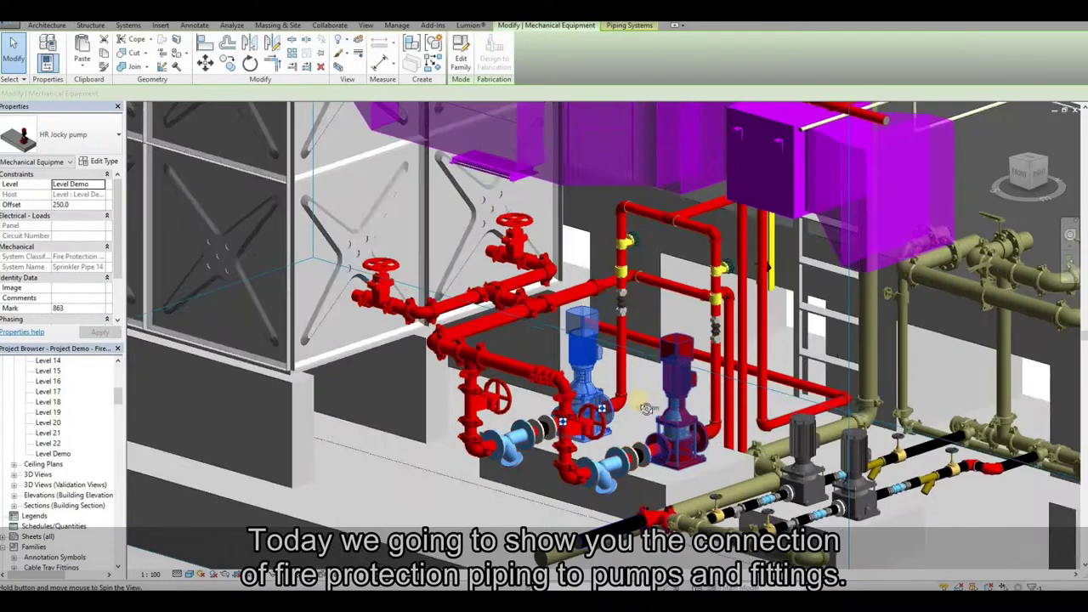
{"action": "middle_click_drag", "start_coordinate": [647, 409], "coordinate": [597, 372], "text": "shift"}
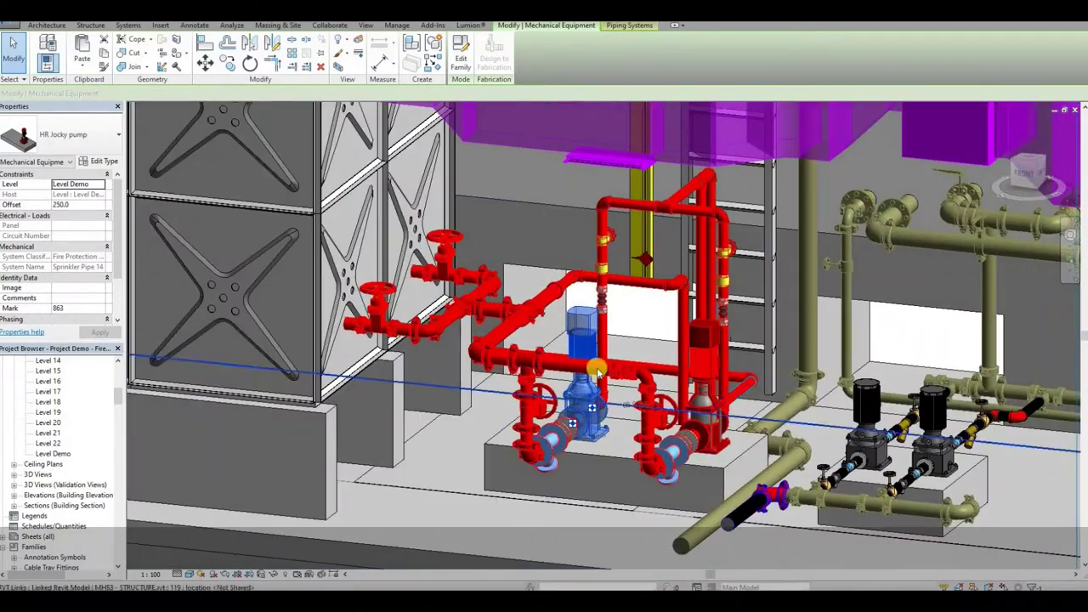
{"action": "scroll", "coordinate": [598, 372], "scroll_direction": "up", "scroll_amount": 3}
{"action": "scroll", "coordinate": [683, 393], "scroll_direction": "down", "scroll_amount": 1}
{"action": "middle_click_drag", "start_coordinate": [673, 387], "coordinate": [400, 214], "text": "shift"}
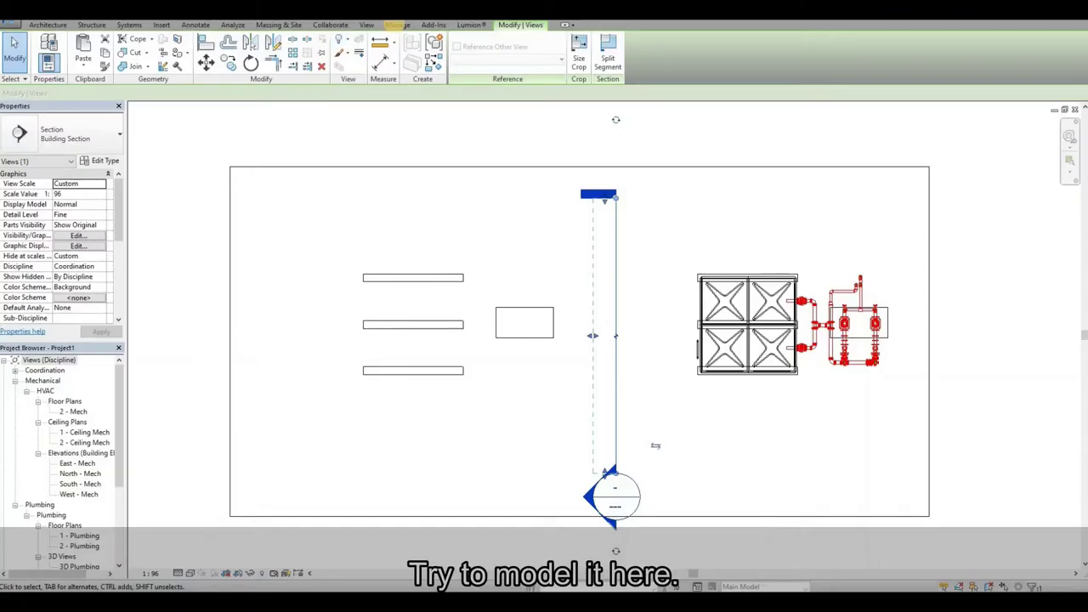
- Place a Roof HR tank Option 1 component over the three empty plinths in the floor plan
{"action": "left_click", "coordinate": [129, 25]}
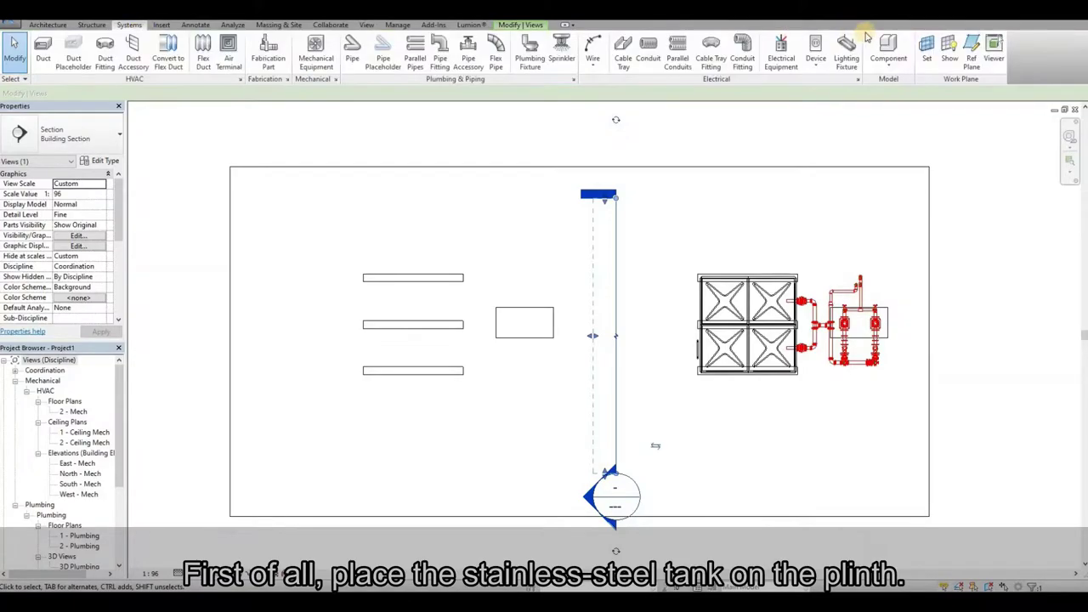
{"action": "left_click", "coordinate": [889, 51]}
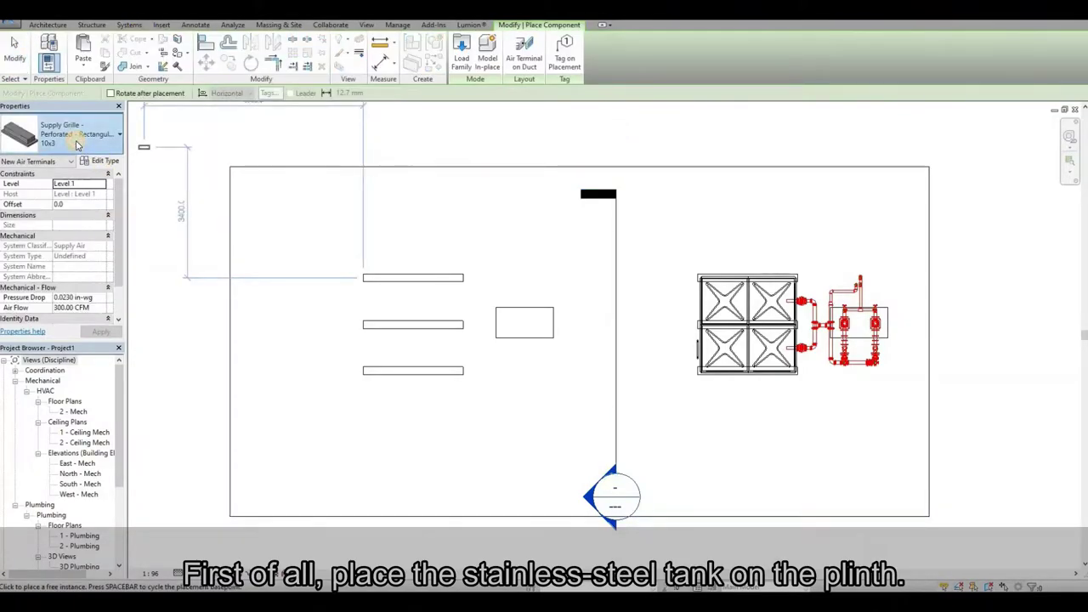
{"action": "left_click", "coordinate": [76, 145]}
{"action": "type", "text": "t"}
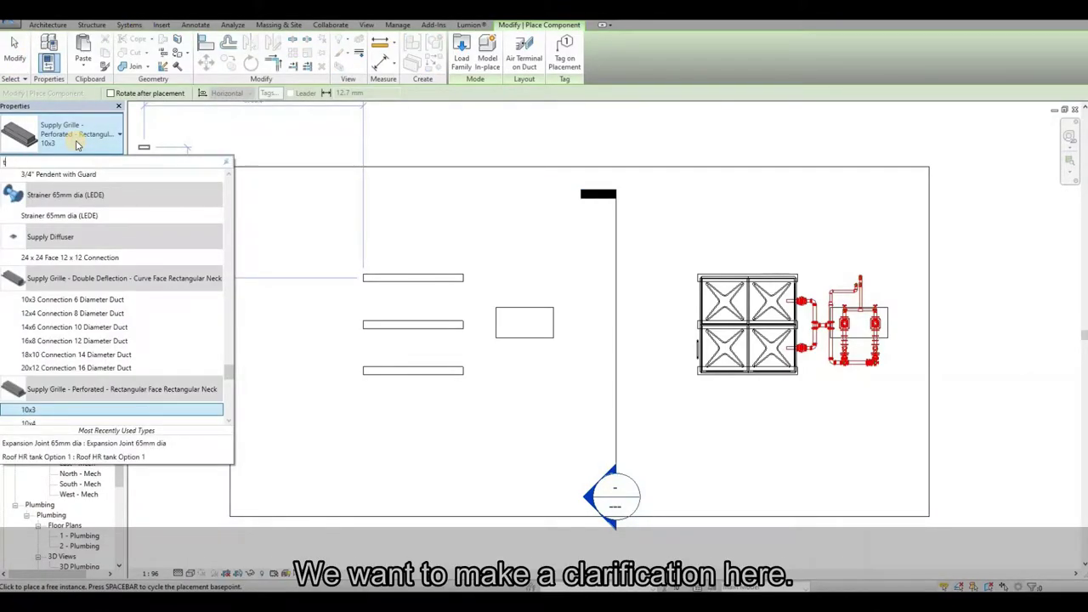
{"action": "type", "text": "ank"}
{"action": "key", "text": "Return"}
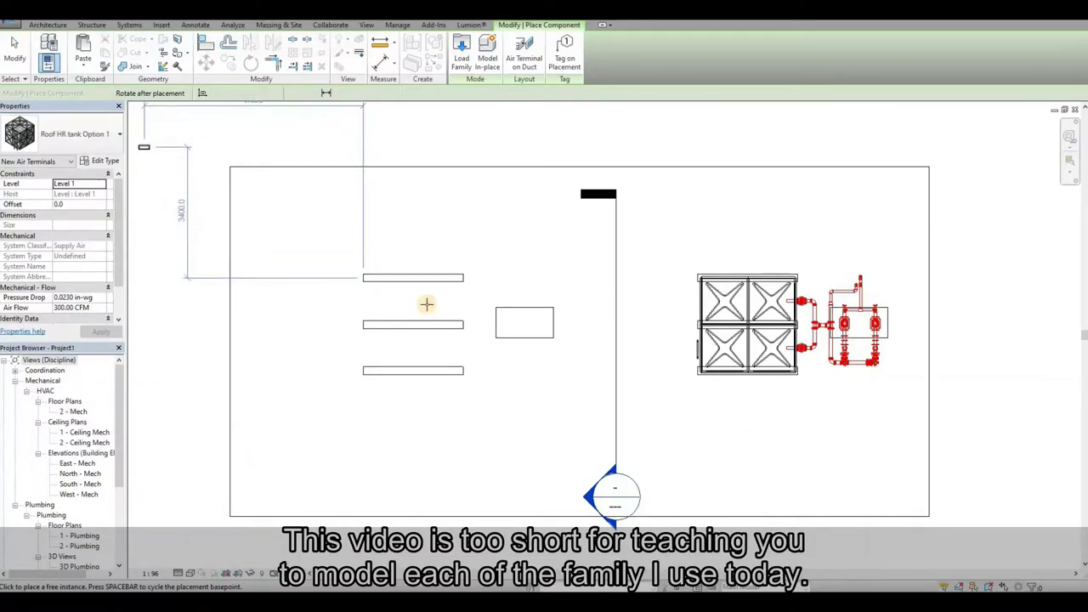
{"action": "left_click", "coordinate": [462, 321]}
{"action": "scroll", "coordinate": [534, 256], "scroll_direction": "up", "scroll_amount": 3}
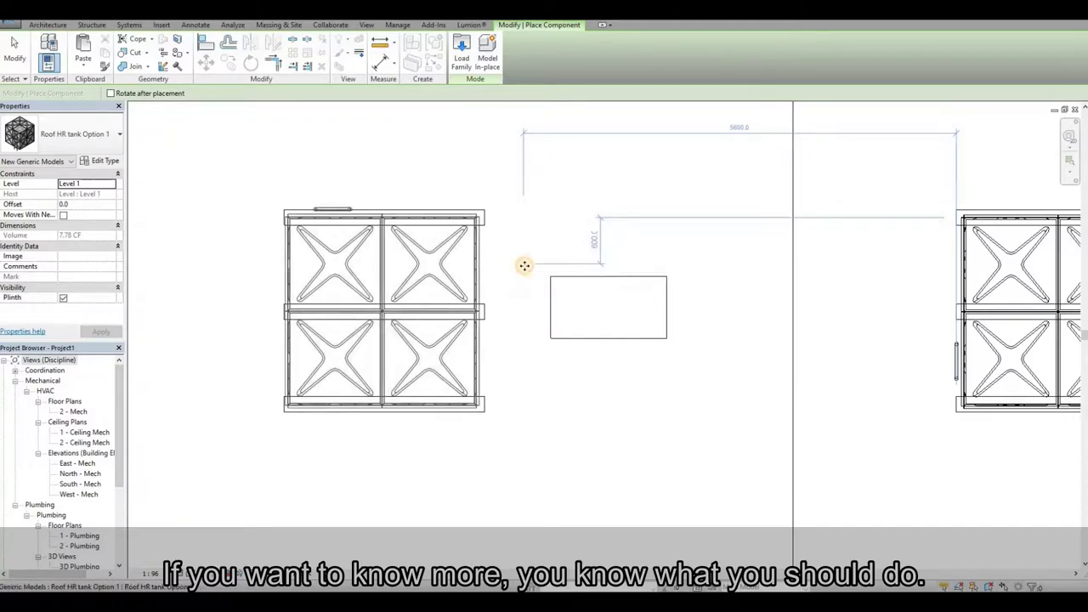
{"action": "key", "text": "Escape"}
- Rotate the new tank by 90 degrees and shift it so it lines up with the three plinths
{"action": "left_click", "coordinate": [483, 246]}
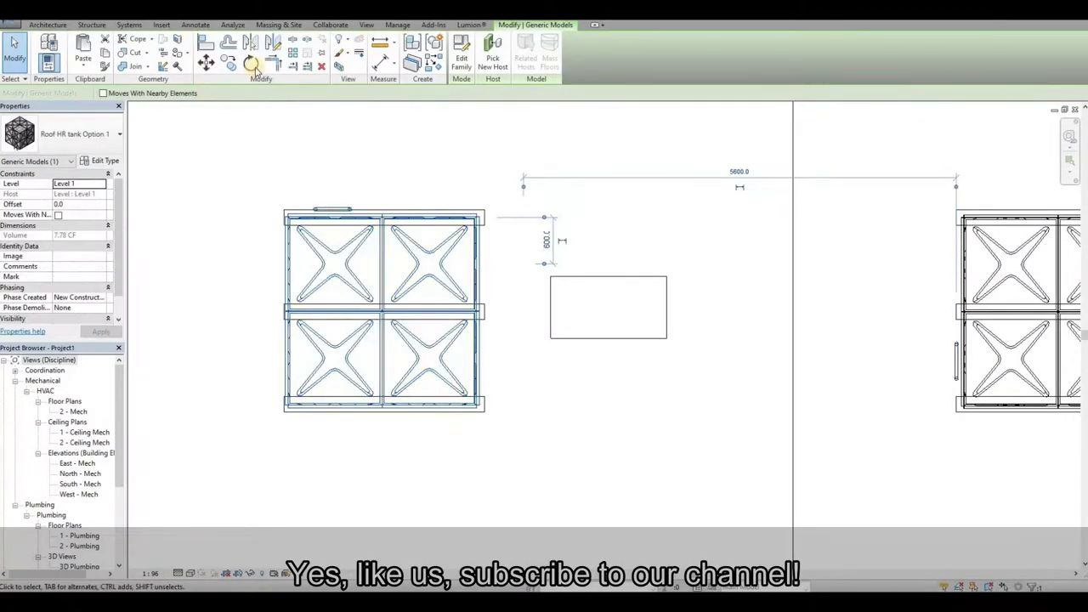
{"action": "left_click", "coordinate": [578, 277]}
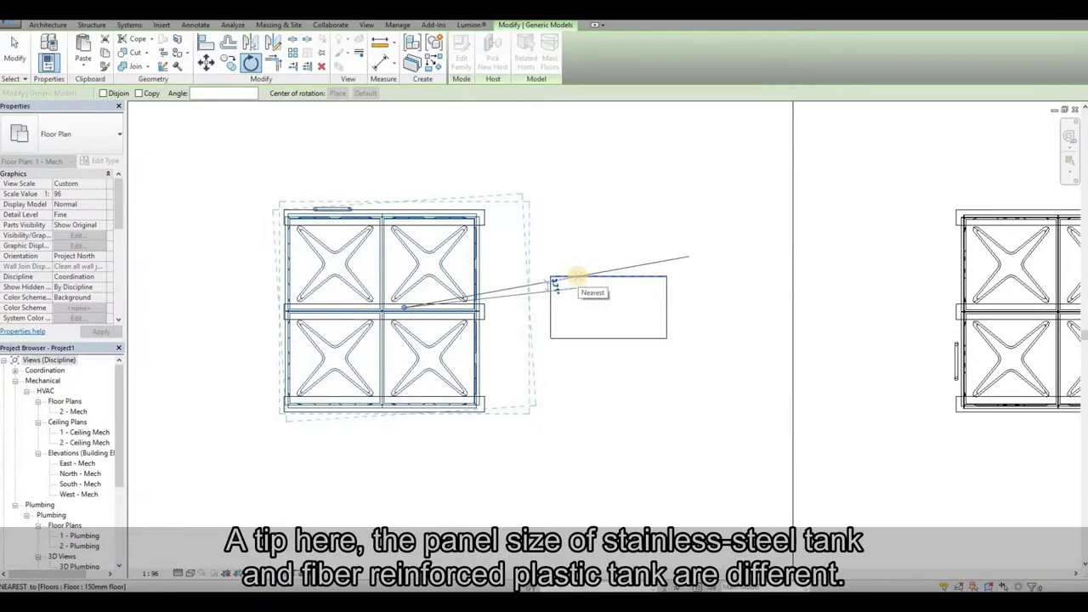
{"action": "type", "text": "90"}
{"action": "key", "text": "Return"}
{"action": "left_click_drag", "start_coordinate": [462, 280], "coordinate": [442, 258]}
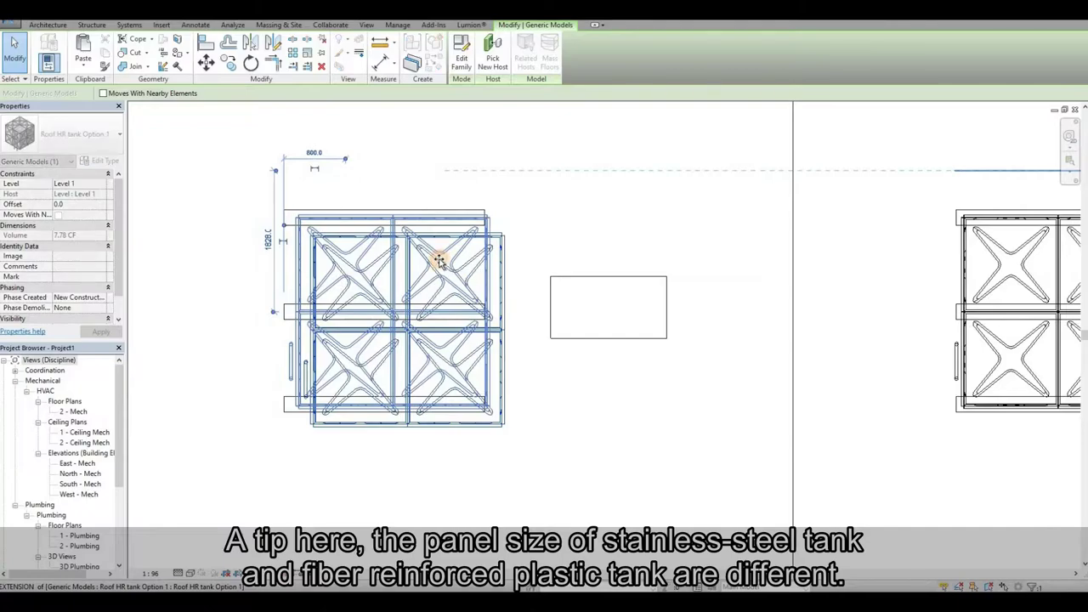
{"action": "left_click", "coordinate": [648, 295]}
- Rotate the section line to horizontal and move it so it cuts through the new tank and the small pump plinth
{"action": "key", "text": "z"}
{"action": "key", "text": "f"}
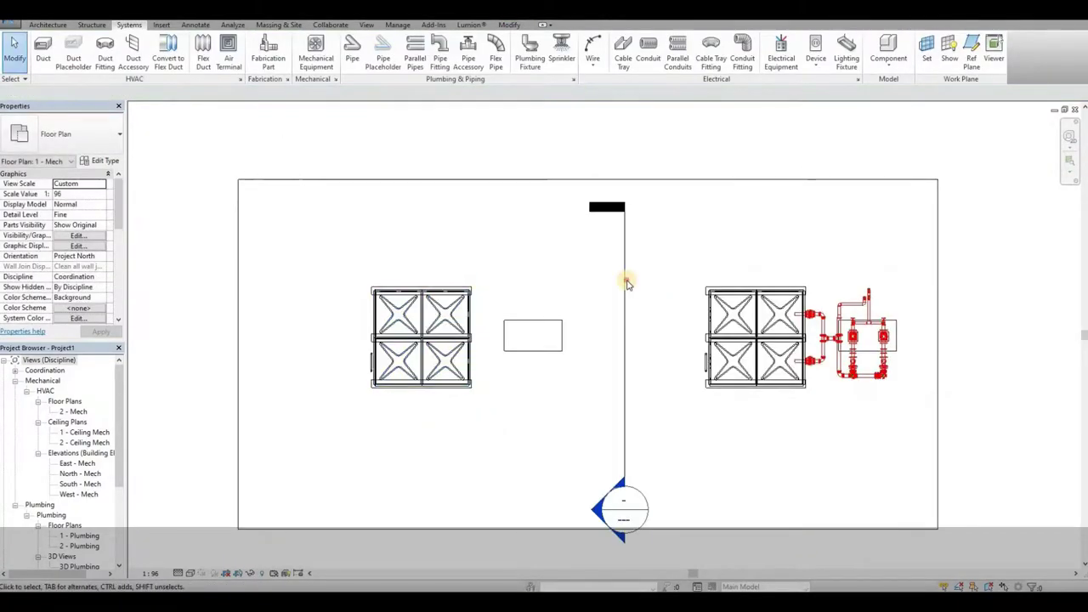
{"action": "left_click", "coordinate": [624, 282]}
{"action": "key", "text": "r"}
{"action": "key", "text": "o"}
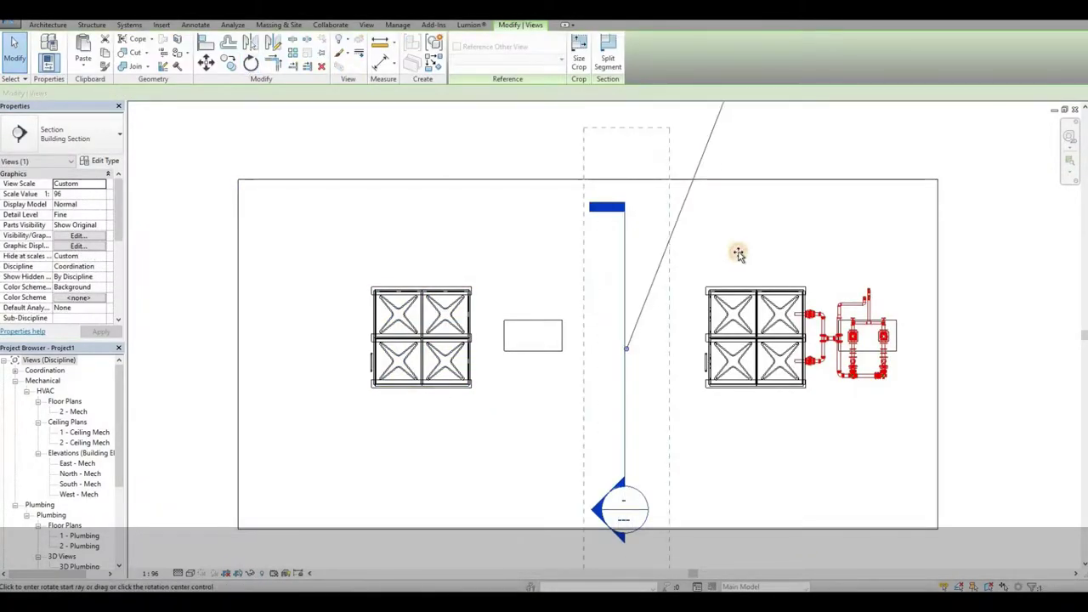
{"action": "left_click", "coordinate": [680, 209]}
{"action": "key", "text": "Return"}
{"action": "left_click_drag", "start_coordinate": [651, 347], "coordinate": [466, 345]}
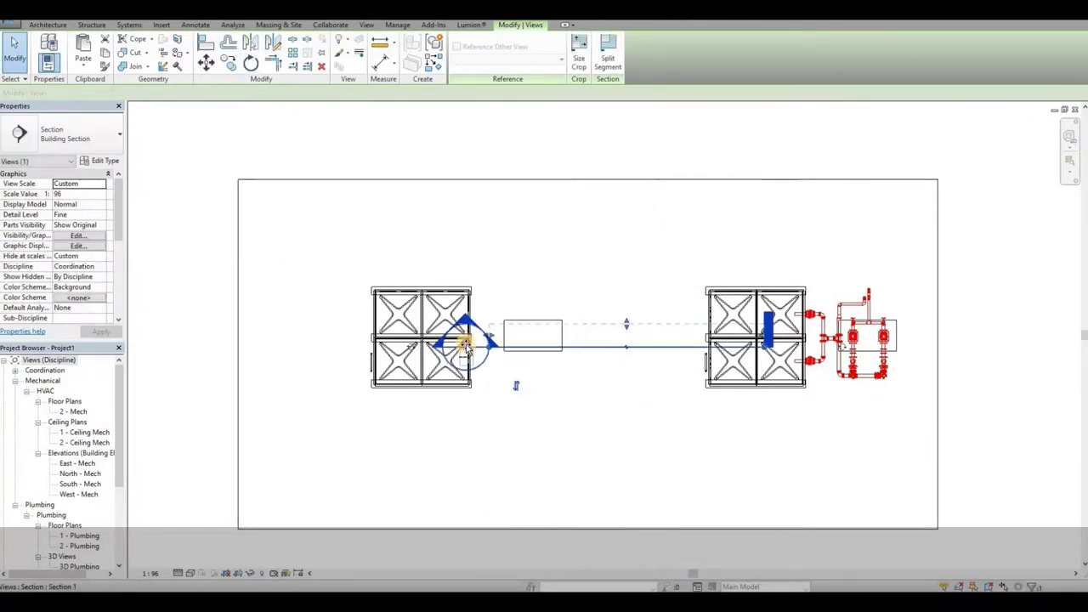
- Go to the section's view and move the tank vertically so its base sits on top of the plinth
{"action": "right_click", "coordinate": [459, 383]}
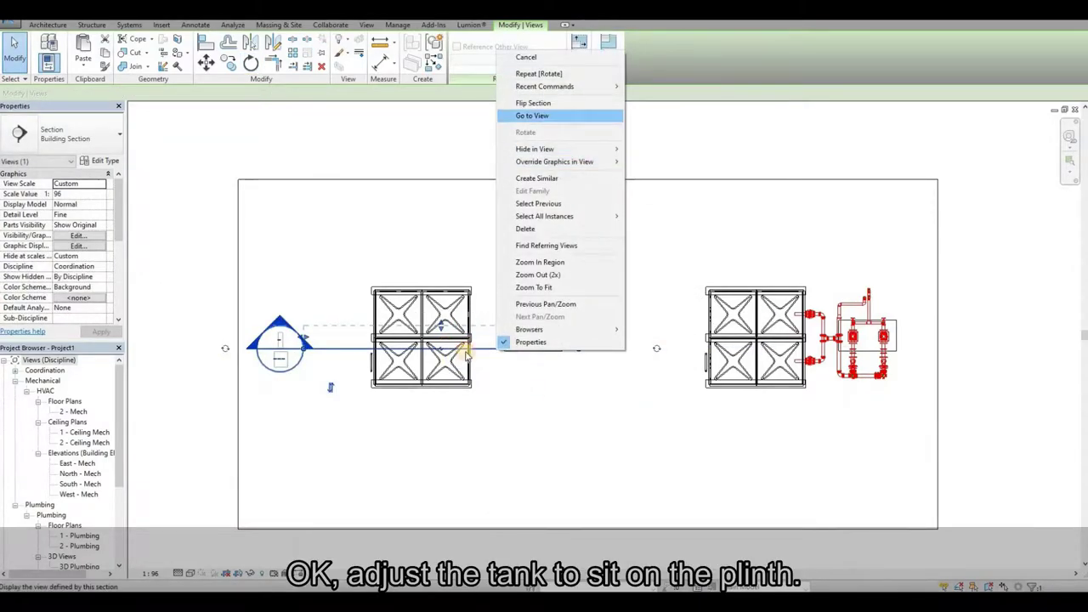
{"action": "left_click", "coordinate": [575, 116]}
{"action": "scroll", "coordinate": [478, 336], "scroll_direction": "down", "scroll_amount": 4}
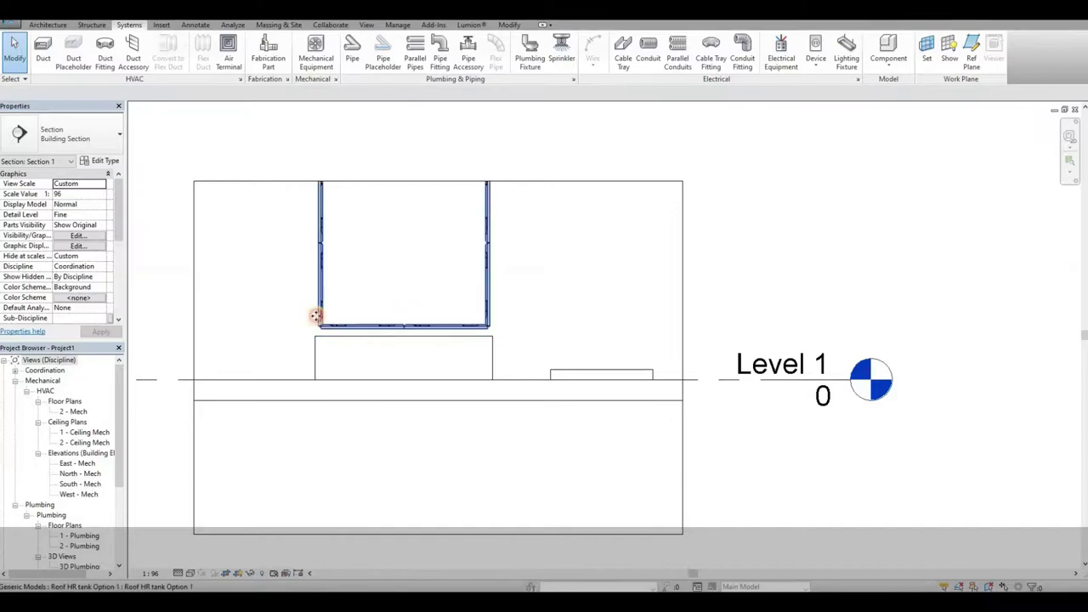
{"action": "left_click", "coordinate": [319, 317]}
{"action": "key", "text": "m"}
{"action": "key", "text": "v"}
{"action": "scroll", "coordinate": [447, 337], "scroll_direction": "up", "scroll_amount": 2}
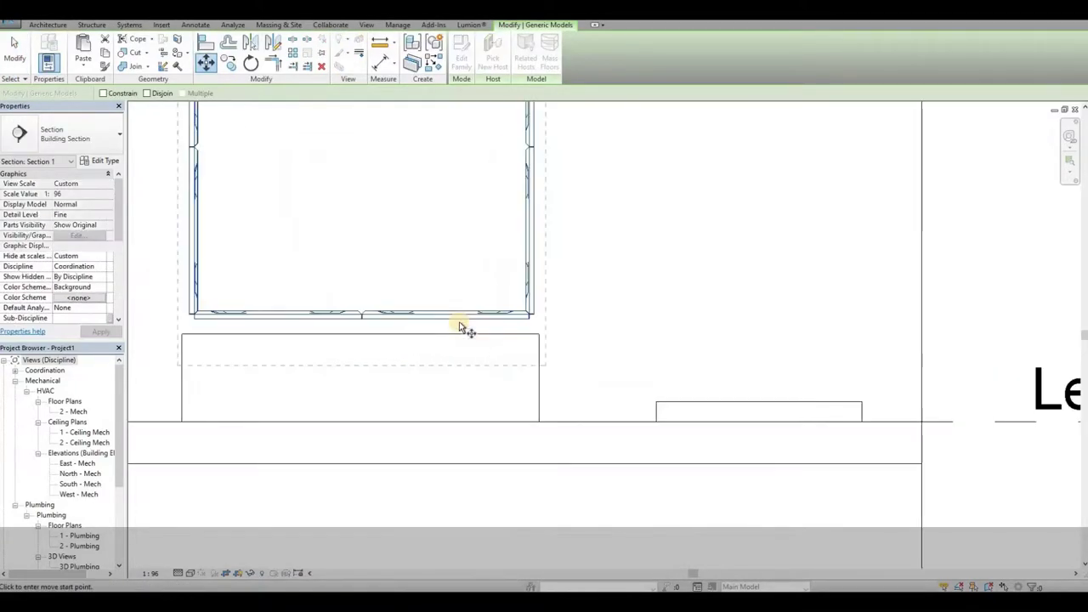
{"action": "left_click", "coordinate": [459, 322]}
{"action": "left_click", "coordinate": [459, 333]}
{"action": "key", "text": "Escape"}
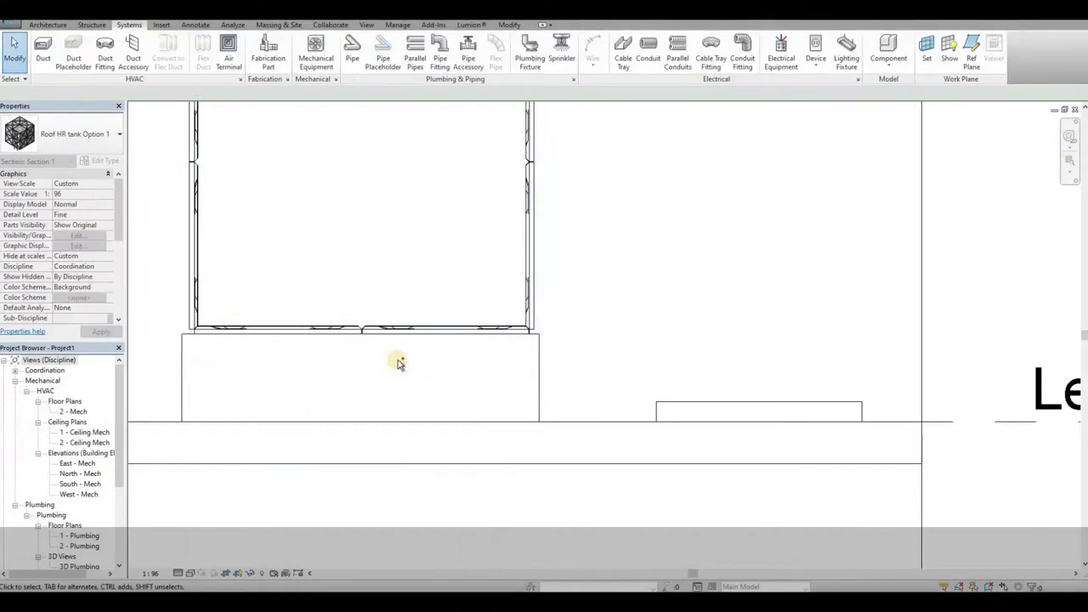
- In the floor plan, draw a U-shaped 65 mm Fire Steel Pipe run out of the tank, about 1260 mm along its side, and back into it
{"action": "key", "text": "ctrl+Tab"}
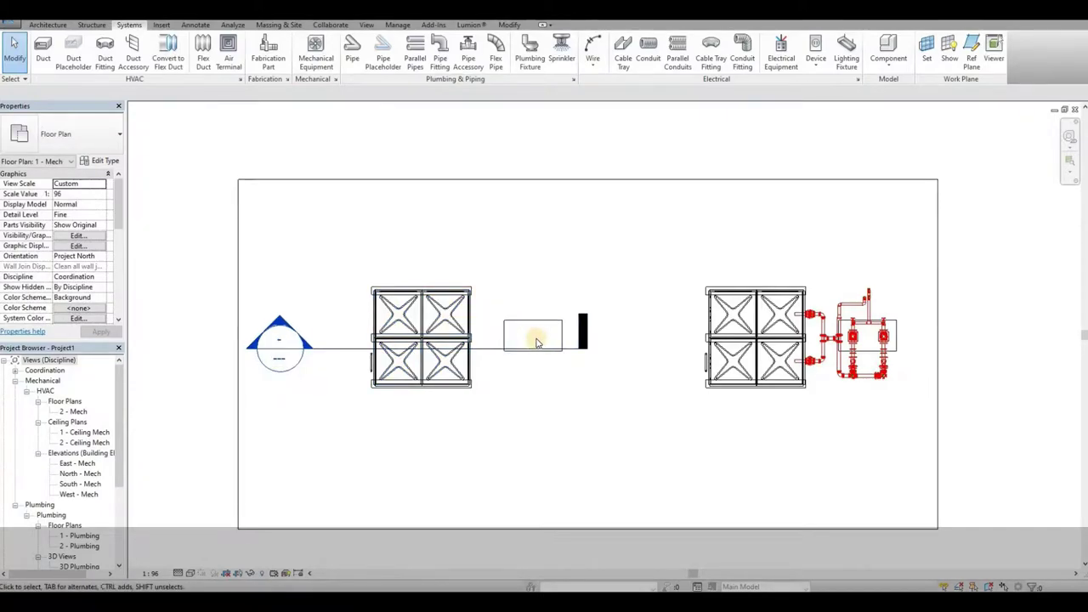
{"action": "scroll", "coordinate": [535, 343], "scroll_direction": "up", "scroll_amount": 2}
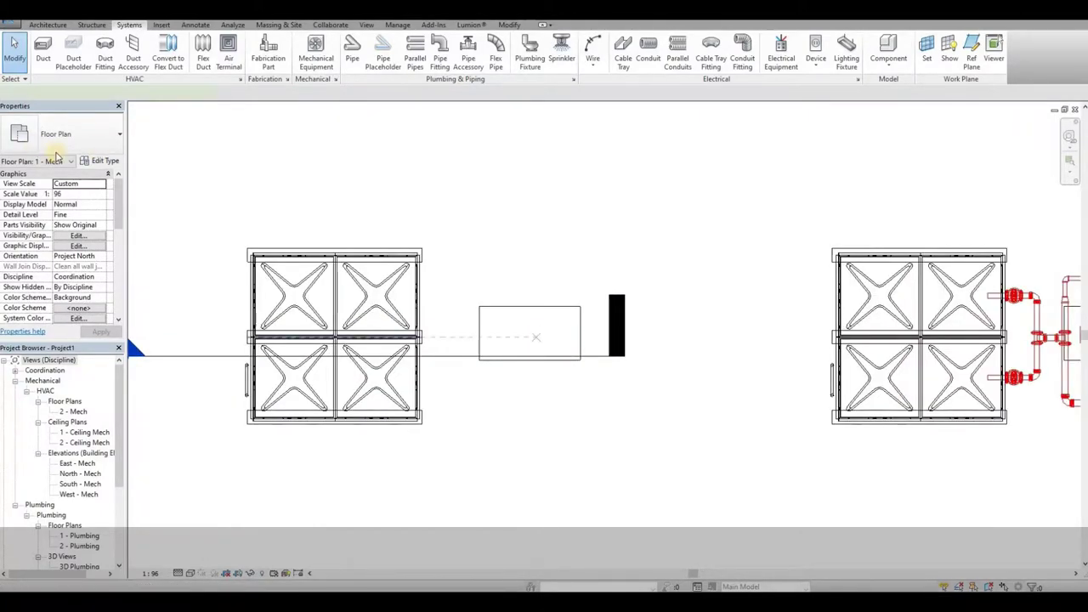
{"action": "key", "text": "p"}
{"action": "key", "text": "i"}
{"action": "left_click", "coordinate": [162, 97]}
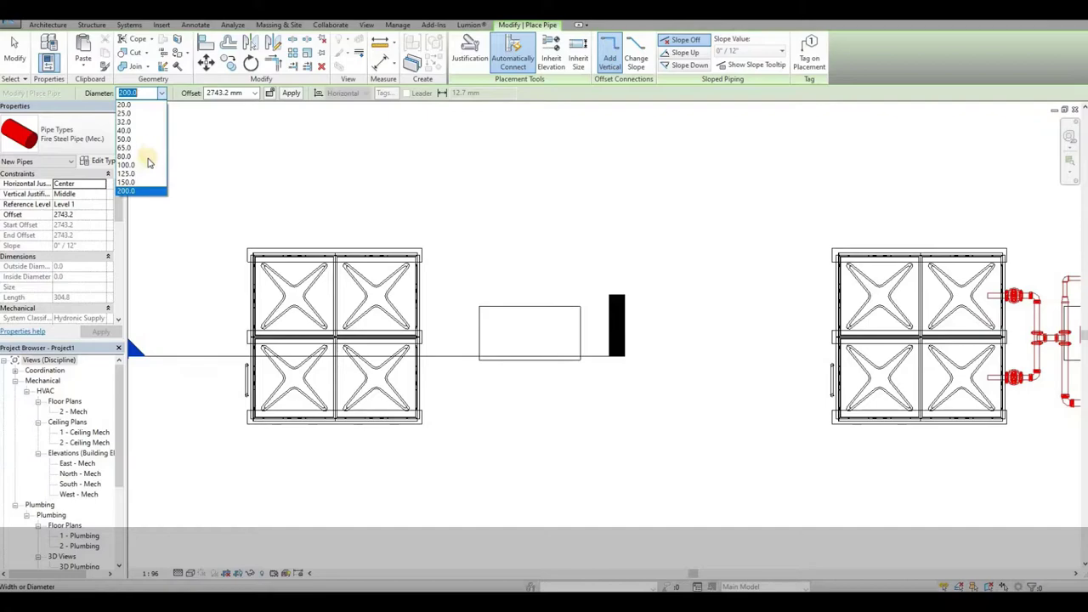
{"action": "left_click", "coordinate": [136, 141]}
{"action": "scroll", "coordinate": [394, 290], "scroll_direction": "up", "scroll_amount": 2}
{"action": "scroll", "coordinate": [394, 289], "scroll_direction": "up", "scroll_amount": 1}
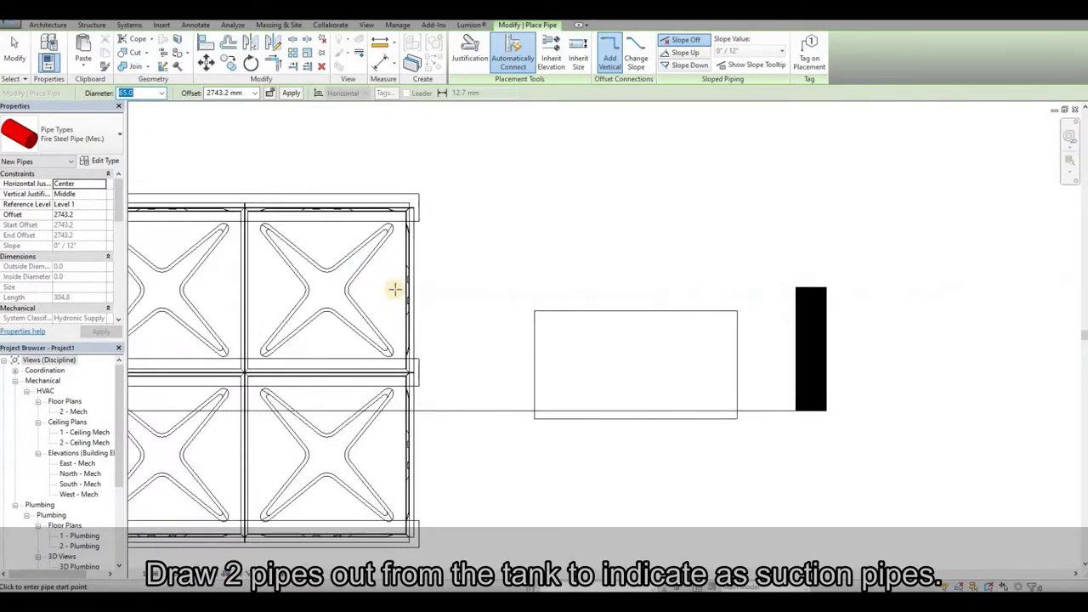
{"action": "left_click", "coordinate": [390, 289]}
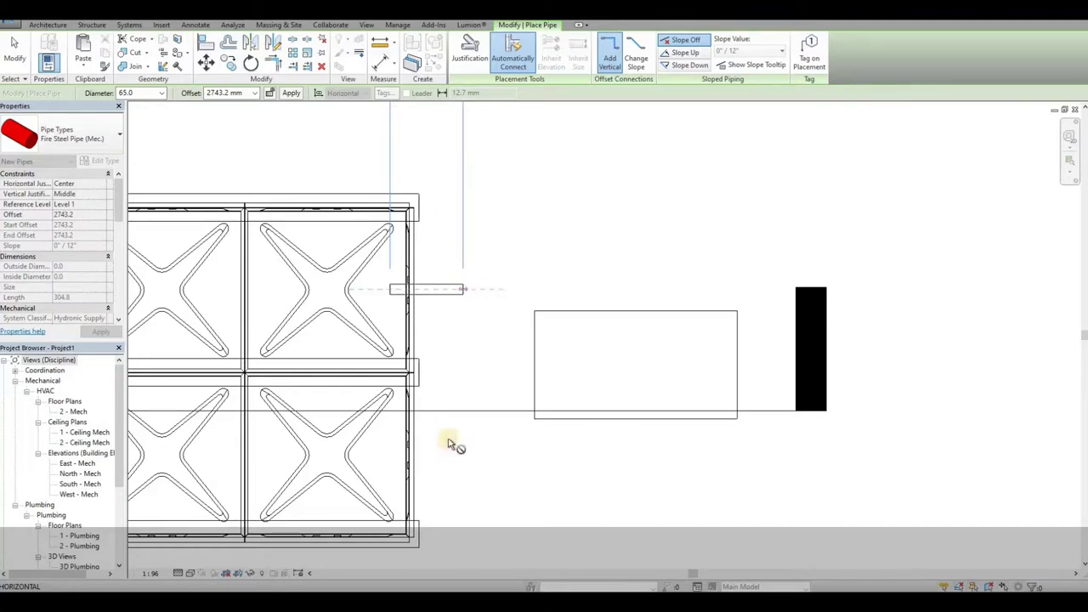
{"action": "left_click", "coordinate": [463, 460]}
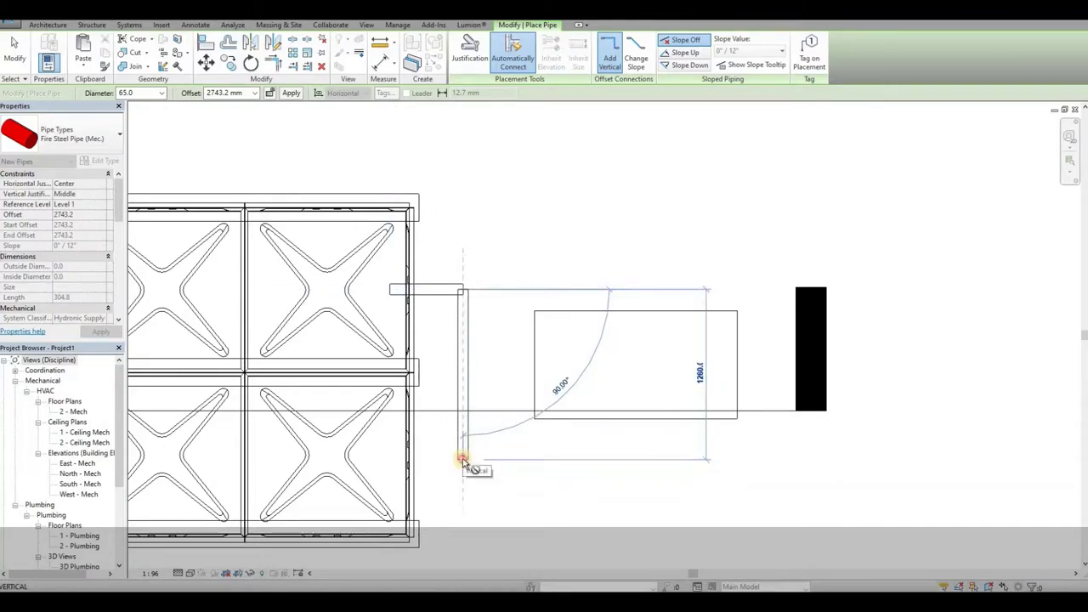
{"action": "left_click", "coordinate": [463, 460]}
{"action": "left_click", "coordinate": [392, 460]}
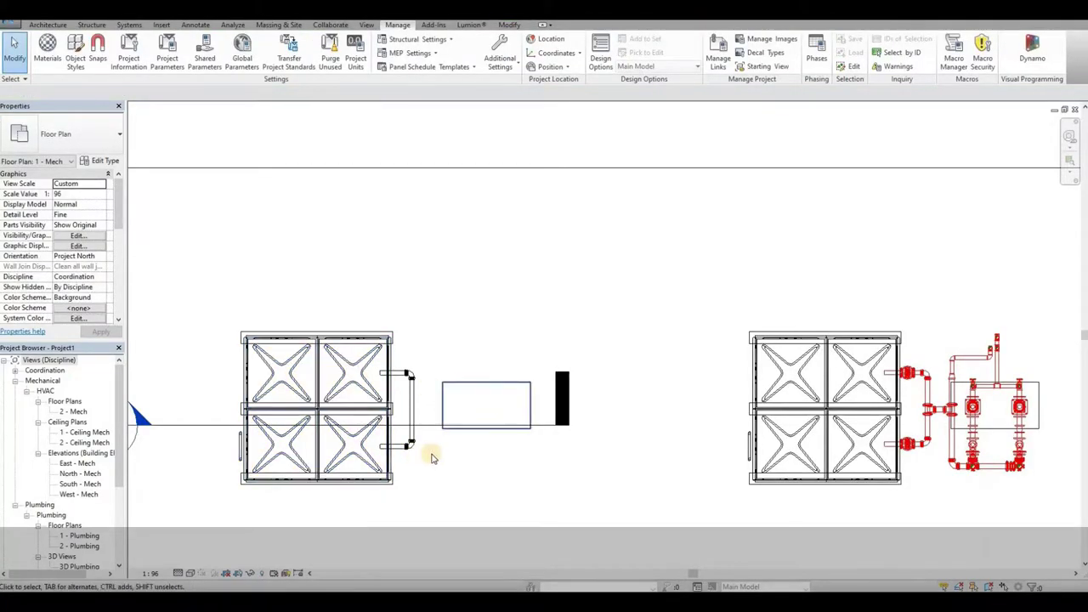
- Move the section line down in plan so it lies just below the lower suction pipe, facing the piping
{"action": "scroll", "coordinate": [408, 414], "scroll_direction": "up", "scroll_amount": 1}
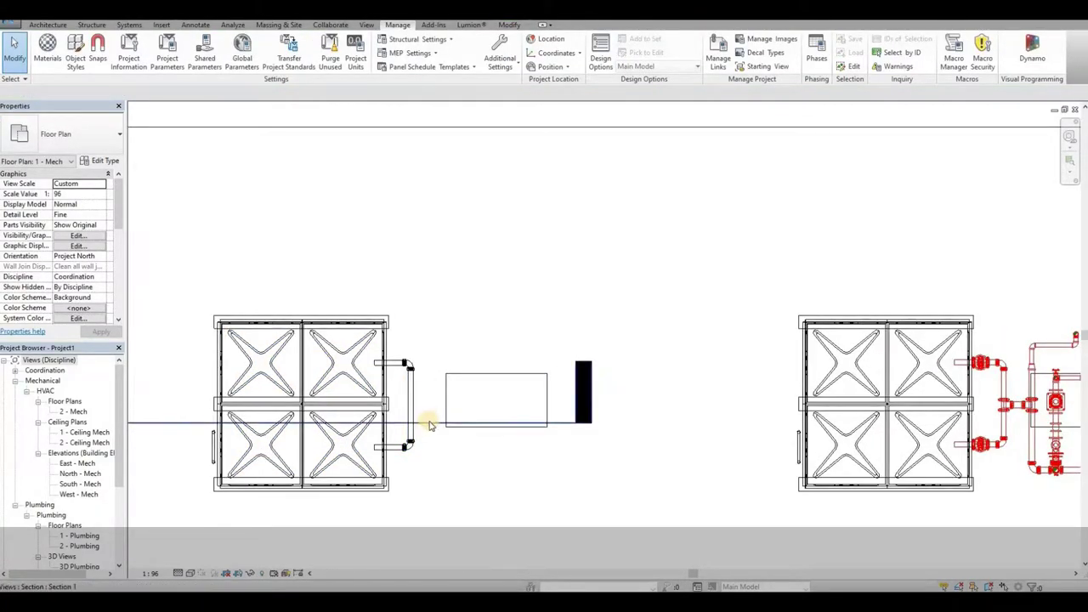
{"action": "left_click_drag", "start_coordinate": [443, 452], "coordinate": [479, 465]}
{"action": "scroll", "coordinate": [361, 369], "scroll_direction": "down", "scroll_amount": 1}
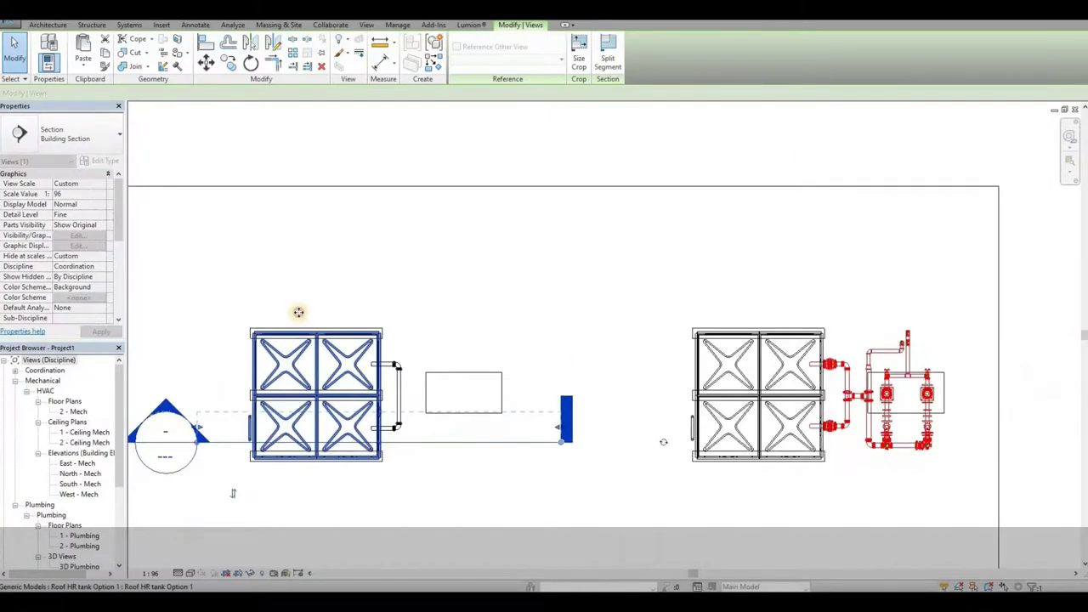
- Select both tanks with all their piping and show them in a 3D view with the Selection Box
{"action": "left_click", "coordinate": [313, 329]}
{"action": "left_click_drag", "start_coordinate": [227, 275], "coordinate": [980, 529]}
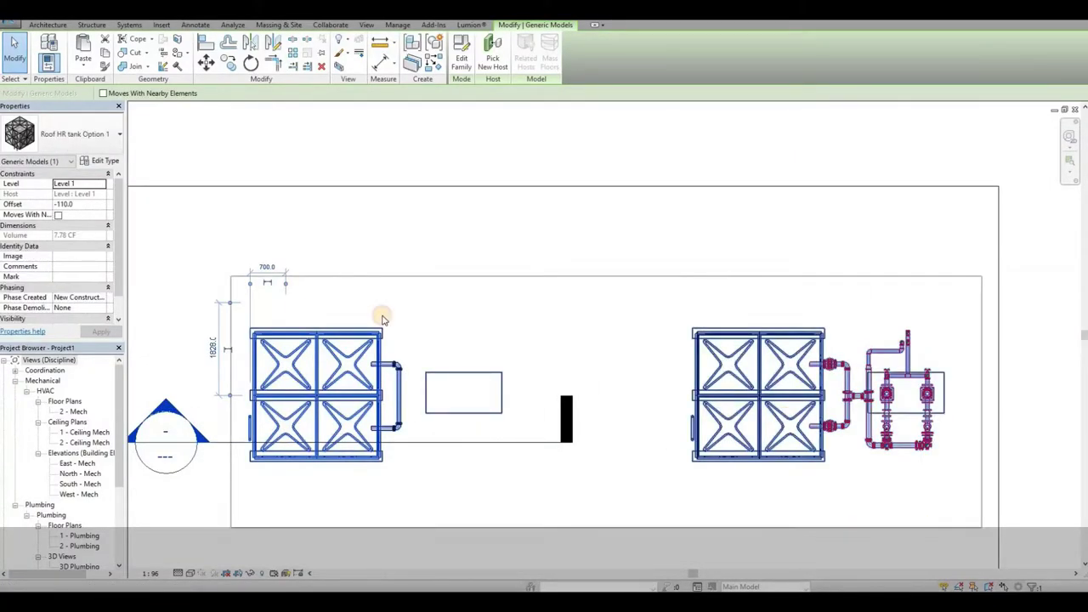
{"action": "left_click", "coordinate": [341, 70]}
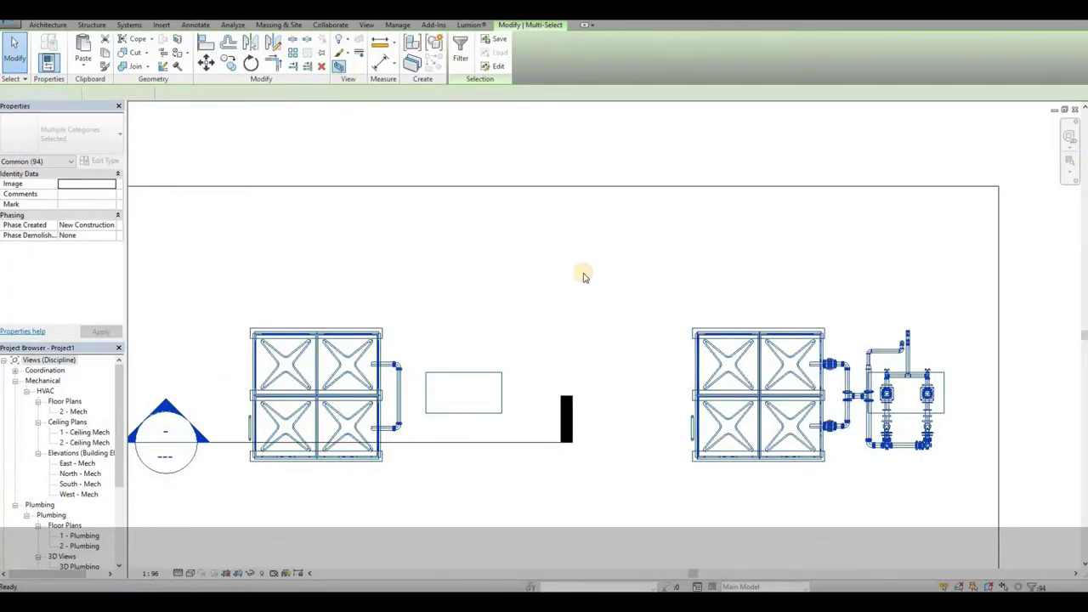
{"action": "scroll", "coordinate": [560, 275], "scroll_direction": "down", "scroll_amount": 2}
{"action": "left_click", "coordinate": [627, 311]}
{"action": "middle_click_drag", "start_coordinate": [627, 311], "coordinate": [595, 300], "text": "shift"}
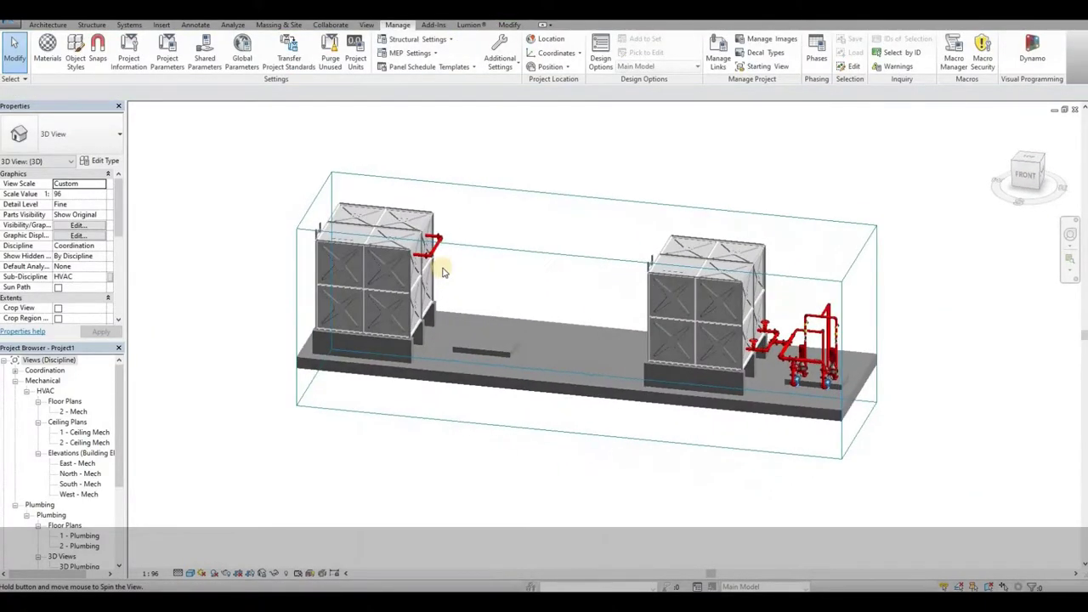
{"action": "scroll", "coordinate": [451, 243], "scroll_direction": "up", "scroll_amount": 5}
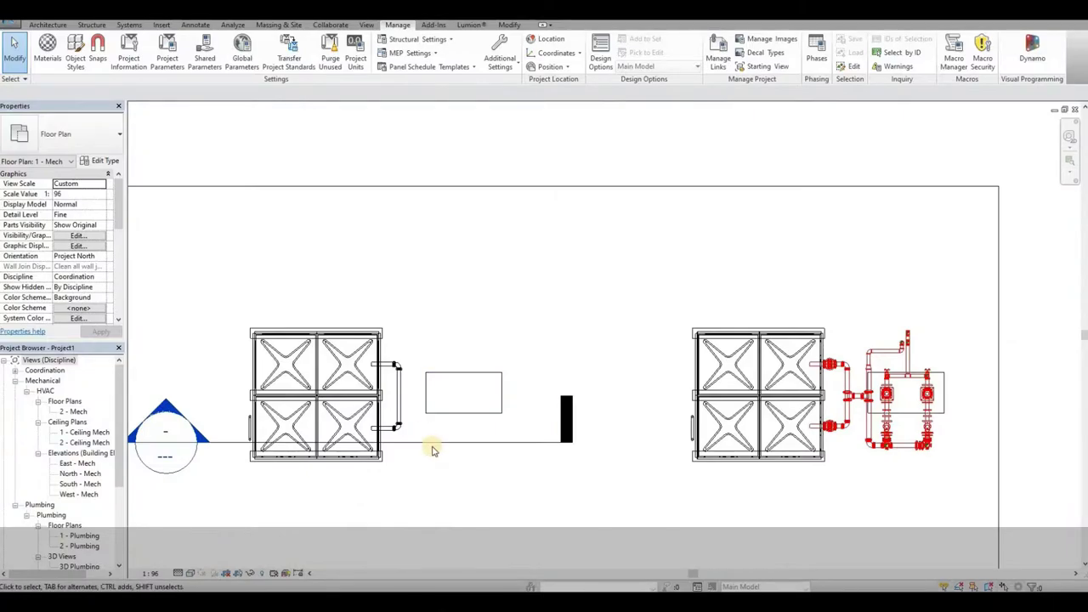
- Go to the section's view from the floor plan and move the tank's pipe straight down to the suction level near the tank base
{"action": "left_click", "coordinate": [433, 442]}
{"action": "right_click", "coordinate": [433, 443]}
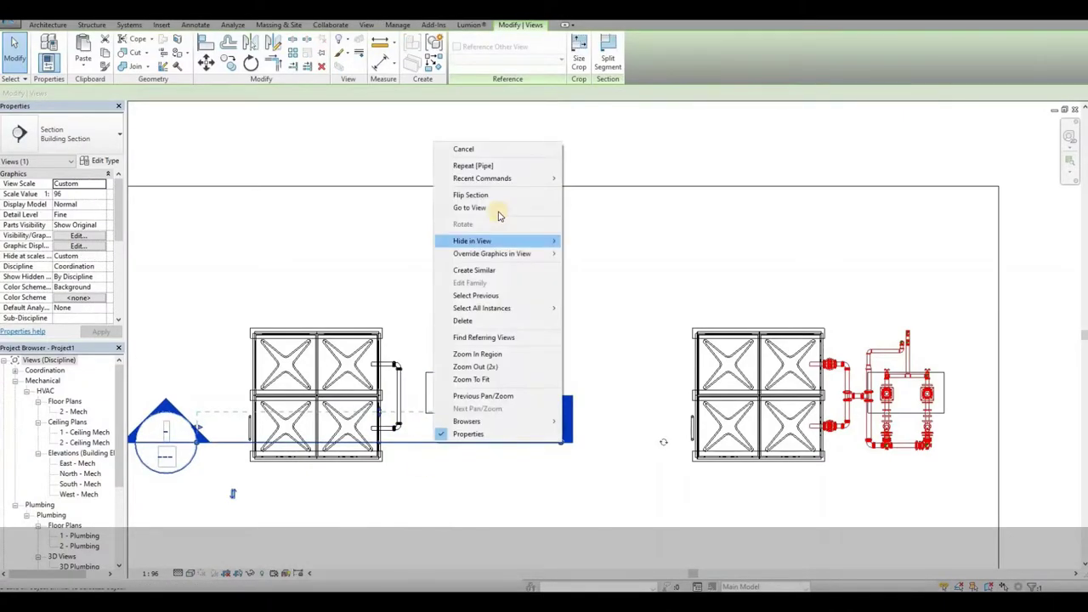
{"action": "left_click", "coordinate": [501, 210]}
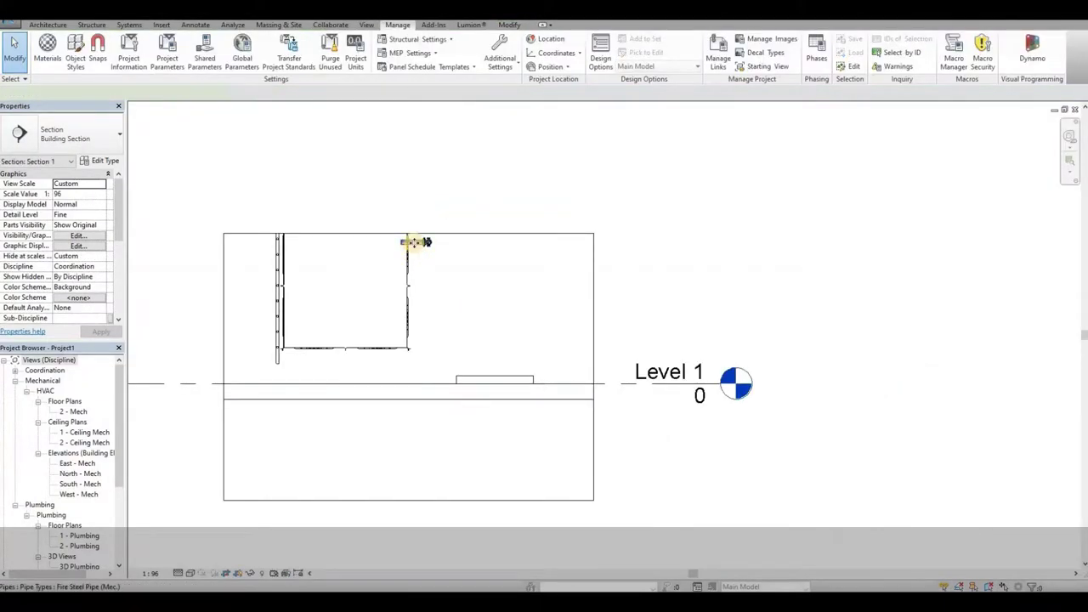
{"action": "scroll", "coordinate": [415, 247], "scroll_direction": "up", "scroll_amount": 2}
{"action": "left_click", "coordinate": [415, 241]}
{"action": "key", "text": "m"}
{"action": "key", "text": "v"}
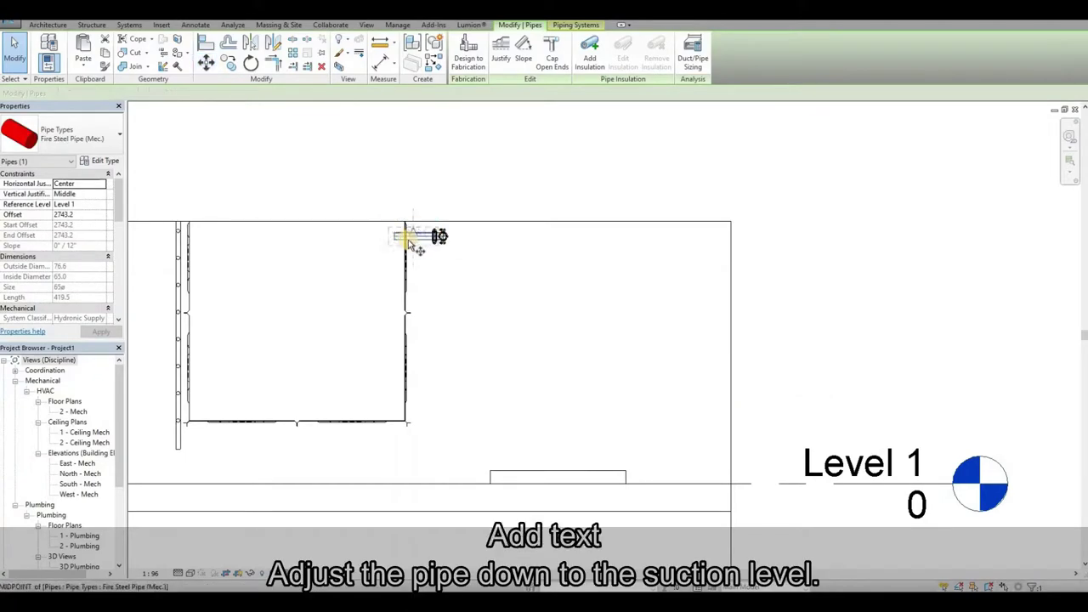
{"action": "left_click", "coordinate": [412, 237]}
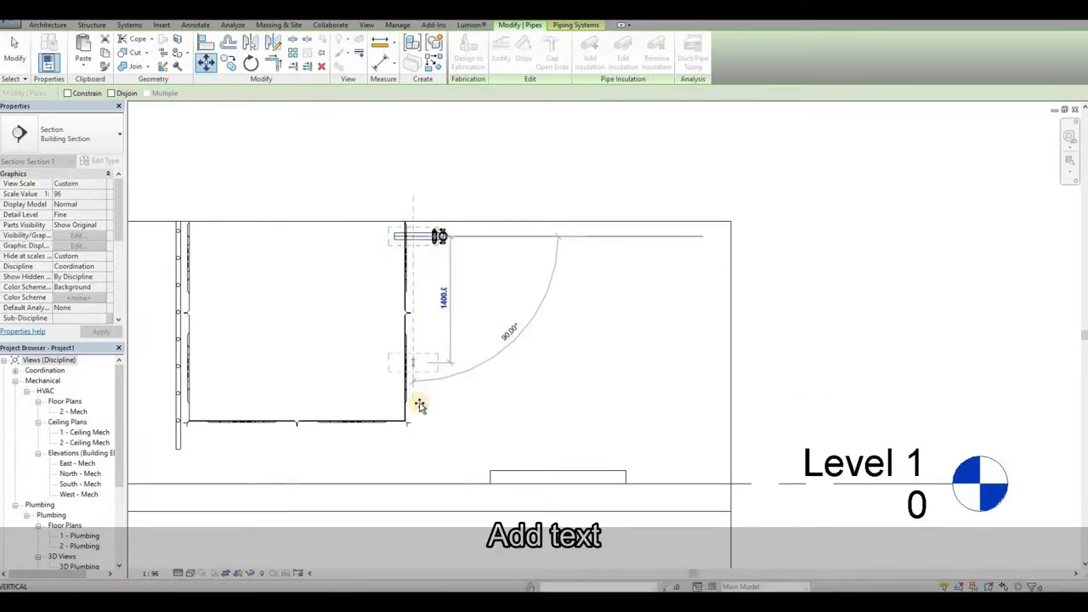
{"action": "scroll", "coordinate": [418, 405], "scroll_direction": "up", "scroll_amount": 2}
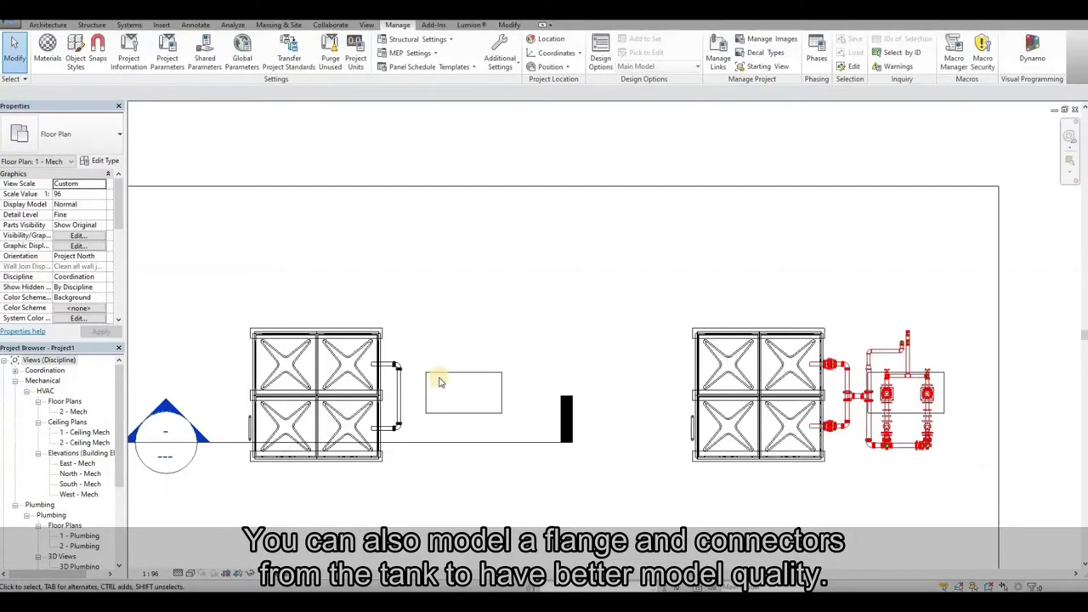
- Place an HR Jocky pump on the empty plinth in the floor plan, near the end facing the tank
{"action": "scroll", "coordinate": [440, 382], "scroll_direction": "up", "scroll_amount": 1}
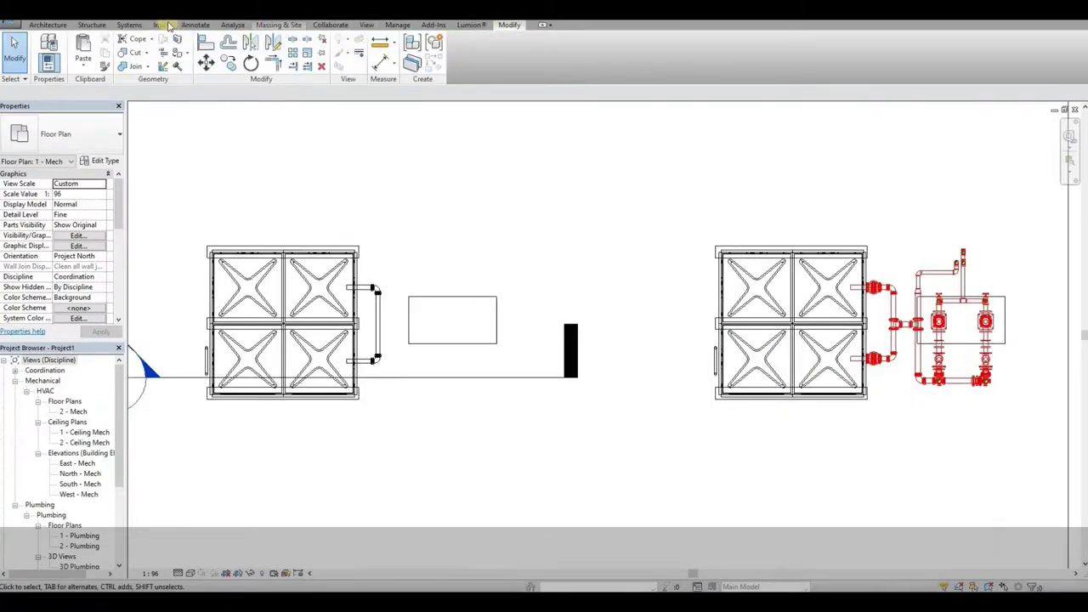
{"action": "left_click", "coordinate": [127, 25]}
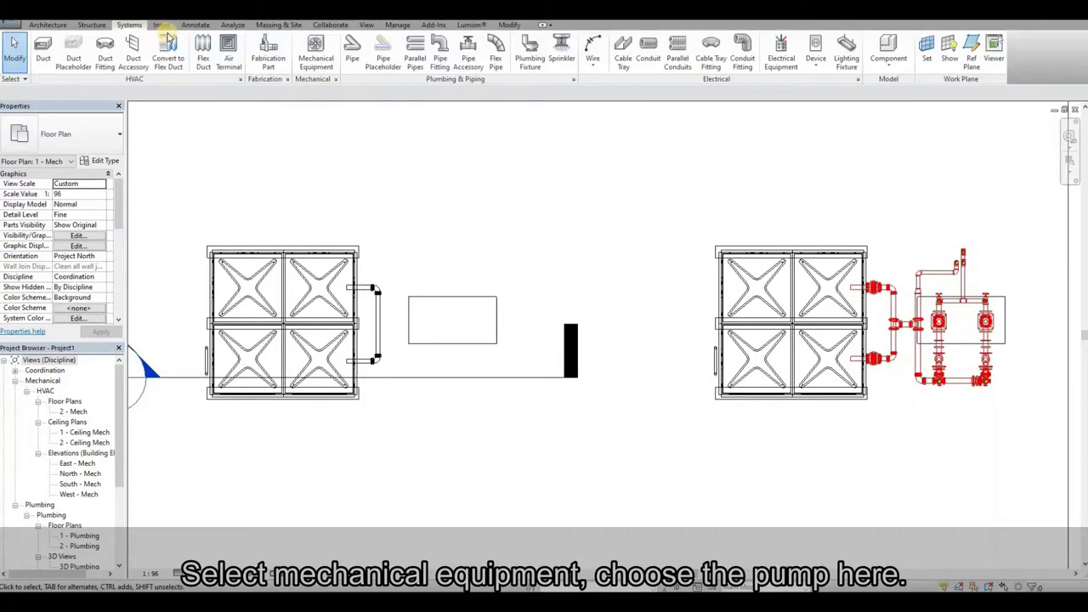
{"action": "left_click", "coordinate": [317, 57]}
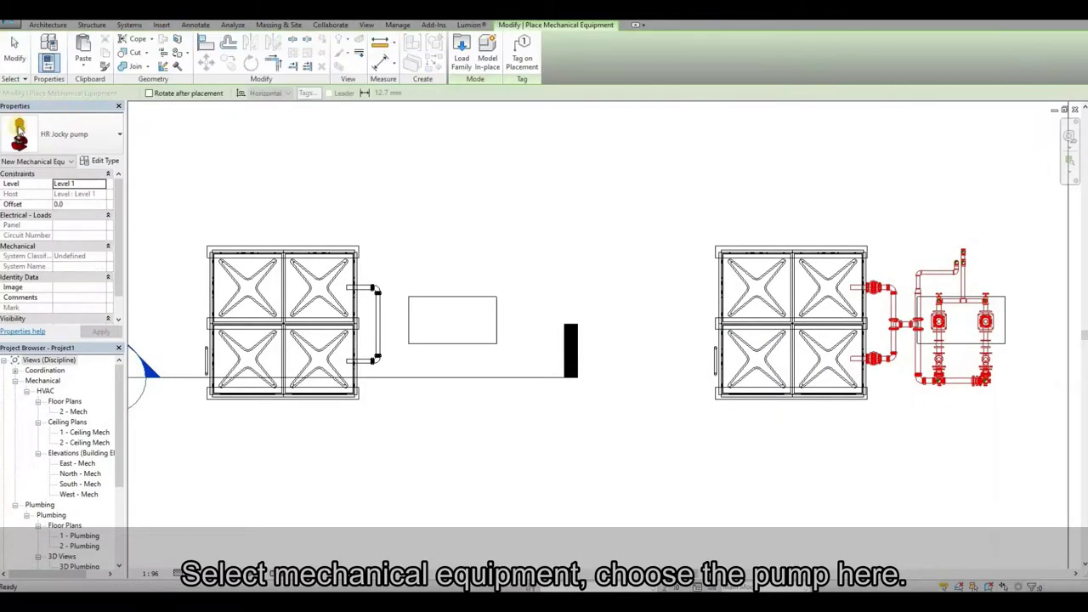
{"action": "left_click", "coordinate": [454, 326]}
{"action": "key", "text": "Escape"}
- Move the section line up across the plinth just below the pump and check the pump's seating in the section view
{"action": "left_click", "coordinate": [481, 375]}
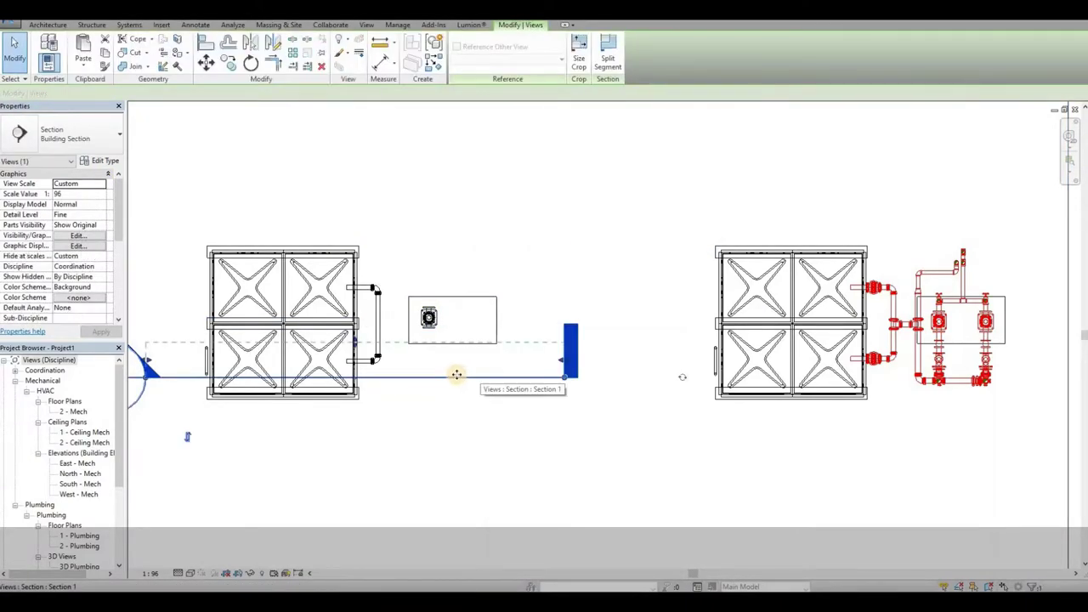
{"action": "left_click_drag", "start_coordinate": [520, 341], "coordinate": [537, 338]}
{"action": "right_click", "coordinate": [521, 338]}
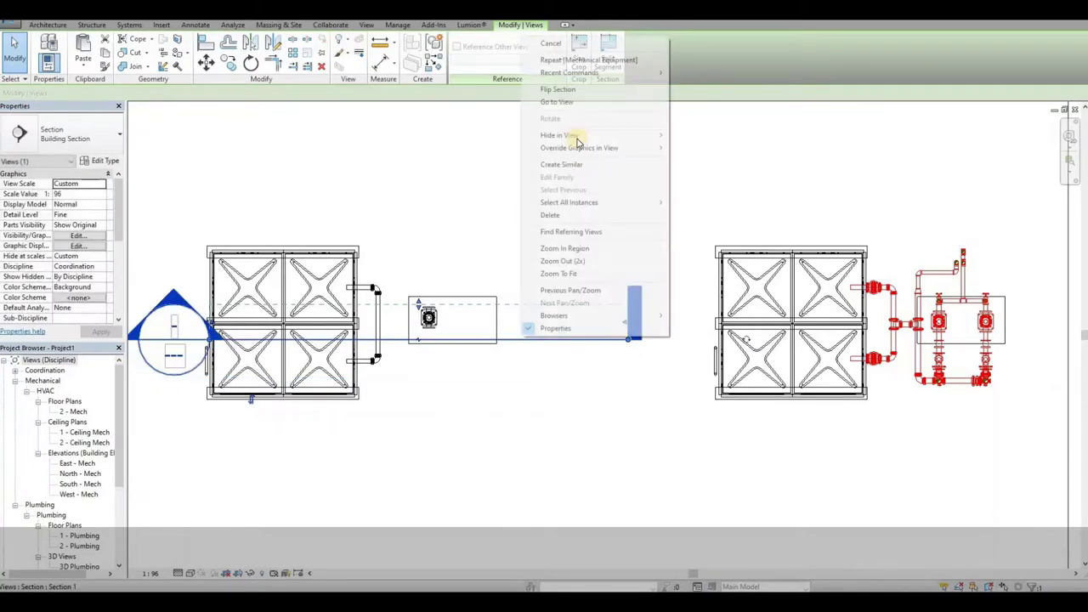
{"action": "left_click", "coordinate": [557, 101]}
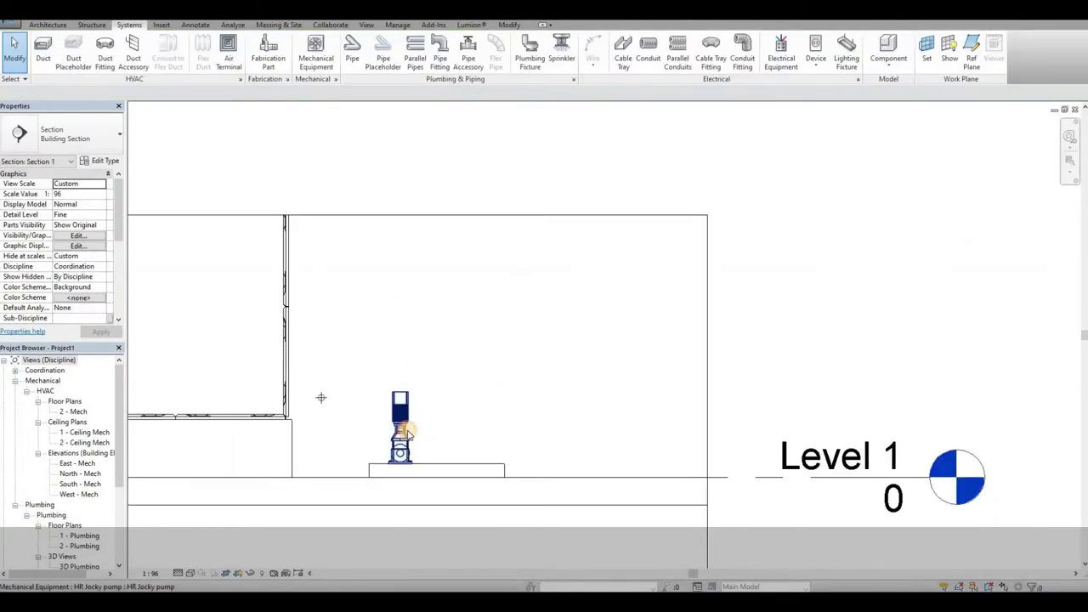
{"action": "left_click", "coordinate": [401, 427]}
{"action": "left_click", "coordinate": [465, 431]}
{"action": "key", "text": "ctrl+Tab"}
- In the floor plan, copy the pump about 720 mm horizontally along the plinth, away from the tank
{"action": "left_click", "coordinate": [430, 317]}
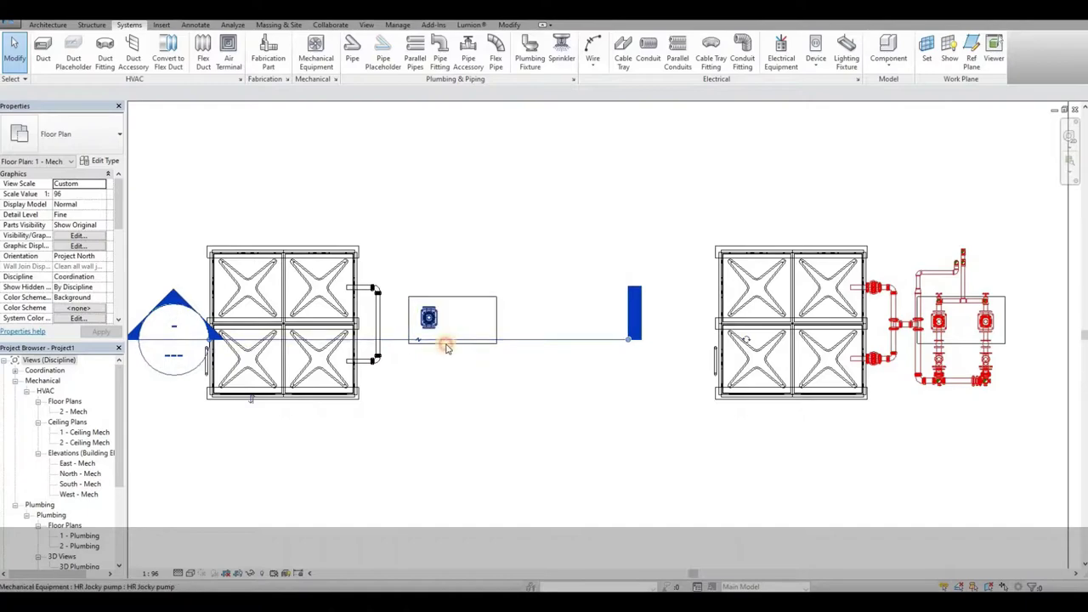
{"action": "scroll", "coordinate": [421, 306], "scroll_direction": "up", "scroll_amount": 2}
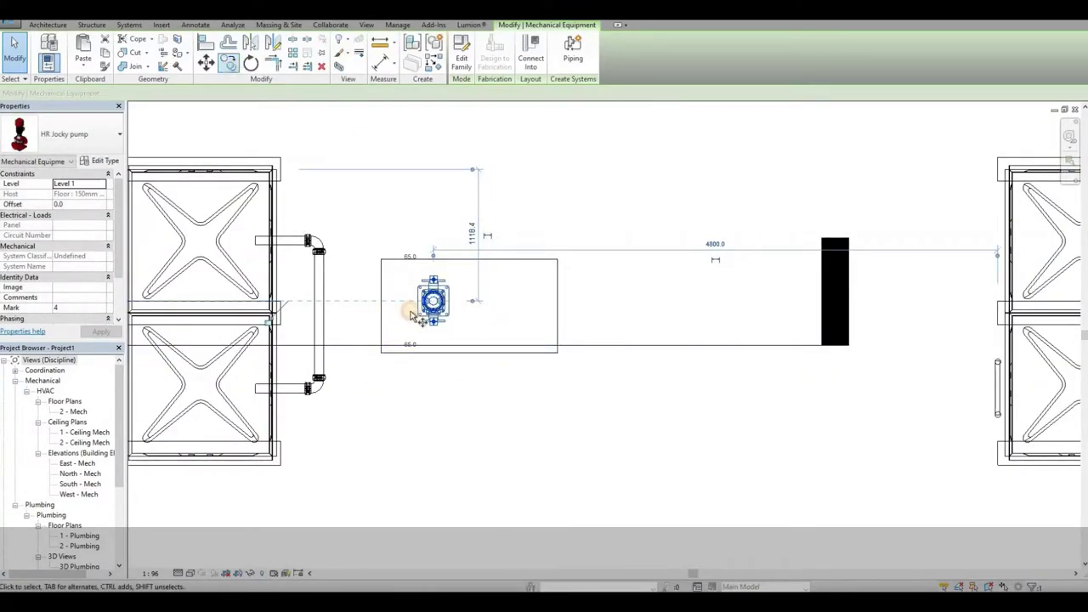
{"action": "key", "text": "c"}
{"action": "key", "text": "o"}
{"action": "left_click", "coordinate": [442, 318]}
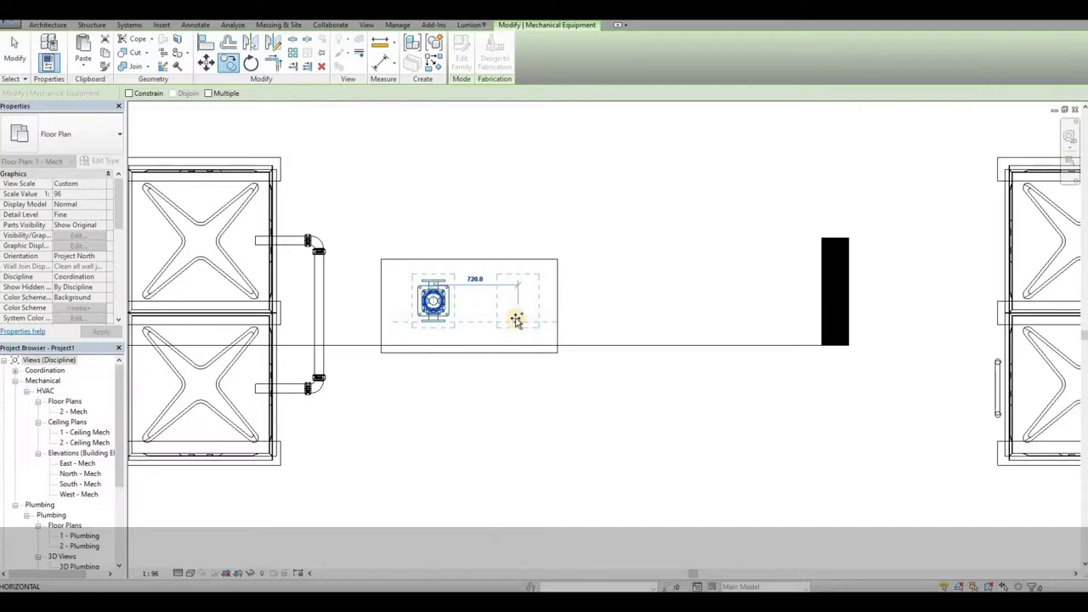
{"action": "left_click", "coordinate": [476, 335]}
{"action": "key", "text": "Escape"}
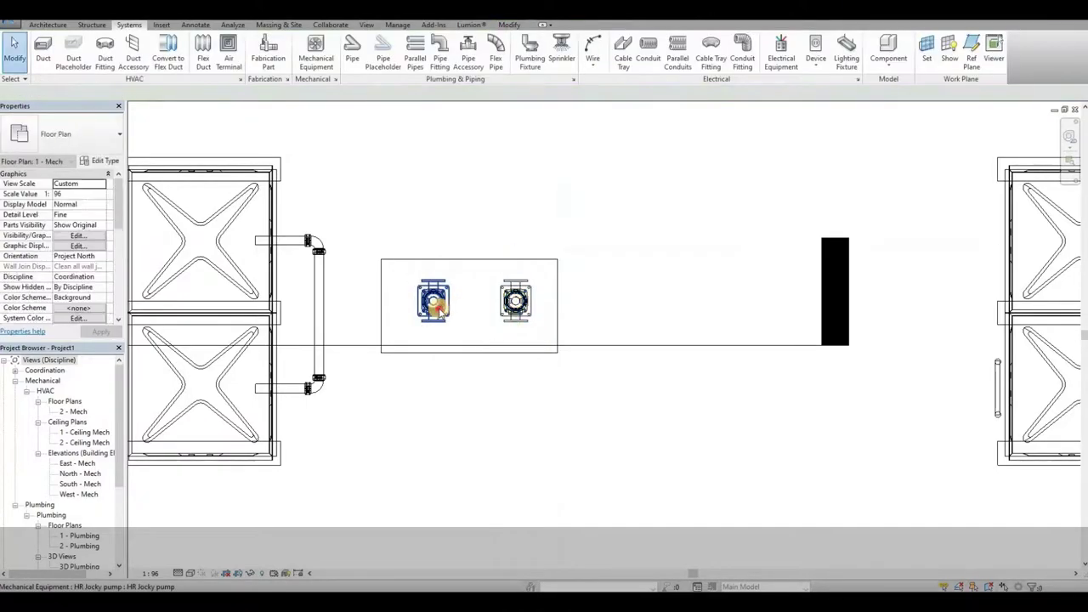
- Move both pumps together slightly towards the tank to centre the pair along the plinth
{"action": "left_click", "coordinate": [506, 313]}
{"action": "left_click", "coordinate": [442, 285], "text": "ctrl"}
{"action": "key", "text": "m"}
{"action": "key", "text": "v"}
{"action": "scroll", "coordinate": [498, 281], "scroll_direction": "up", "scroll_amount": 3}
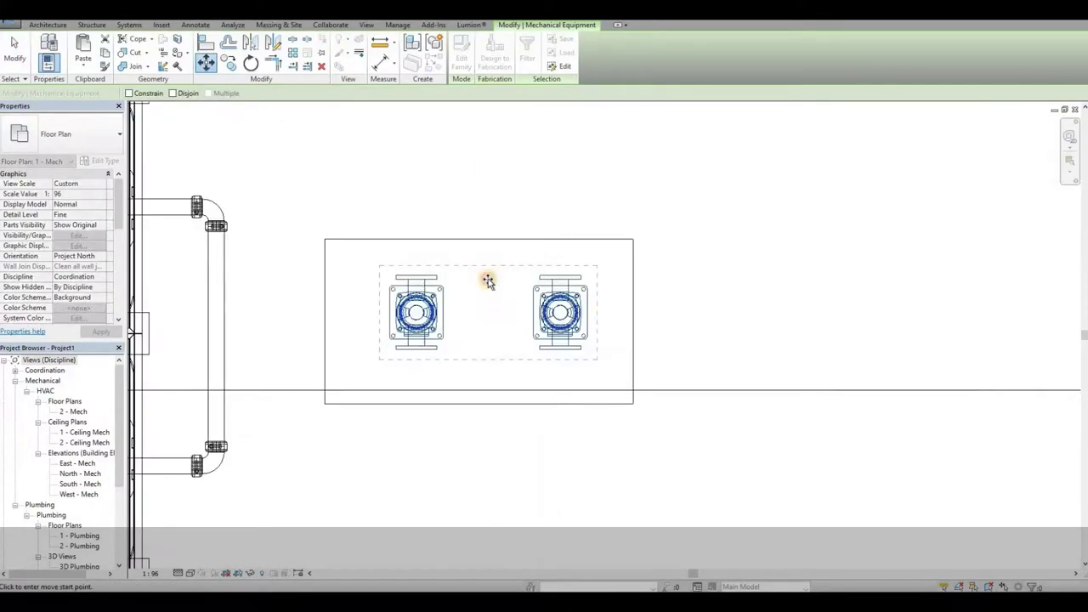
{"action": "left_click", "coordinate": [483, 286]}
{"action": "scroll", "coordinate": [436, 307], "scroll_direction": "down", "scroll_amount": 2}
{"action": "left_click", "coordinate": [384, 303]}
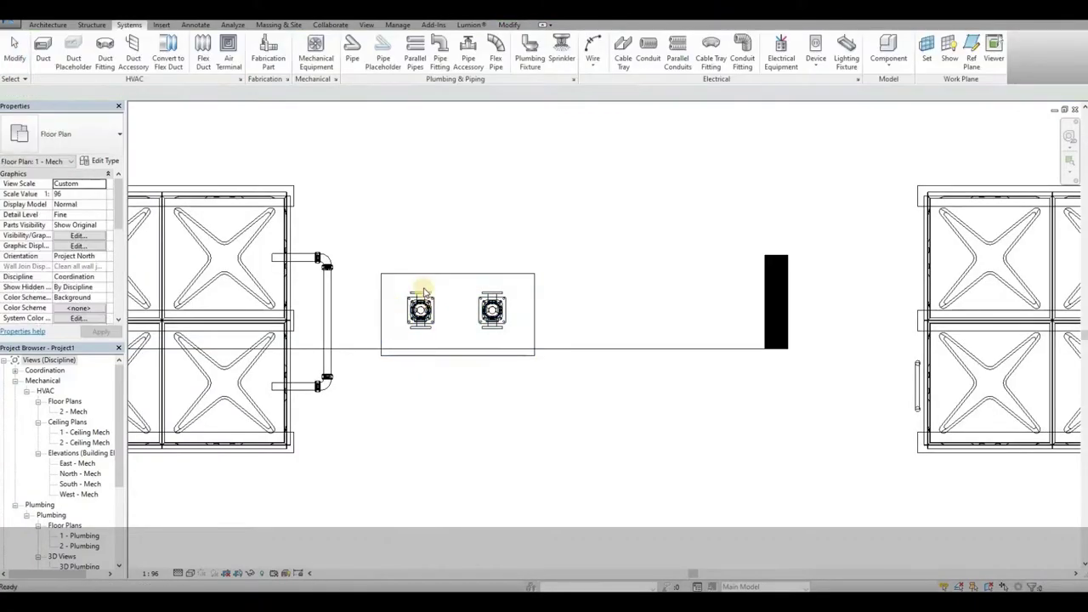
- Draw a 65 mm Fire Steel Pipe straight down in plan from the lower connector of the pump nearest the tank
{"action": "scroll", "coordinate": [382, 301], "scroll_direction": "down", "scroll_amount": 3}
{"action": "scroll", "coordinate": [383, 285], "scroll_direction": "up", "scroll_amount": 1}
{"action": "left_click", "coordinate": [403, 310]}
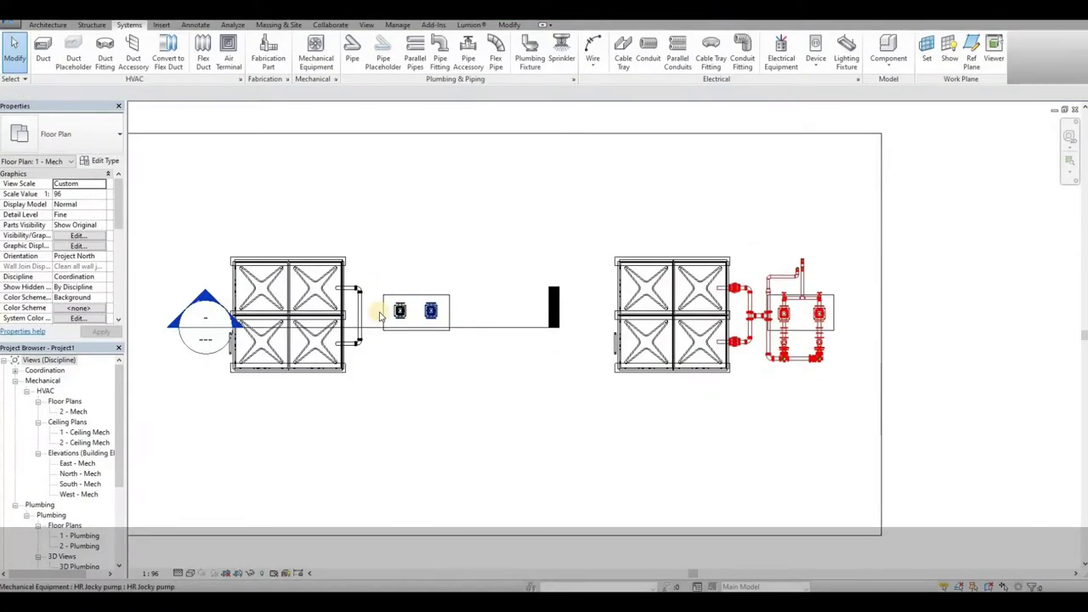
{"action": "scroll", "coordinate": [409, 344], "scroll_direction": "up", "scroll_amount": 3}
{"action": "right_click", "coordinate": [365, 289]}
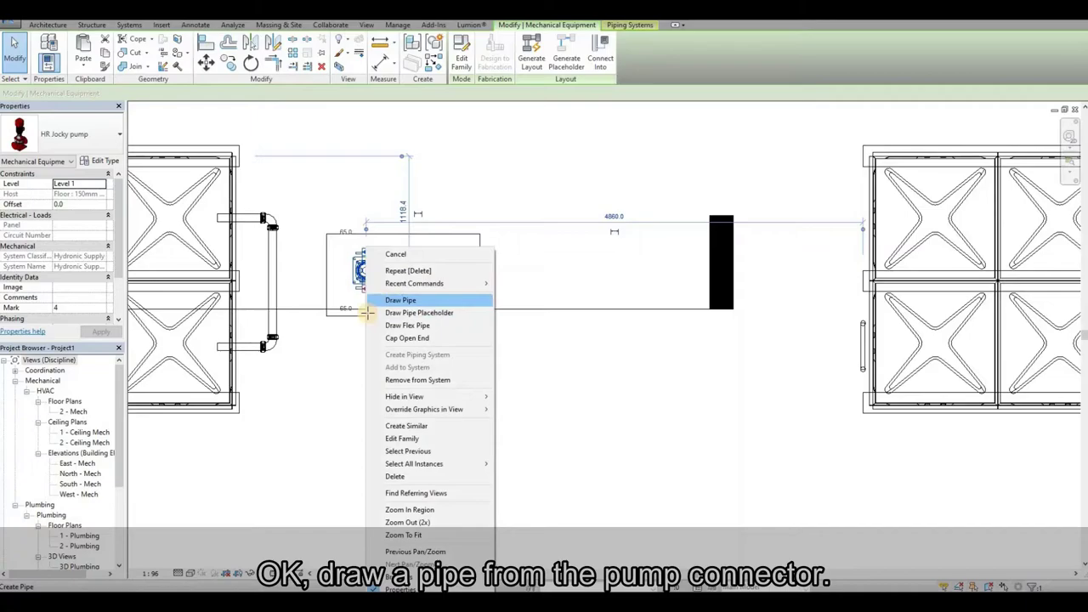
{"action": "left_click", "coordinate": [391, 296]}
{"action": "scroll", "coordinate": [361, 318], "scroll_direction": "down", "scroll_amount": 2}
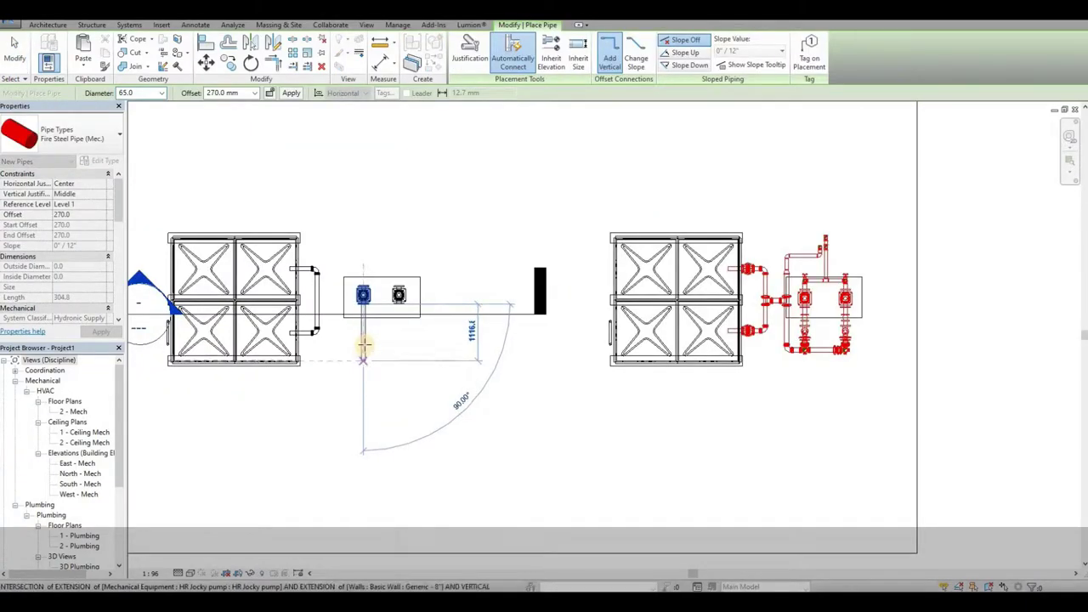
{"action": "left_click", "coordinate": [363, 344]}
{"action": "key", "text": "Escape"}
{"action": "key", "text": "Escape"}
{"action": "scroll", "coordinate": [366, 281], "scroll_direction": "up", "scroll_amount": 2}
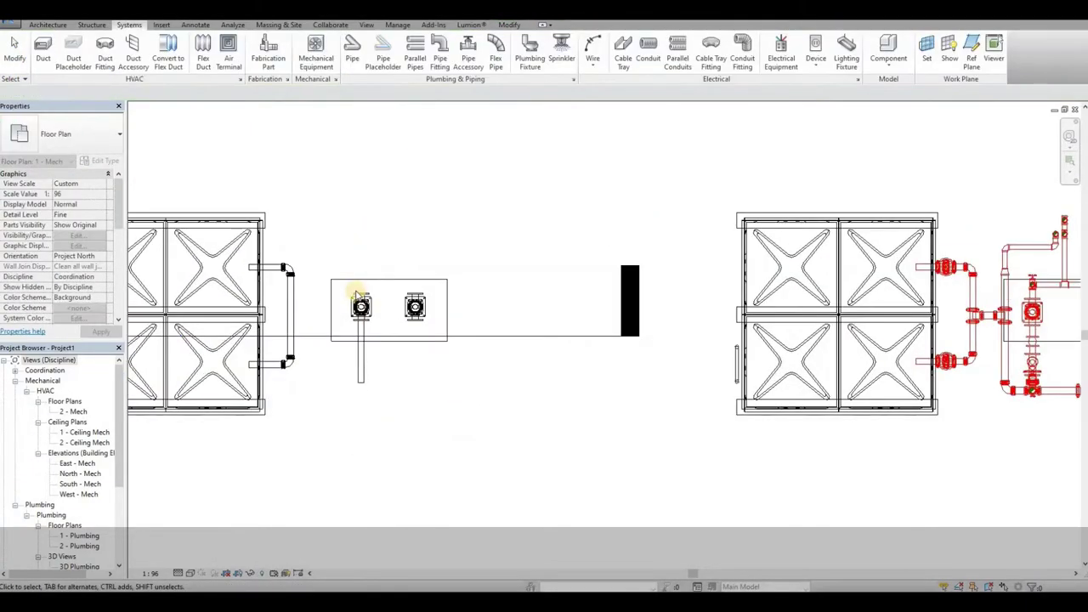
- Draw a short 65 mm Fire Steel Pipe straight up in plan from the same pump's upper connector, past the plinth edge
{"action": "left_click", "coordinate": [361, 302]}
{"action": "right_click", "coordinate": [361, 299]}
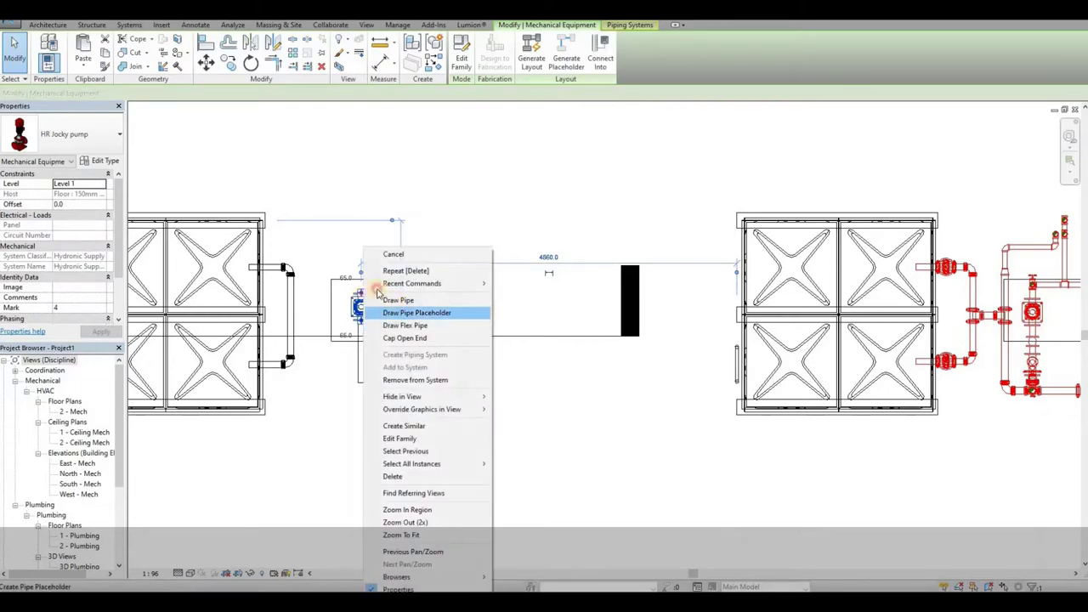
{"action": "left_click", "coordinate": [396, 297]}
{"action": "scroll", "coordinate": [361, 280], "scroll_direction": "up", "scroll_amount": 2}
{"action": "scroll", "coordinate": [359, 259], "scroll_direction": "up", "scroll_amount": 1}
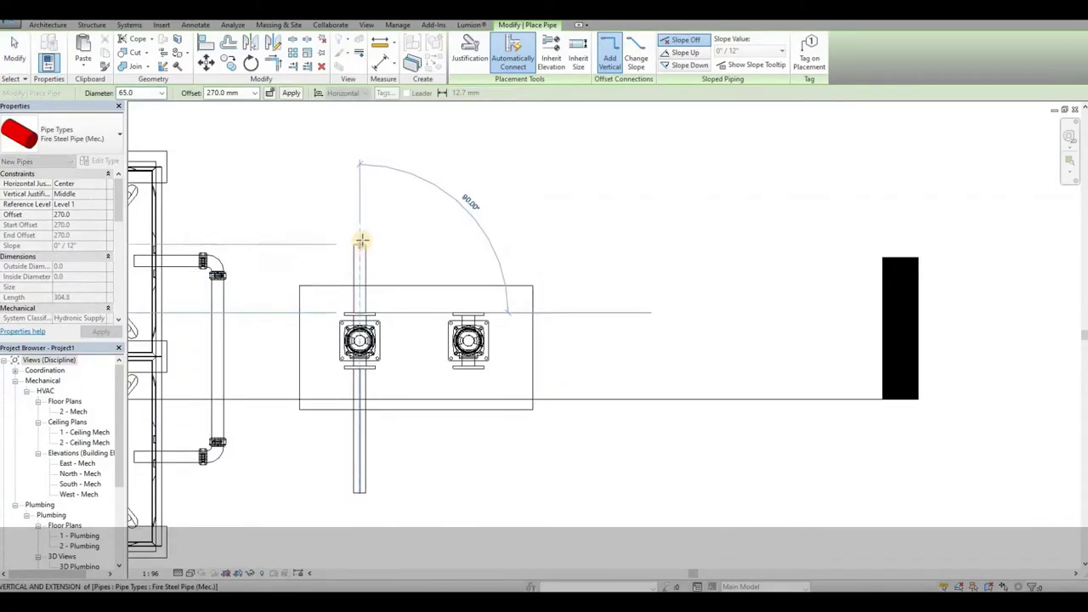
{"action": "key", "text": "Escape"}
{"action": "key", "text": "Escape"}
- Copy the vertical suction pipe beside the tank about 400 mm horizontally towards the pumps
{"action": "scroll", "coordinate": [366, 340], "scroll_direction": "down", "scroll_amount": 2}
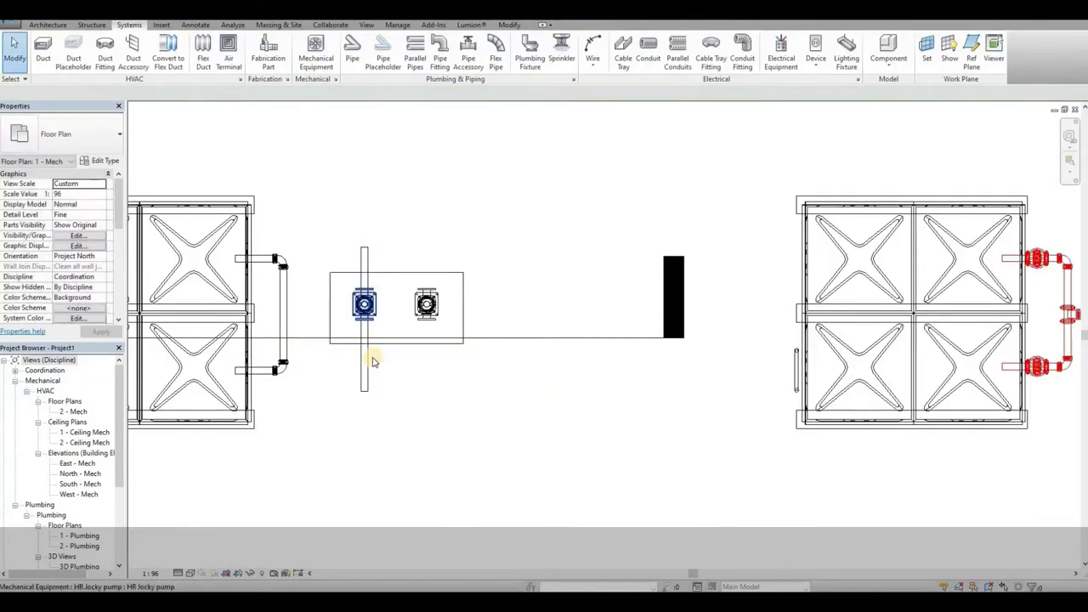
{"action": "scroll", "coordinate": [349, 361], "scroll_direction": "down", "scroll_amount": 2}
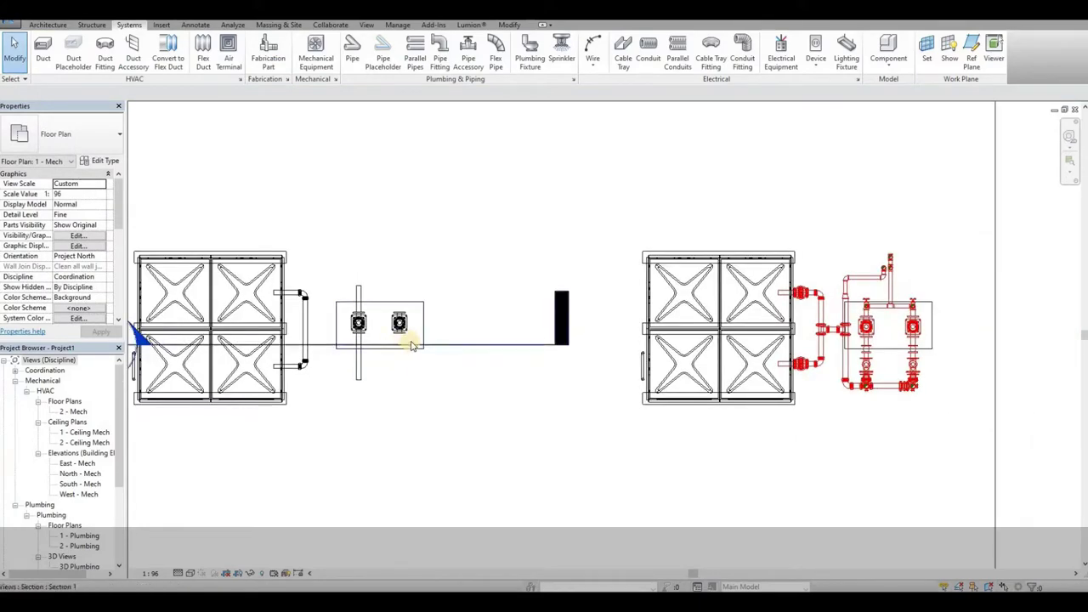
{"action": "left_click", "coordinate": [497, 343]}
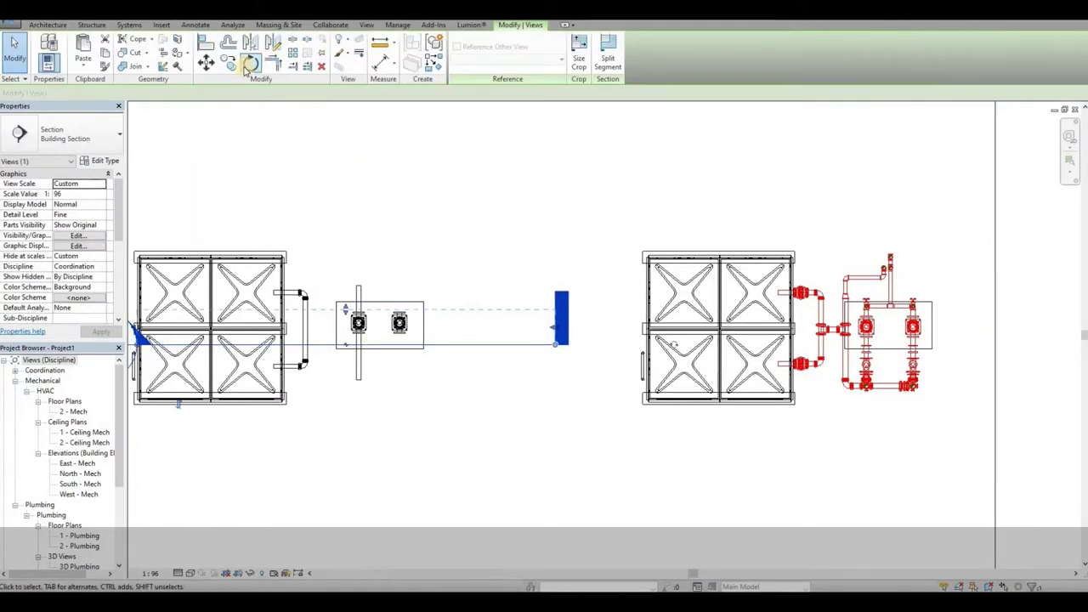
{"action": "left_click", "coordinate": [312, 322]}
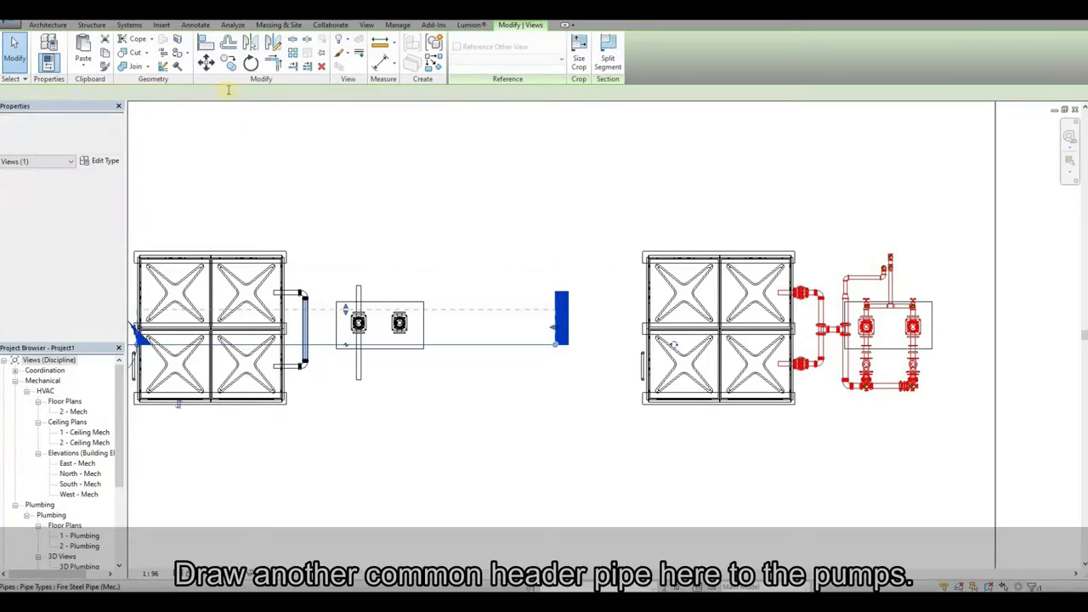
{"action": "scroll", "coordinate": [308, 323], "scroll_direction": "up", "scroll_amount": 2}
{"action": "left_click", "coordinate": [308, 325]}
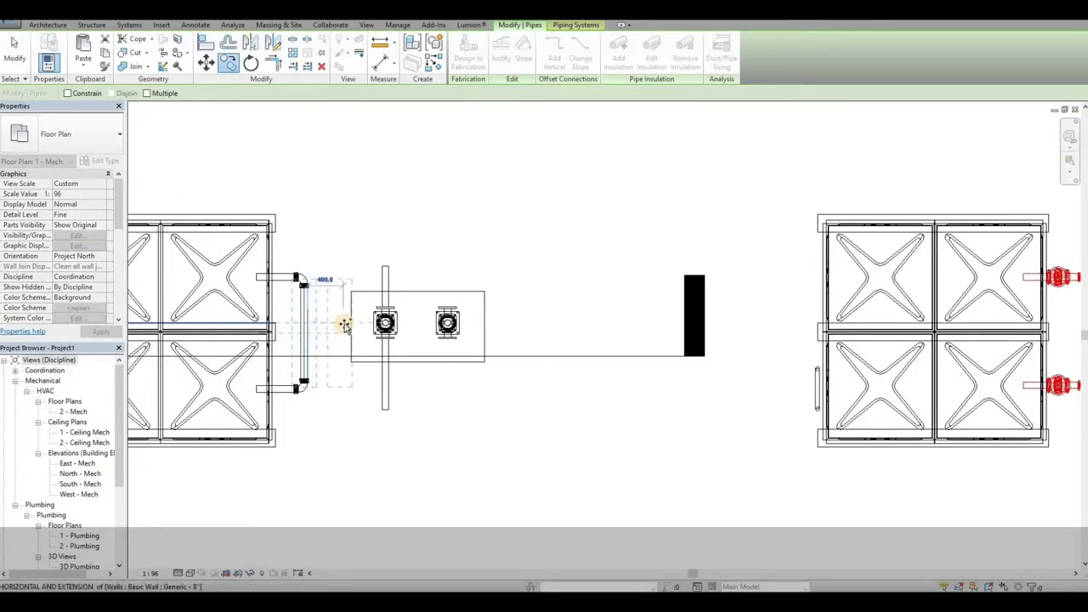
{"action": "key", "text": "Escape"}
{"action": "key", "text": "Escape"}
{"action": "scroll", "coordinate": [289, 351], "scroll_direction": "down", "scroll_amount": 2}
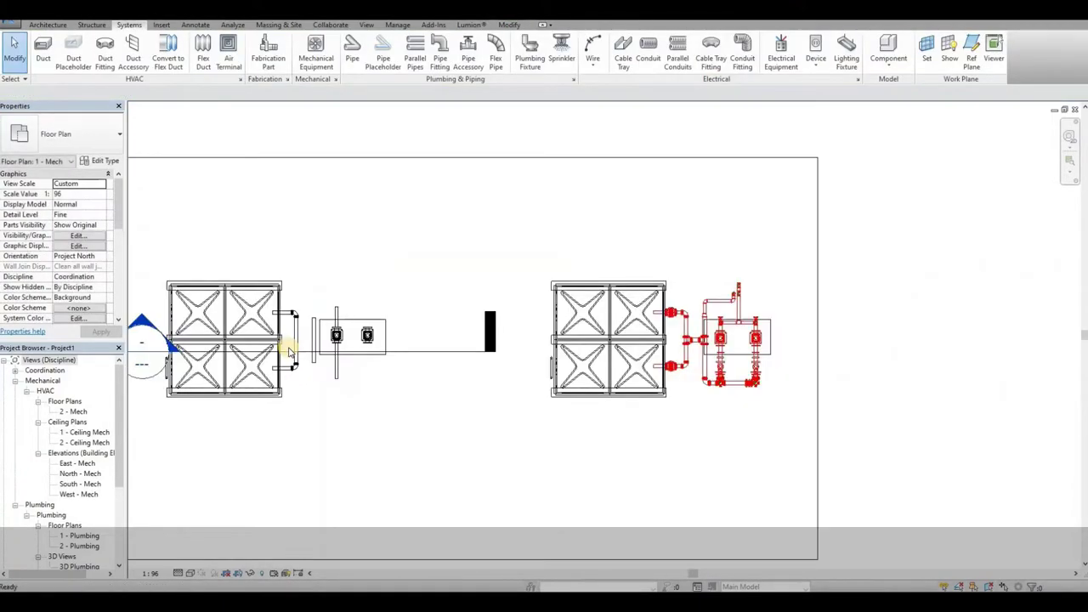
- Extend the copied header pipe upward in plan by about 548 mm from its upper end
{"action": "scroll", "coordinate": [368, 306], "scroll_direction": "up", "scroll_amount": 1}
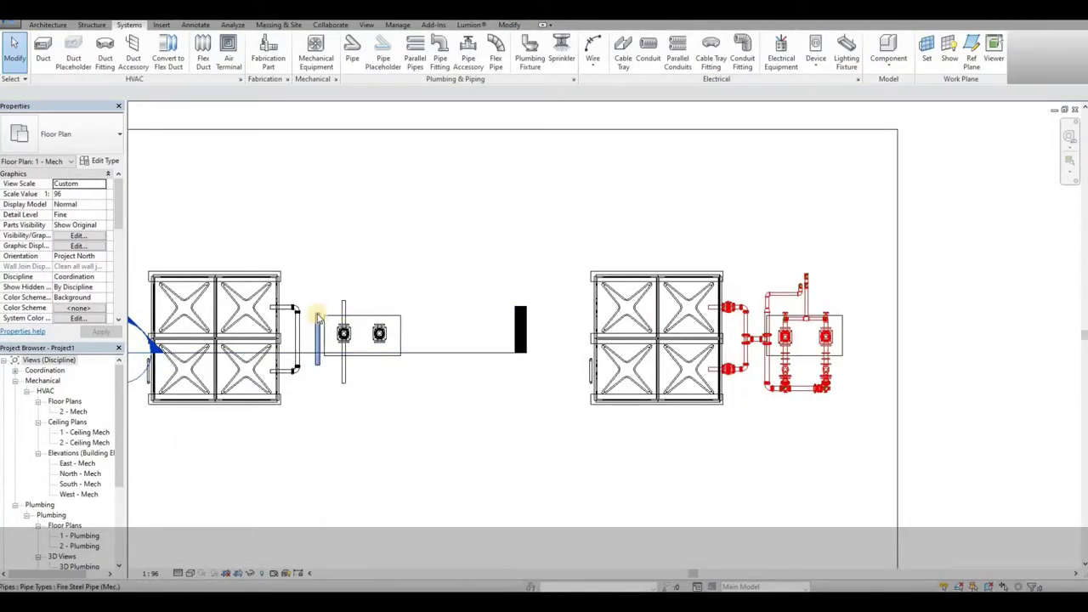
{"action": "scroll", "coordinate": [316, 314], "scroll_direction": "up", "scroll_amount": 1}
{"action": "left_click", "coordinate": [318, 320]}
{"action": "right_click", "coordinate": [318, 315]}
{"action": "left_click", "coordinate": [366, 58]}
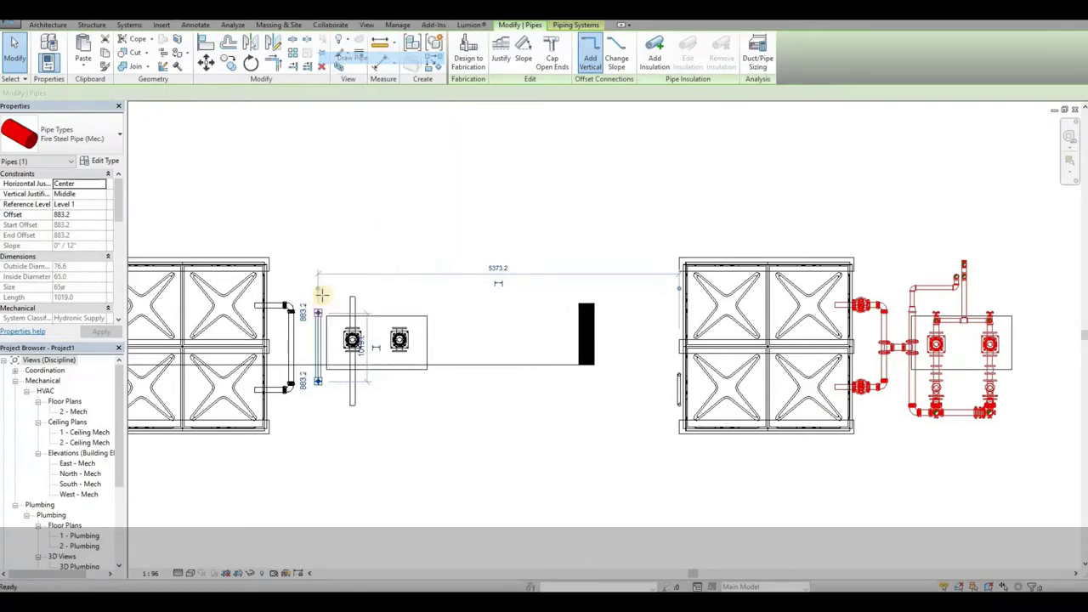
{"action": "left_click", "coordinate": [321, 294]}
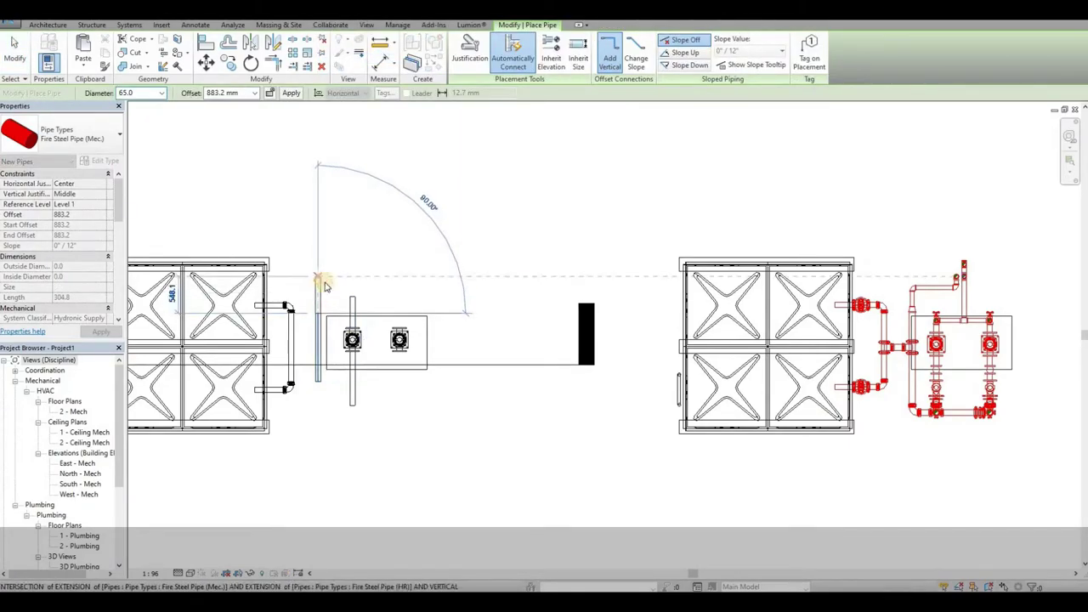
{"action": "left_click", "coordinate": [317, 276]}
{"action": "key", "text": "Escape"}
{"action": "key", "text": "Escape"}
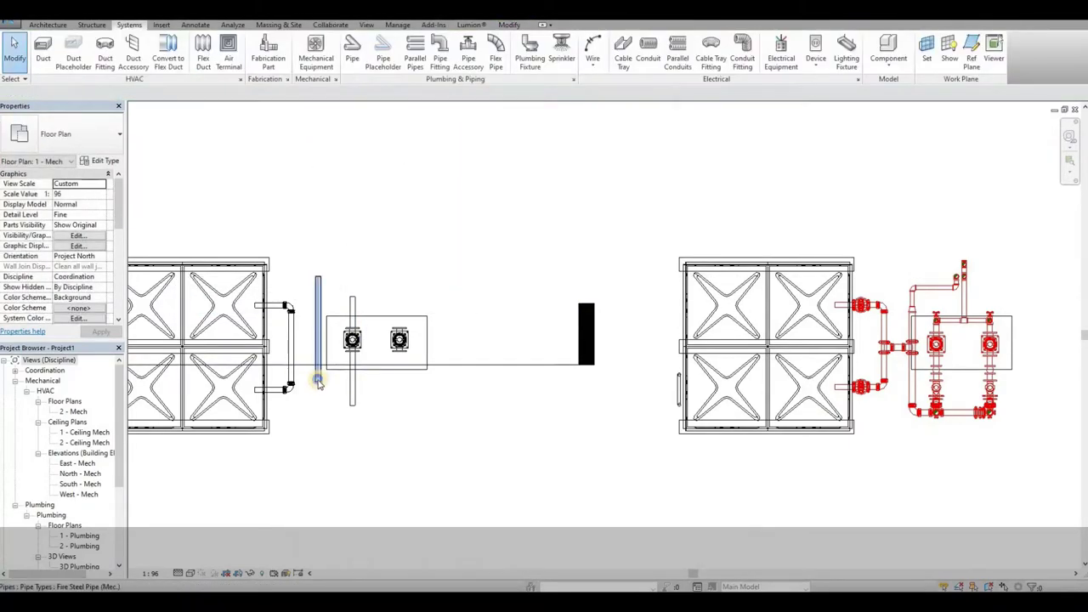
- Continue the header pipe down from its lower end and turn it about 1213 mm horizontally to align with the second pump
{"action": "right_click", "coordinate": [319, 382]}
{"action": "left_click", "coordinate": [380, 124]}
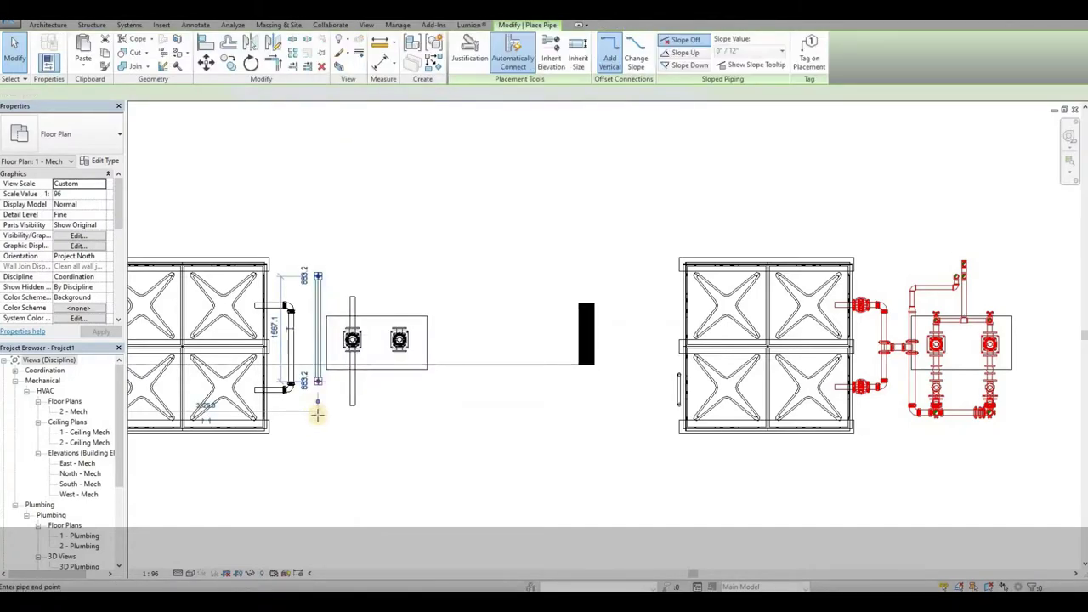
{"action": "left_click", "coordinate": [316, 407]}
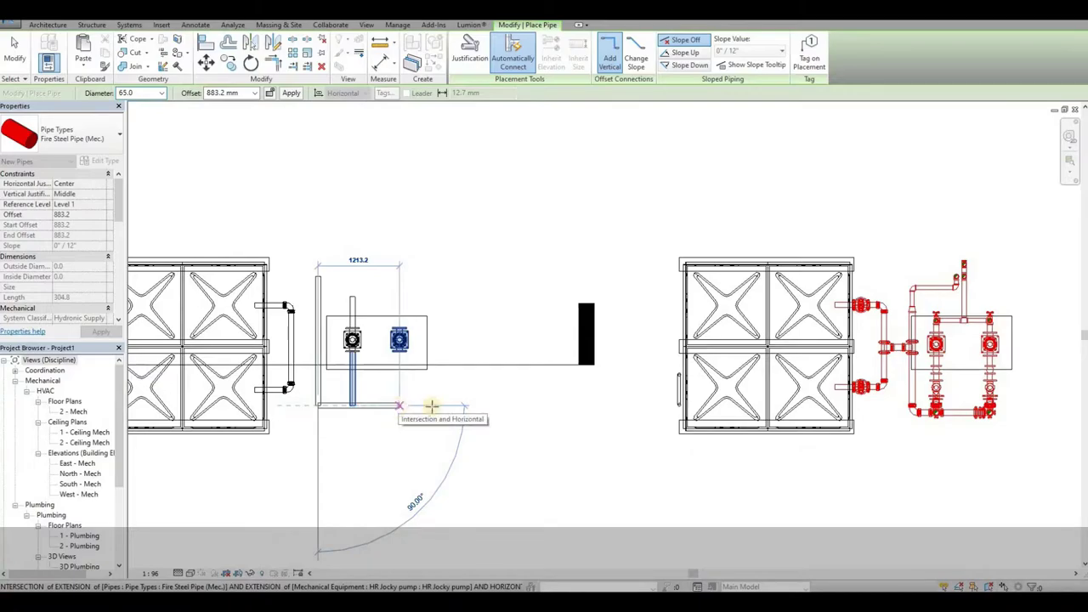
{"action": "left_click", "coordinate": [398, 405]}
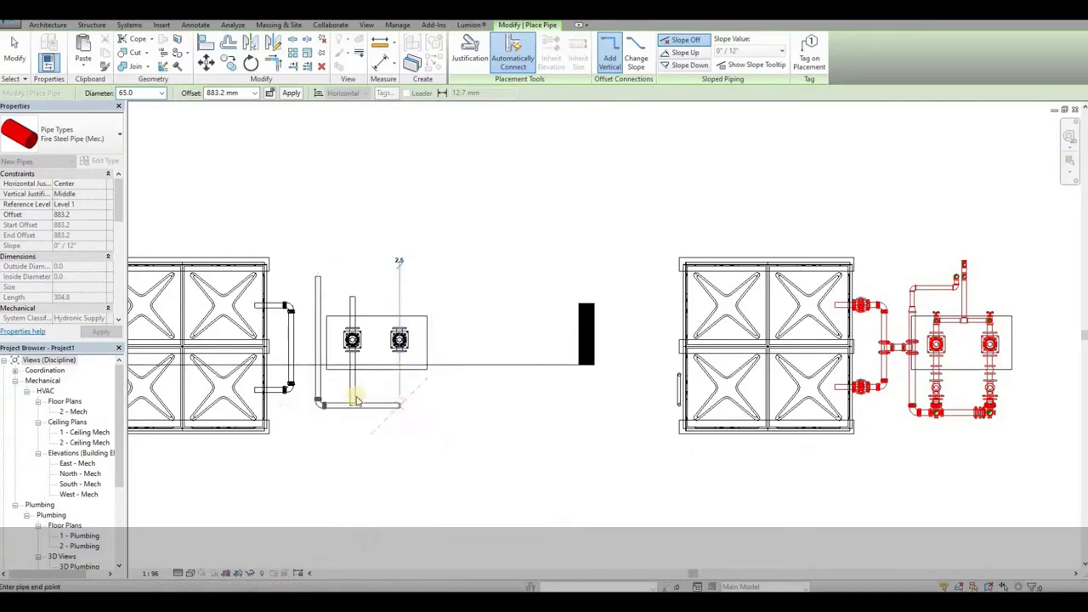
{"action": "key", "text": "Escape"}
{"action": "key", "text": "Escape"}
{"action": "left_click", "coordinate": [404, 366]}
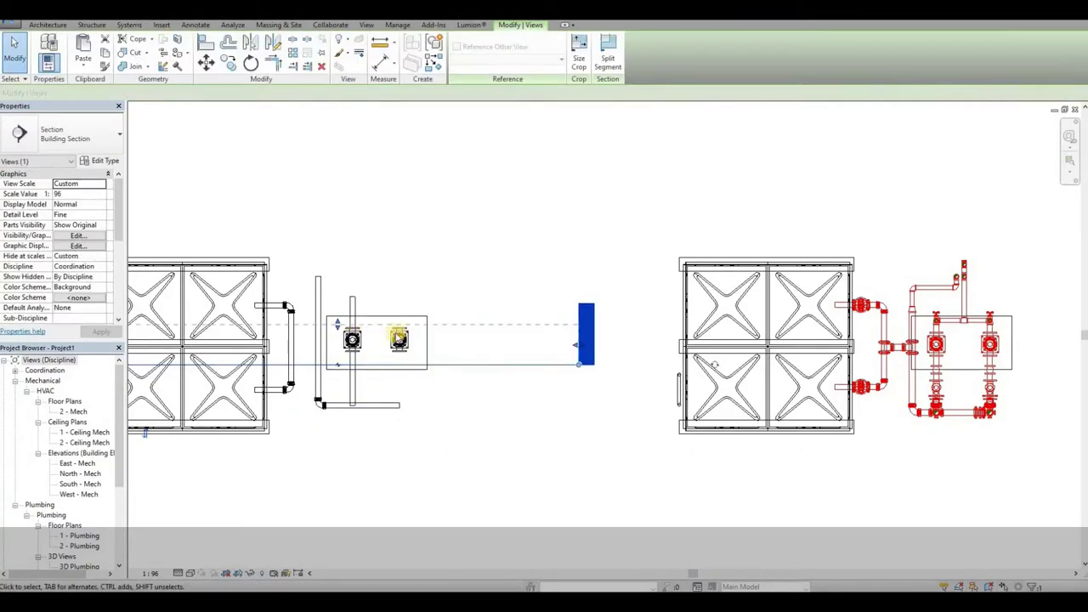
{"action": "key", "text": "Escape"}
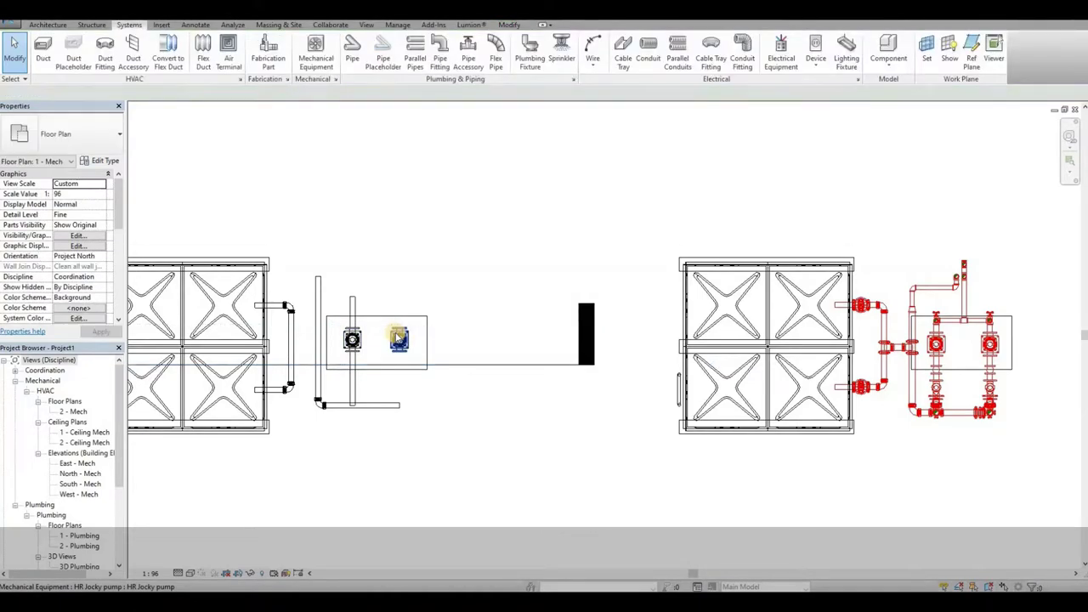
- Place a Tee (Mechanical Coupling) fitting at the midpoint of the vertical suction pipe beside the tank
{"action": "key", "text": "p"}
{"action": "key", "text": "f"}
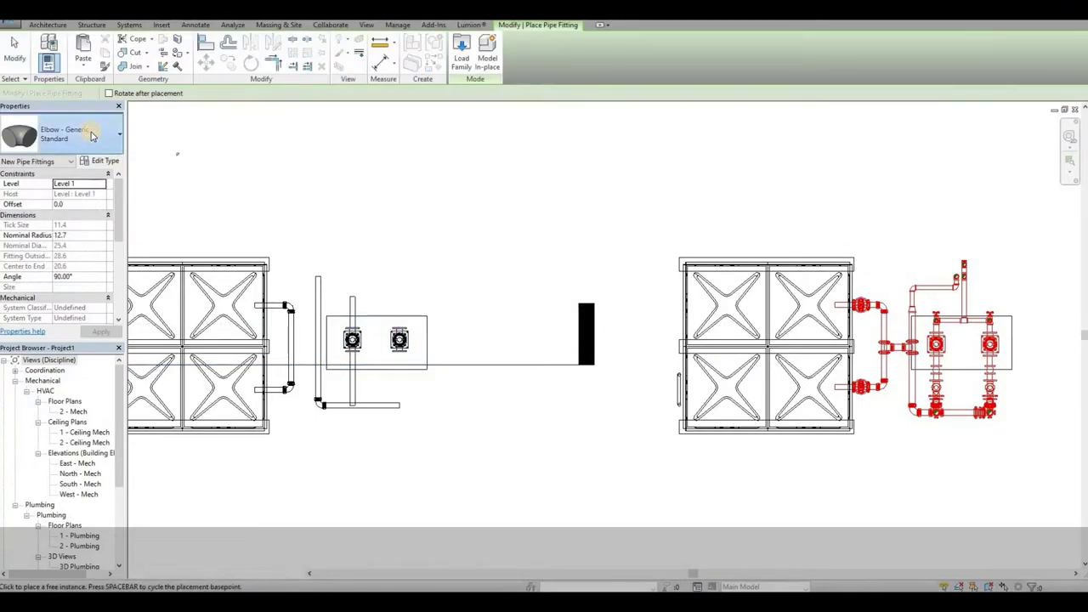
{"action": "left_click", "coordinate": [92, 136]}
{"action": "type", "text": "te"}
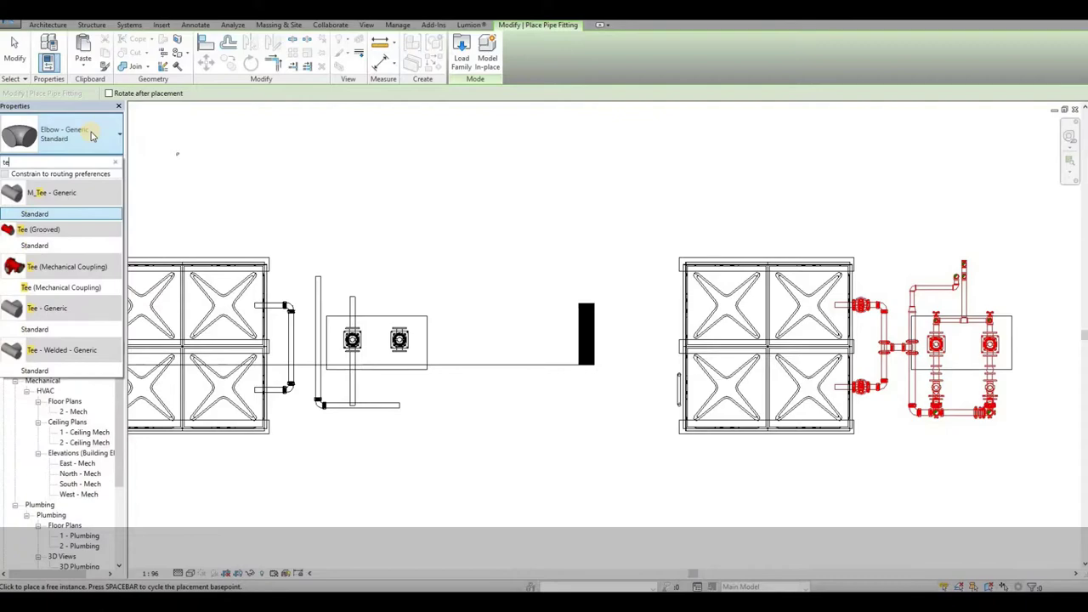
{"action": "left_click", "coordinate": [93, 290]}
{"action": "scroll", "coordinate": [287, 340], "scroll_direction": "up", "scroll_amount": 3}
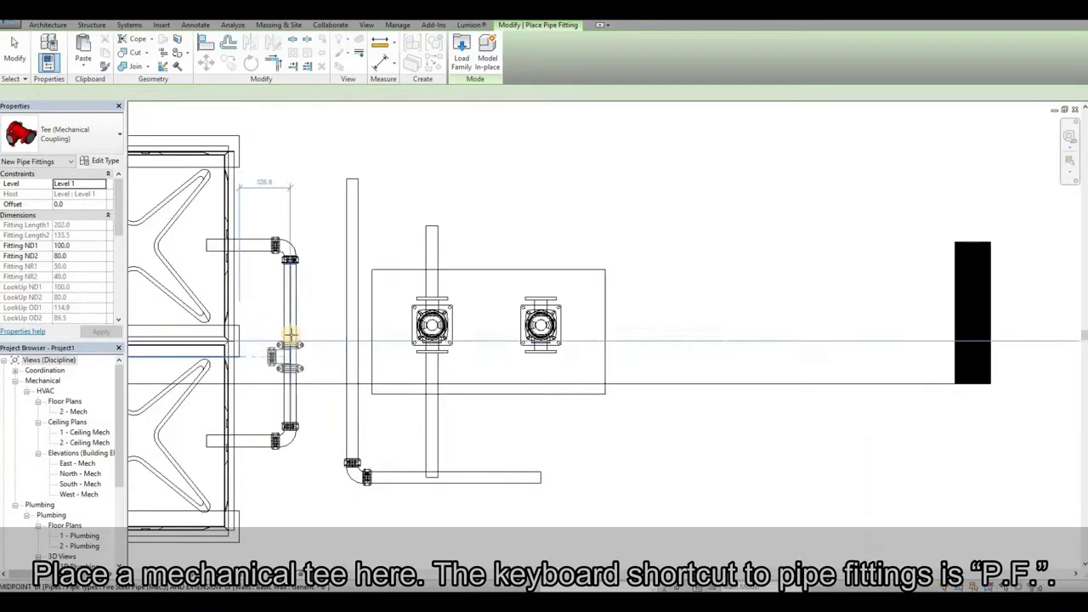
{"action": "left_click", "coordinate": [290, 335]}
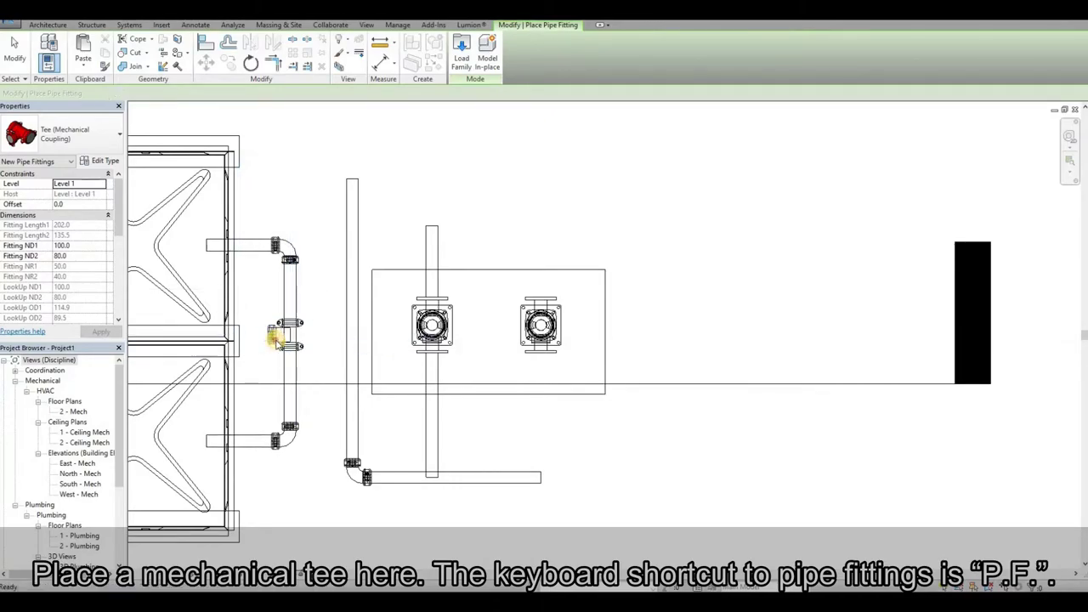
- Flip the suction pipe tee so its branch faces the pumps and set its Fitting ND2 to 65 mm
{"action": "key", "text": "Escape"}
{"action": "left_click", "coordinate": [260, 294]}
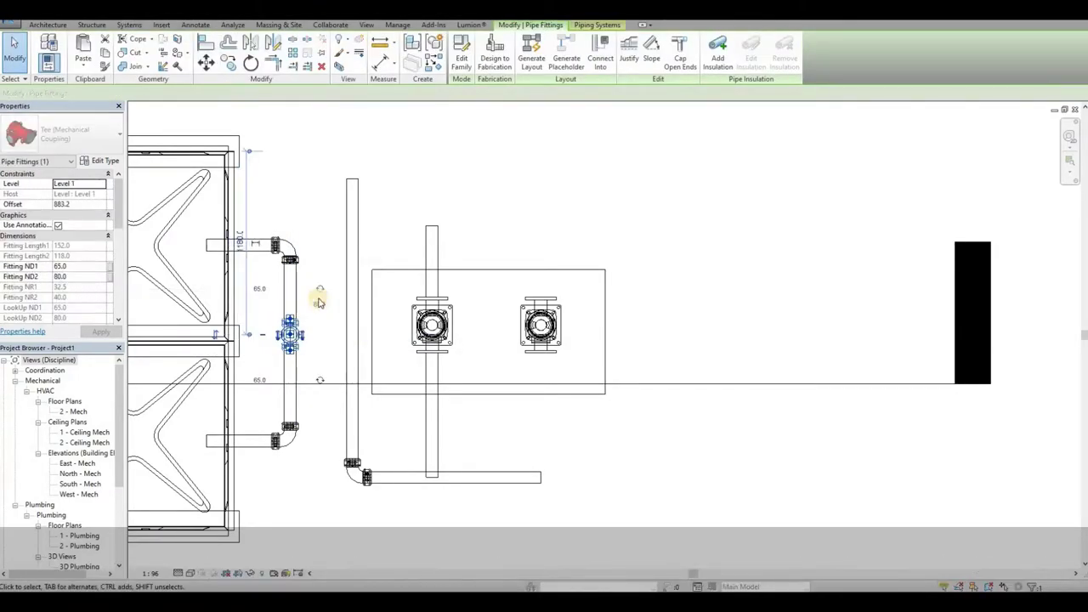
{"action": "left_click", "coordinate": [319, 293]}
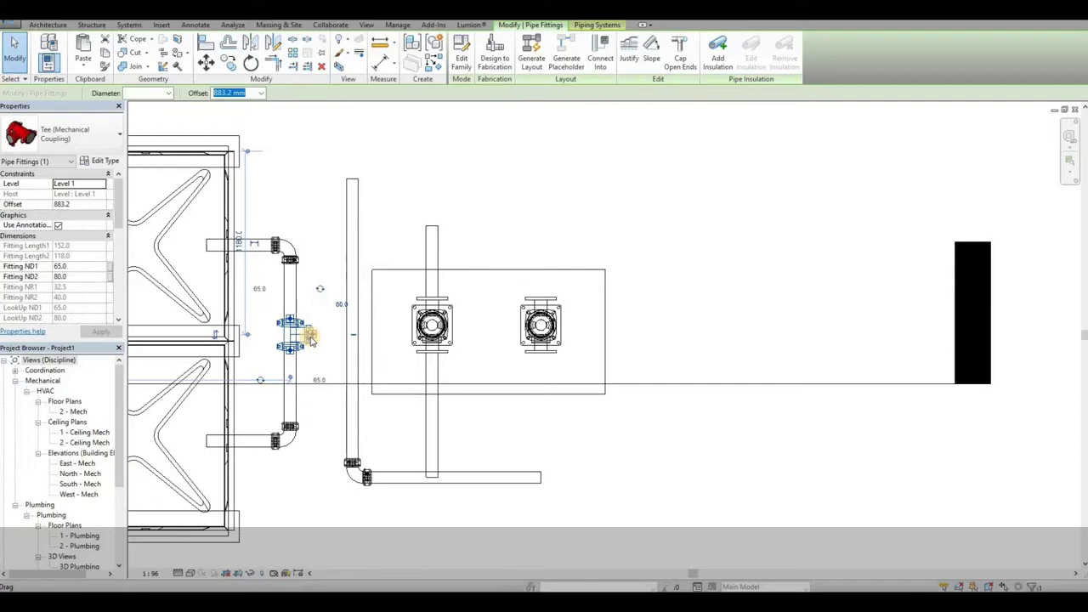
{"action": "left_click", "coordinate": [99, 277]}
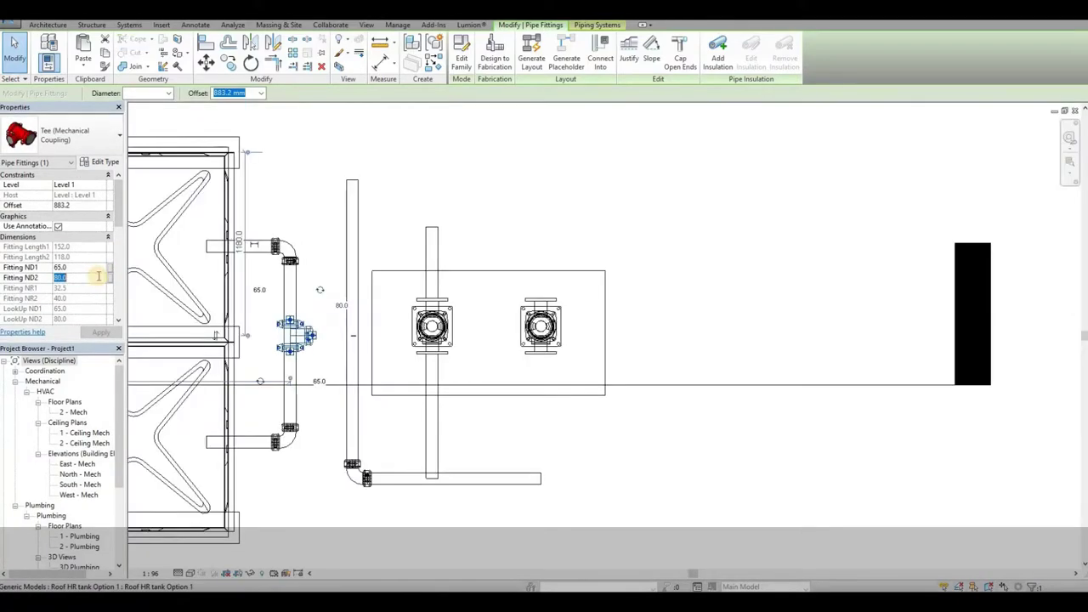
{"action": "key", "text": "Escape"}
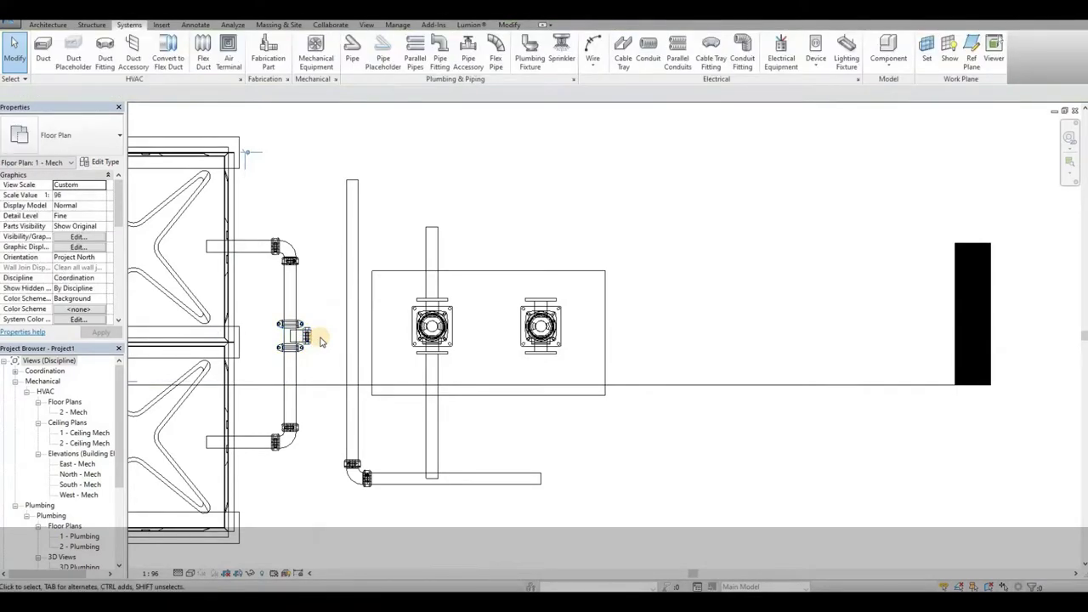
- Place a matching 65 mm Tee (Mechanical Coupling) on the copied header pipe, with its branch facing the suction pipe tee
{"action": "key", "text": "p"}
{"action": "key", "text": "f"}
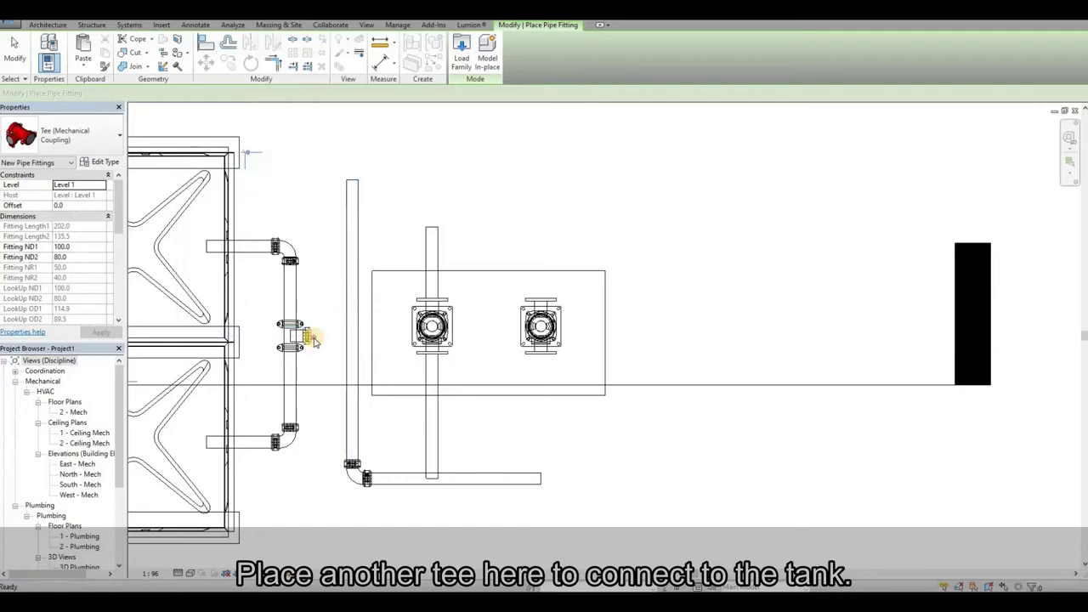
{"action": "key", "text": "Escape"}
{"action": "left_click", "coordinate": [312, 337]}
{"action": "right_click", "coordinate": [312, 338]}
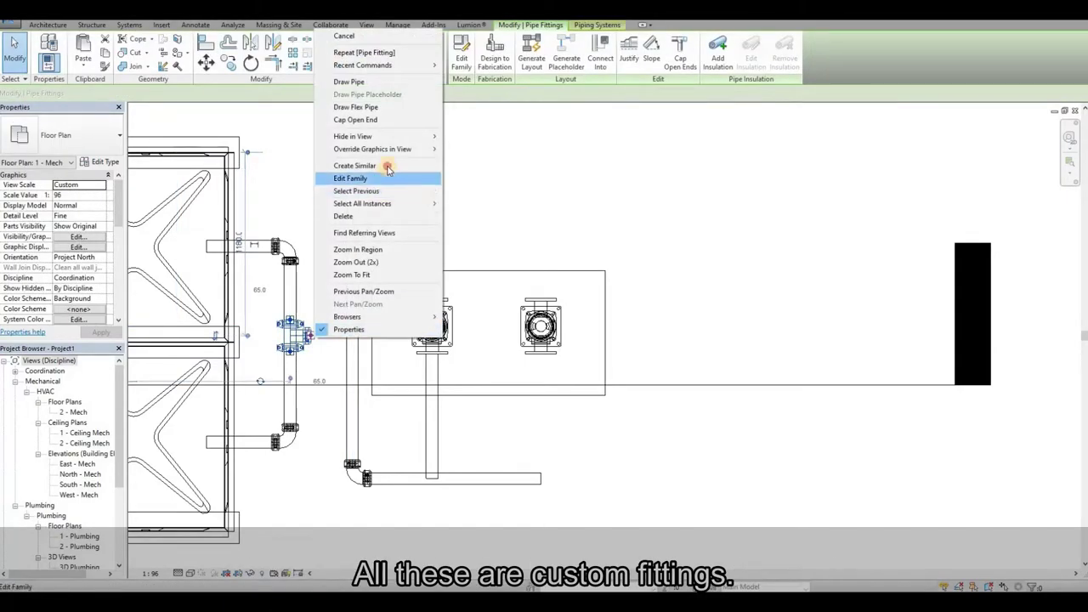
{"action": "left_click", "coordinate": [387, 166]}
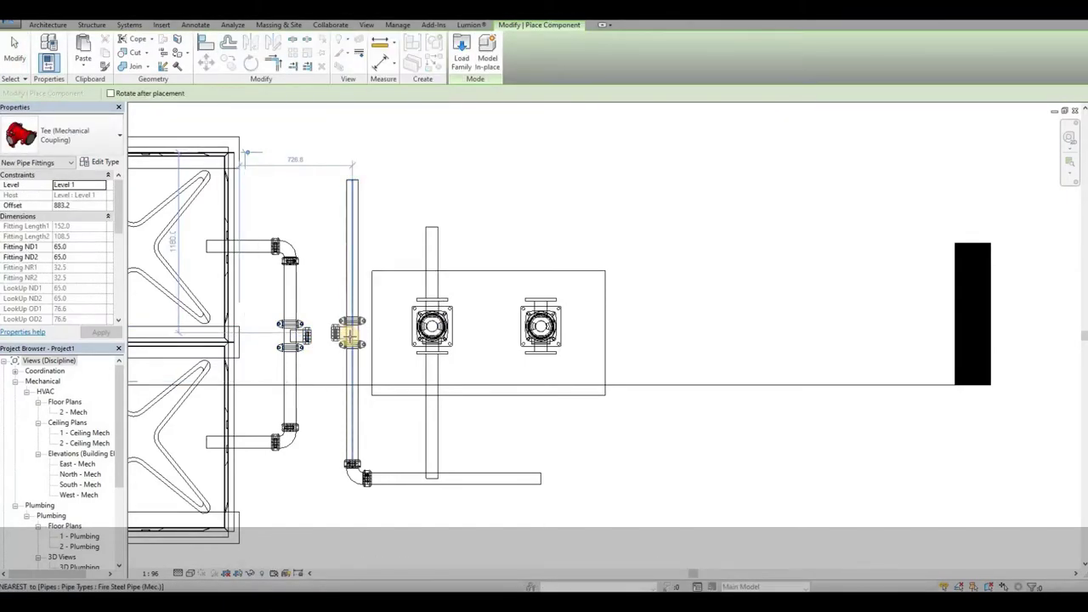
{"action": "left_click", "coordinate": [348, 336]}
{"action": "key", "text": "Escape"}
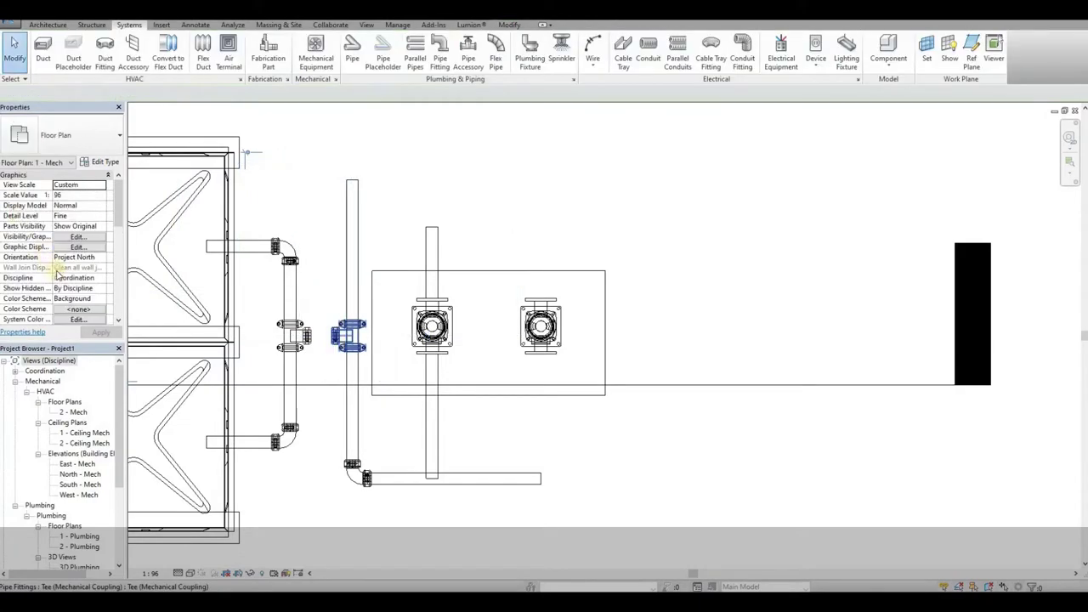
{"action": "key", "text": "Escape"}
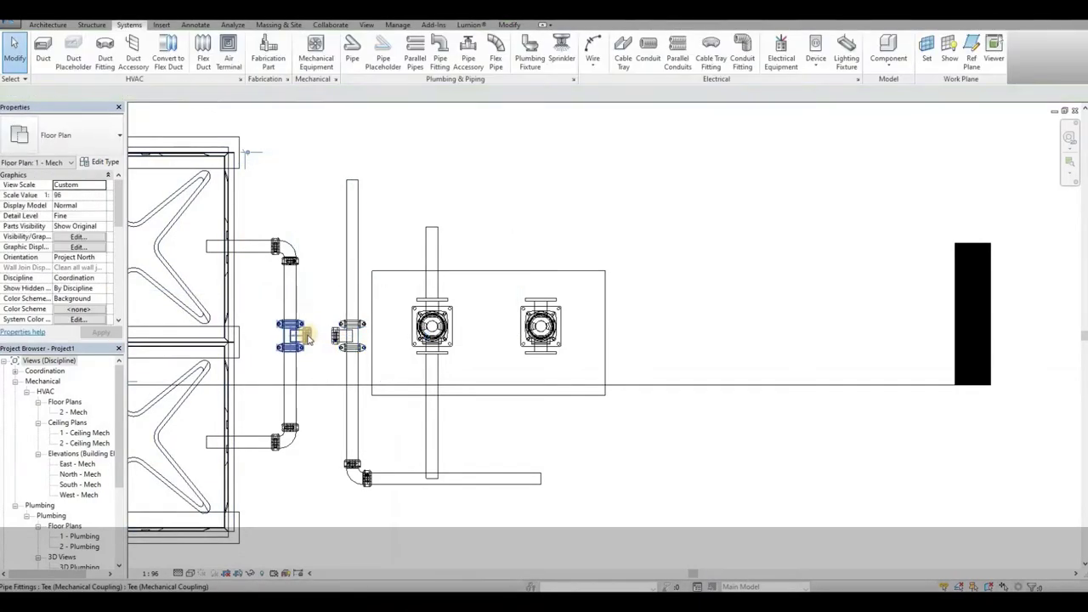
- Connect the branches of the two facing tees with a straight 65 mm Fire Steel Pipe at an 883.2 mm offset
{"action": "scroll", "coordinate": [306, 336], "scroll_direction": "up", "scroll_amount": 3}
{"action": "left_click", "coordinate": [299, 340]}
{"action": "key", "text": "a"}
{"action": "key", "text": "l"}
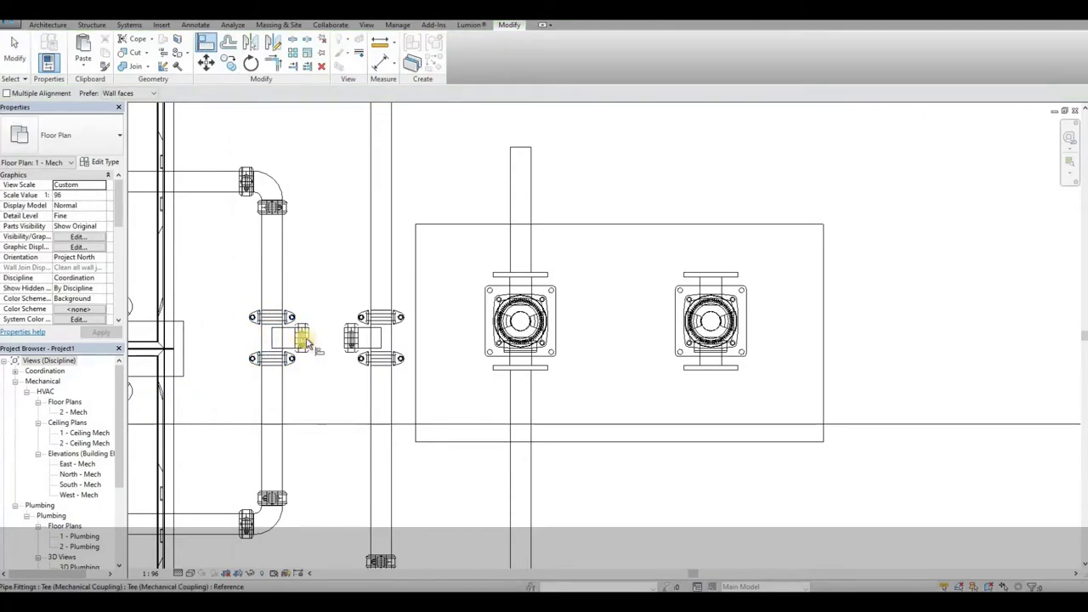
{"action": "scroll", "coordinate": [307, 340], "scroll_direction": "up", "scroll_amount": 2}
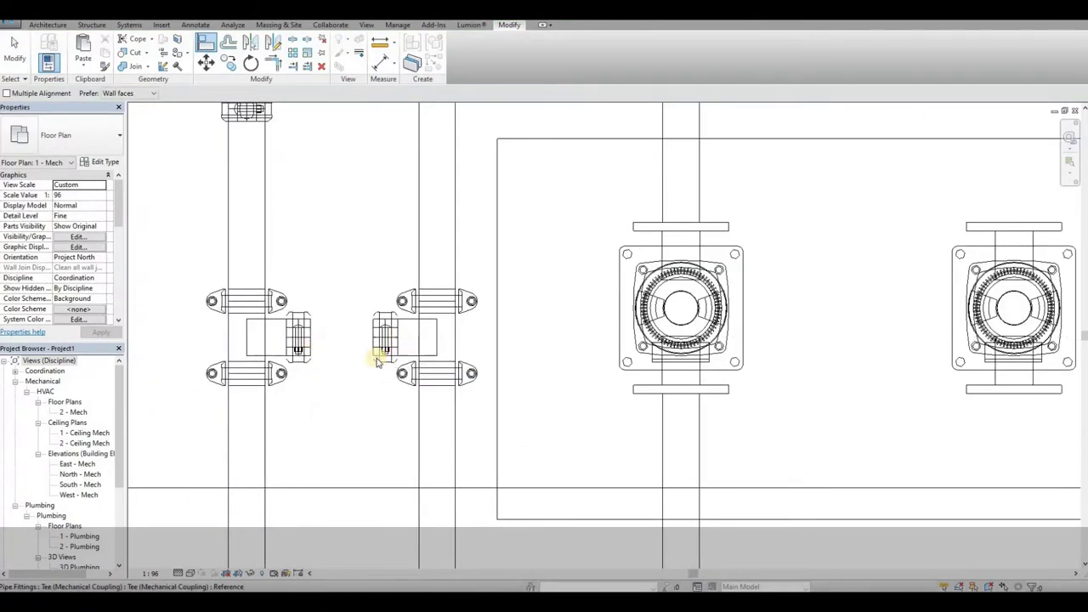
{"action": "left_click", "coordinate": [374, 344]}
{"action": "left_click", "coordinate": [376, 338]}
{"action": "right_click", "coordinate": [377, 338]}
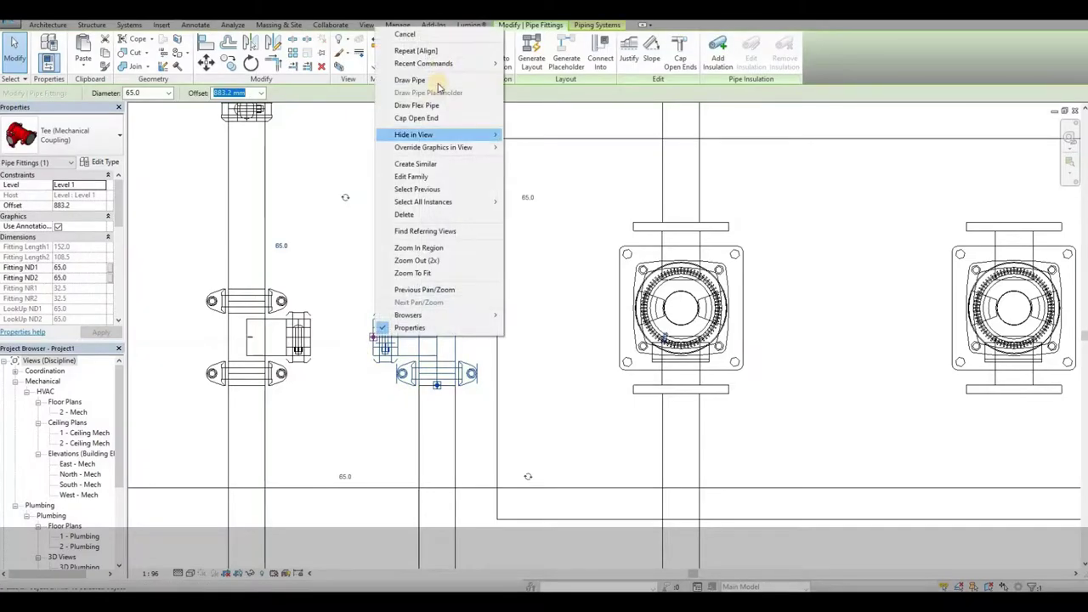
{"action": "left_click", "coordinate": [408, 81]}
{"action": "left_click", "coordinate": [310, 338]}
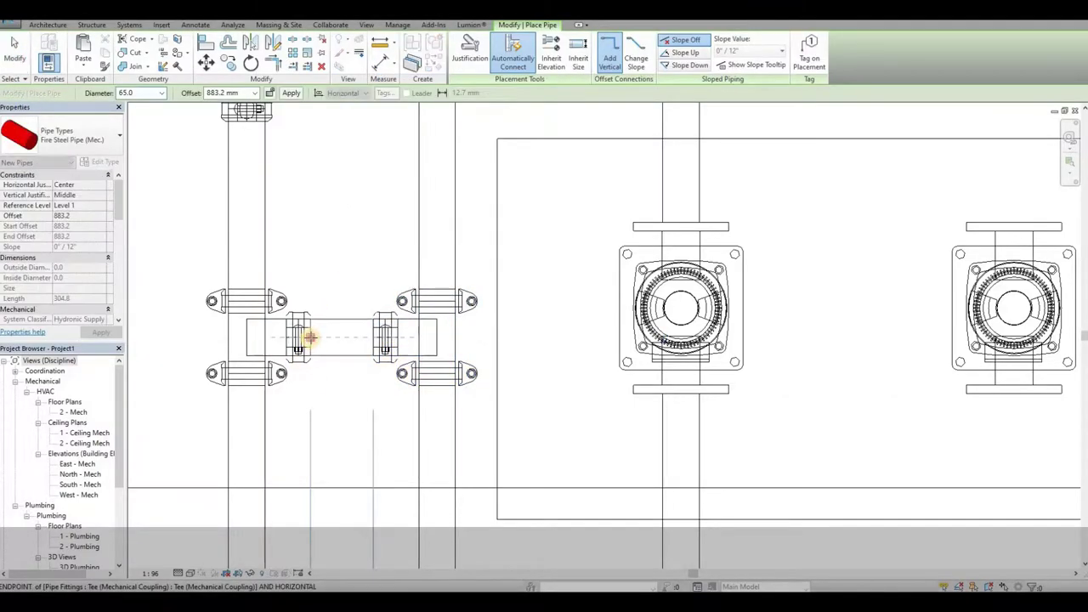
{"action": "key", "text": "Escape"}
{"action": "key", "text": "Escape"}
{"action": "scroll", "coordinate": [281, 357], "scroll_direction": "down", "scroll_amount": 6}
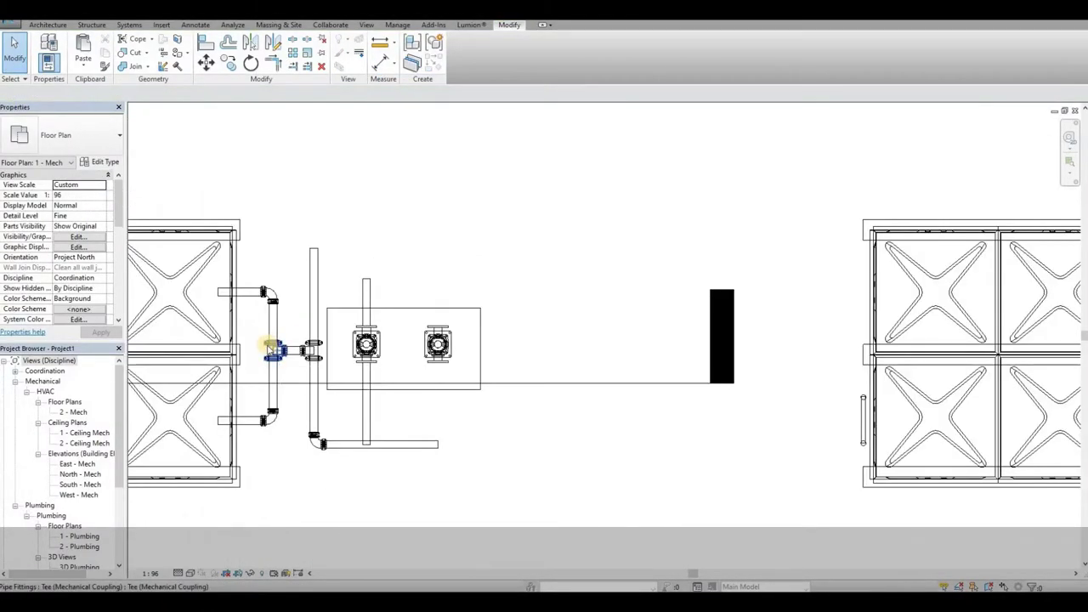
- Rotate the section line to run vertically in plan between the two pumps and open its section view
{"action": "left_click", "coordinate": [409, 379]}
{"action": "key", "text": "r"}
{"action": "key", "text": "o"}
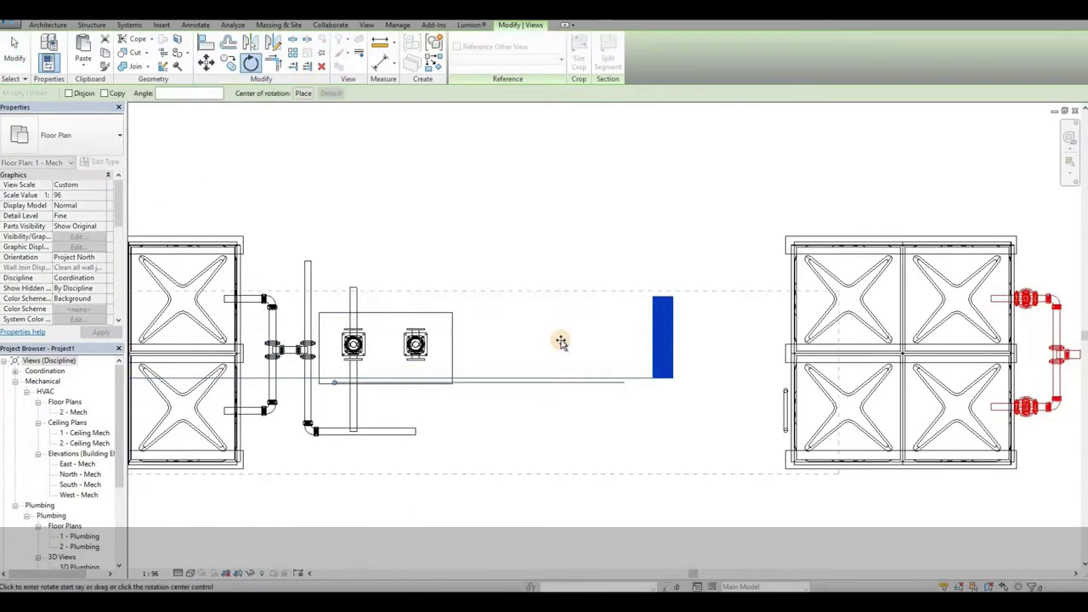
{"action": "left_click", "coordinate": [360, 267]}
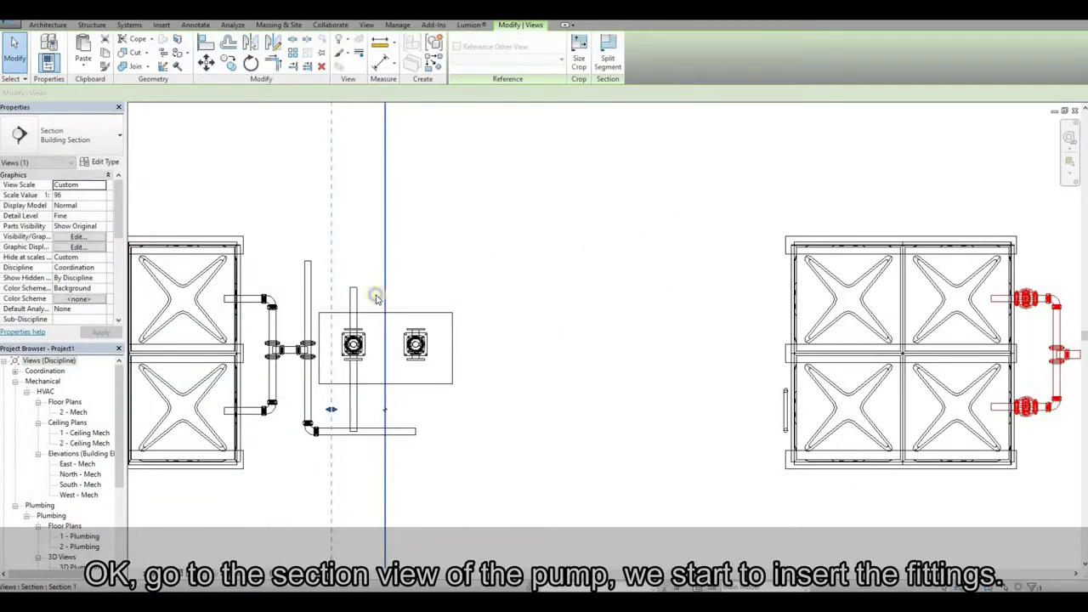
{"action": "right_click", "coordinate": [388, 277]}
{"action": "left_click", "coordinate": [428, 342]}
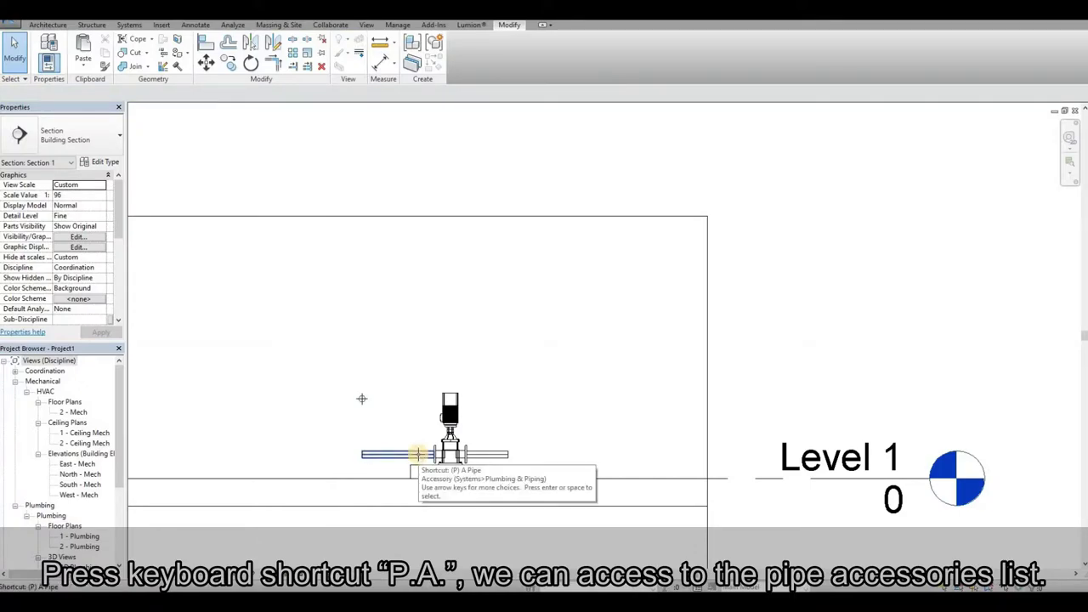
- Insert an Expansion Joint 65mm dia into the longer horizontal pipe, close to the pump flange
{"action": "key", "text": "p"}
{"action": "key", "text": "a"}
{"action": "scroll", "coordinate": [422, 477], "scroll_direction": "up", "scroll_amount": 2}
{"action": "scroll", "coordinate": [424, 448], "scroll_direction": "up", "scroll_amount": 3}
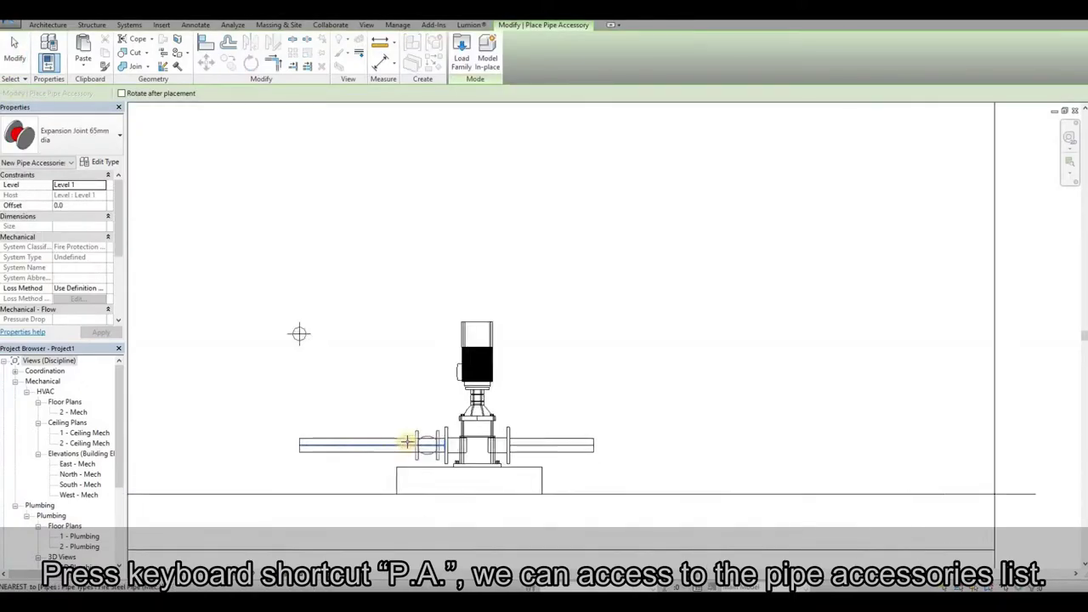
{"action": "left_click", "coordinate": [426, 459]}
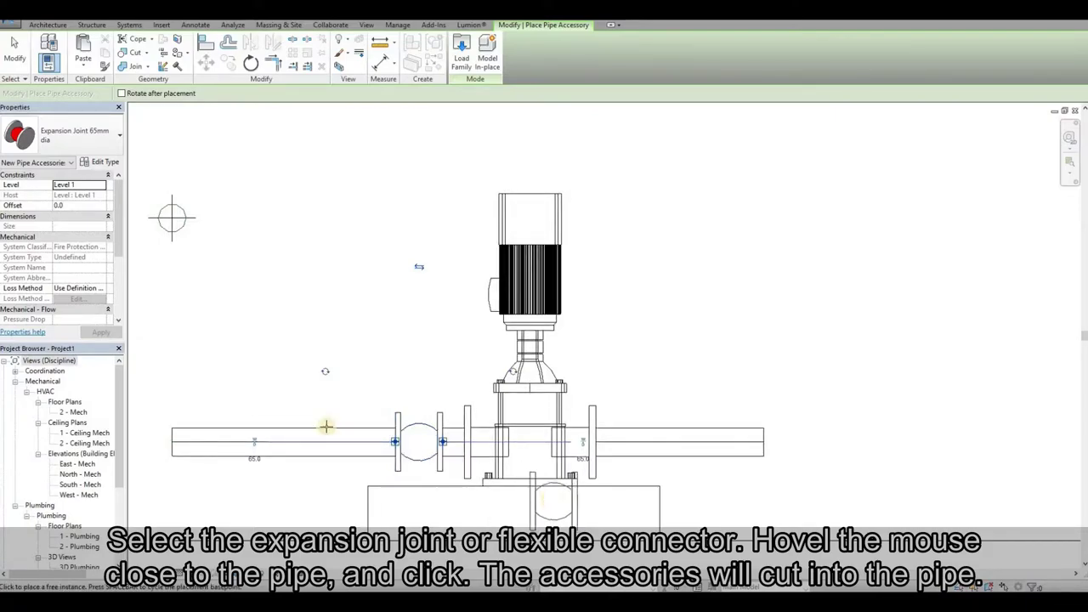
{"action": "key", "text": "Escape"}
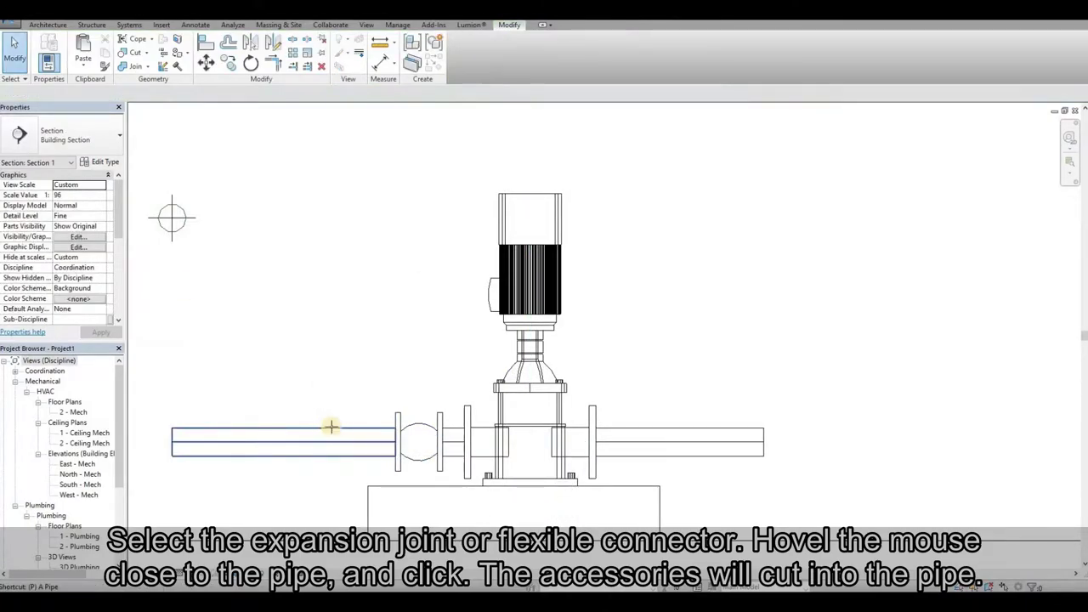
- Insert a Strainer 65mm dia (LEDE) into the same pipe, just beyond the expansion joint
{"action": "key", "text": "a"}
{"action": "left_click", "coordinate": [100, 147]}
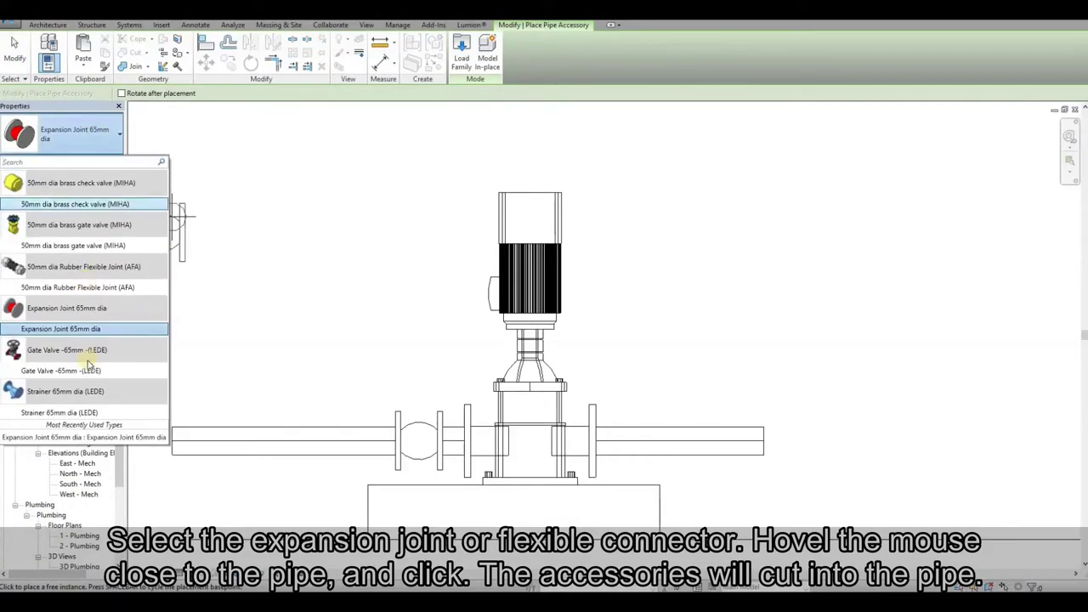
{"action": "left_click", "coordinate": [59, 412]}
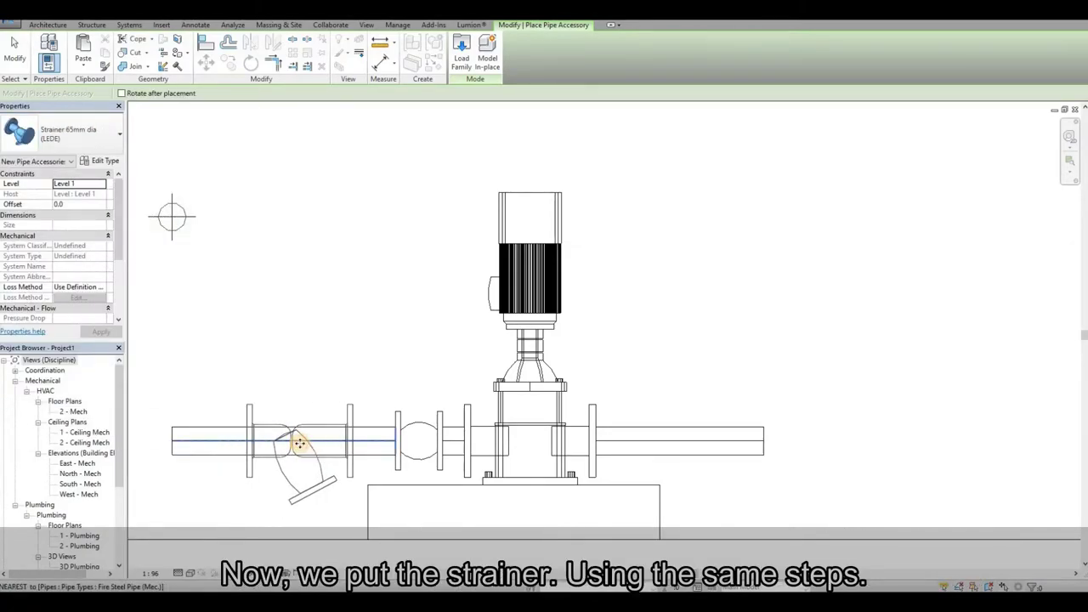
{"action": "left_click", "coordinate": [300, 443]}
{"action": "key", "text": "Escape"}
{"action": "scroll", "coordinate": [214, 443], "scroll_direction": "down", "scroll_amount": 2}
- Draw a vertical 65 mm pipe from the free end beyond the strainer up to just below the header pipe
{"action": "left_click", "coordinate": [219, 441]}
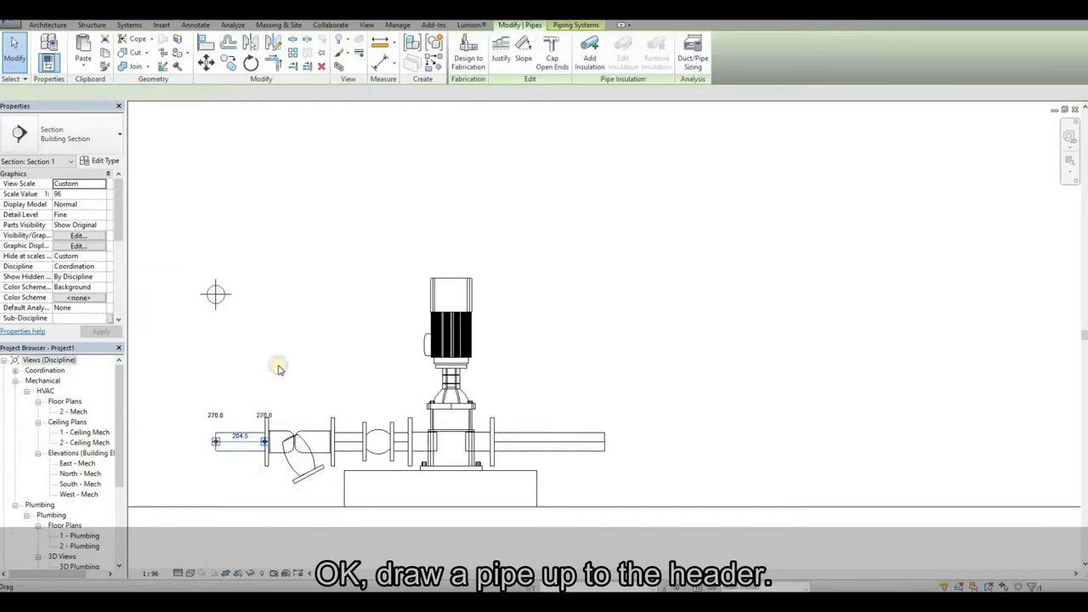
{"action": "right_click", "coordinate": [214, 442]}
{"action": "left_click", "coordinate": [255, 186]}
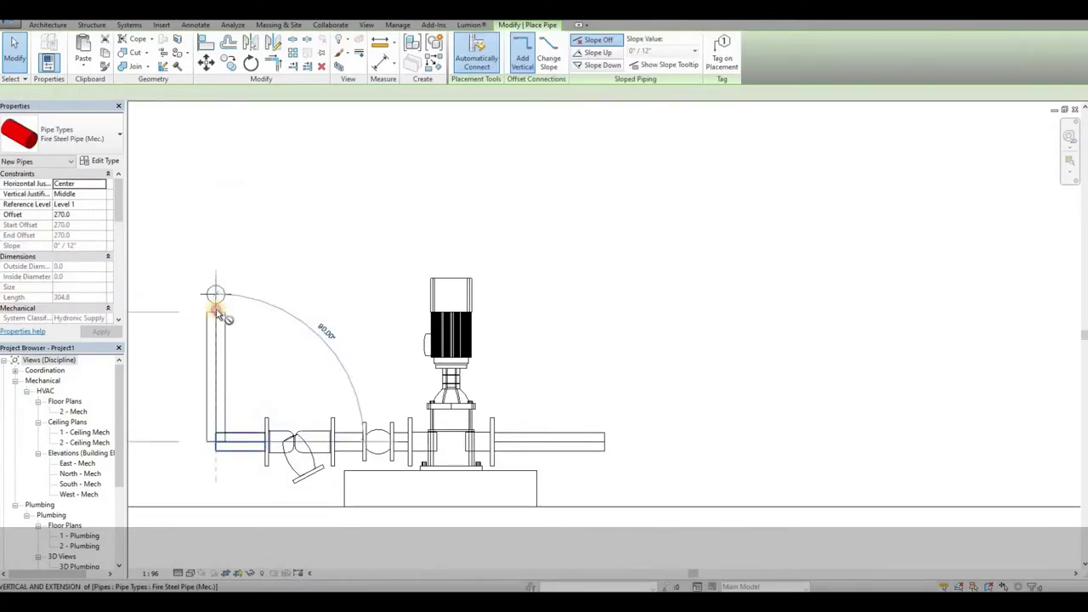
{"action": "left_click", "coordinate": [216, 312]}
{"action": "key", "text": "Escape"}
{"action": "key", "text": "Escape"}
{"action": "scroll", "coordinate": [223, 350], "scroll_direction": "down", "scroll_amount": 3}
{"action": "scroll", "coordinate": [161, 364], "scroll_direction": "up", "scroll_amount": 2}
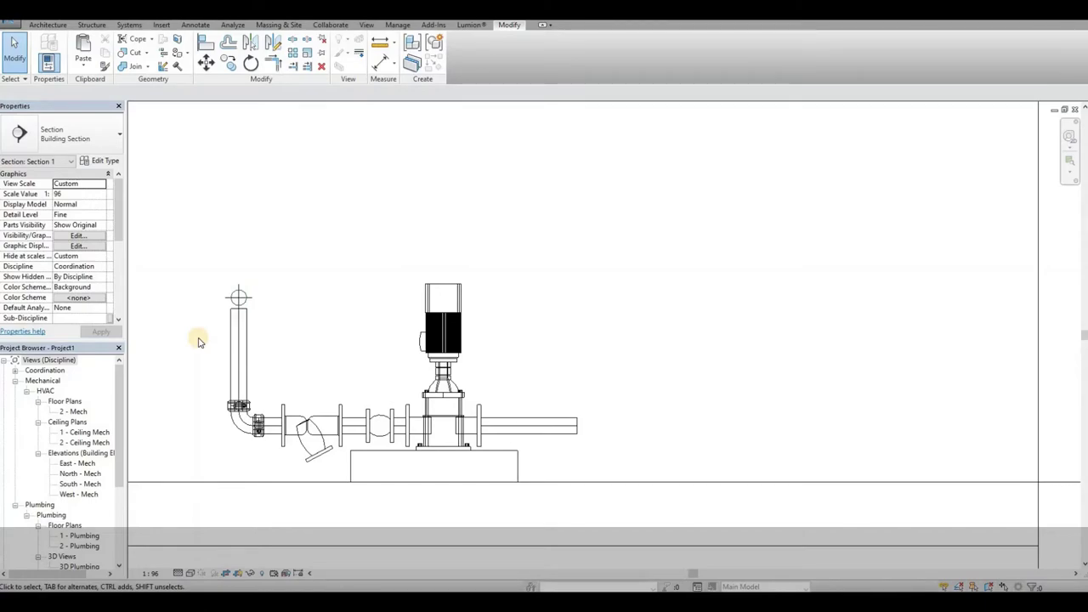
- Insert a Gate Valve -65mm -(LEDE) midway along the new vertical pipe below the header
{"action": "key", "text": "p"}
{"action": "key", "text": "a"}
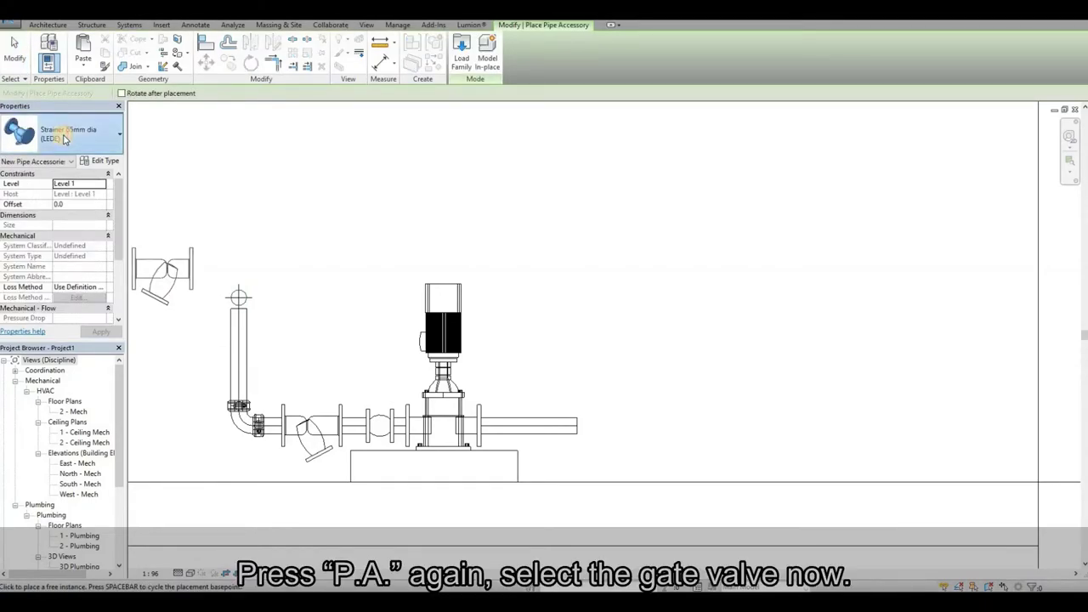
{"action": "left_click", "coordinate": [68, 135]}
{"action": "type", "text": "gate"}
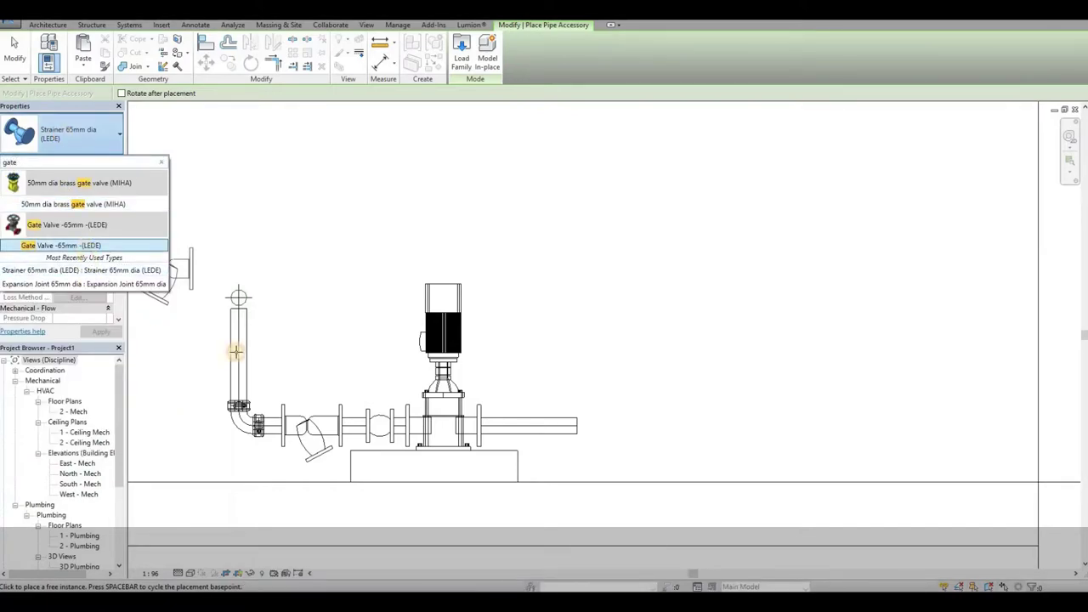
{"action": "left_click", "coordinate": [60, 245]}
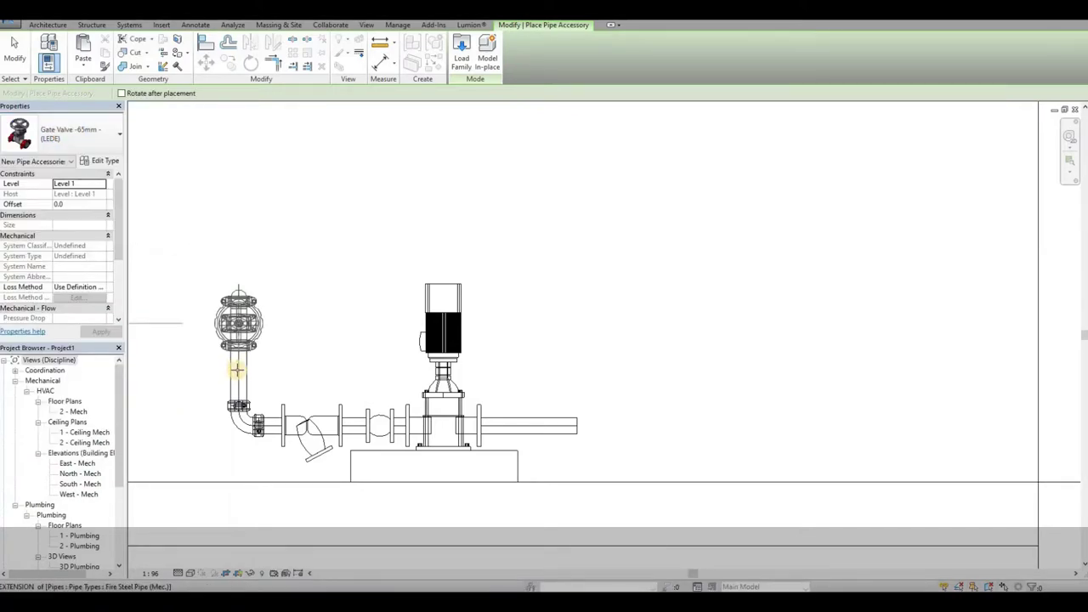
{"action": "left_click", "coordinate": [241, 355]}
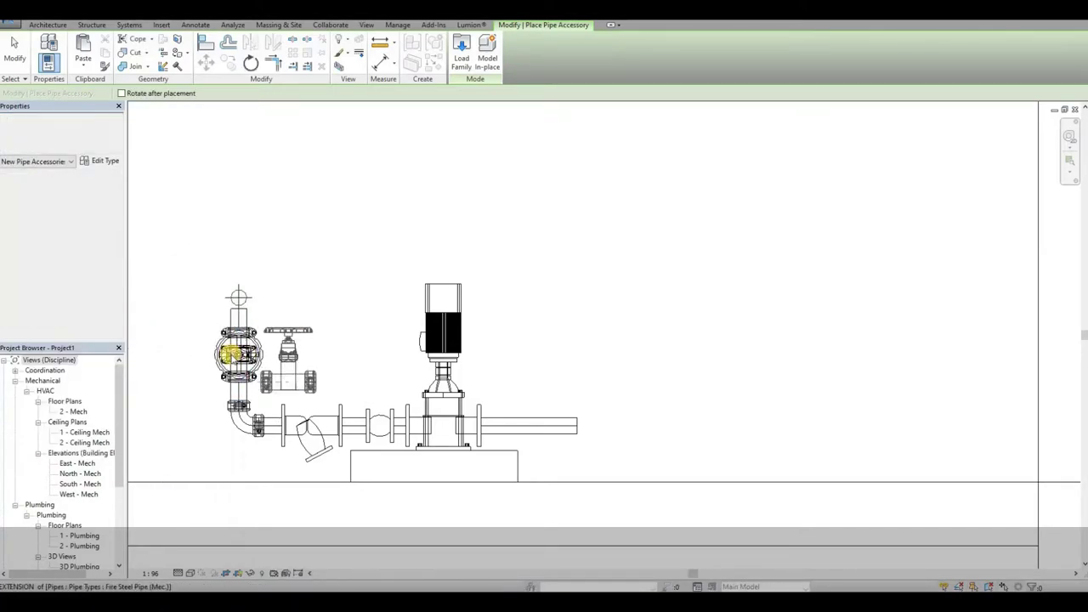
{"action": "key", "text": "Escape"}
{"action": "key", "text": "Escape"}
- Select the pump's discharge pipe end and view the finished example's pump piping in 3D for reference
{"action": "left_click", "coordinate": [575, 428]}
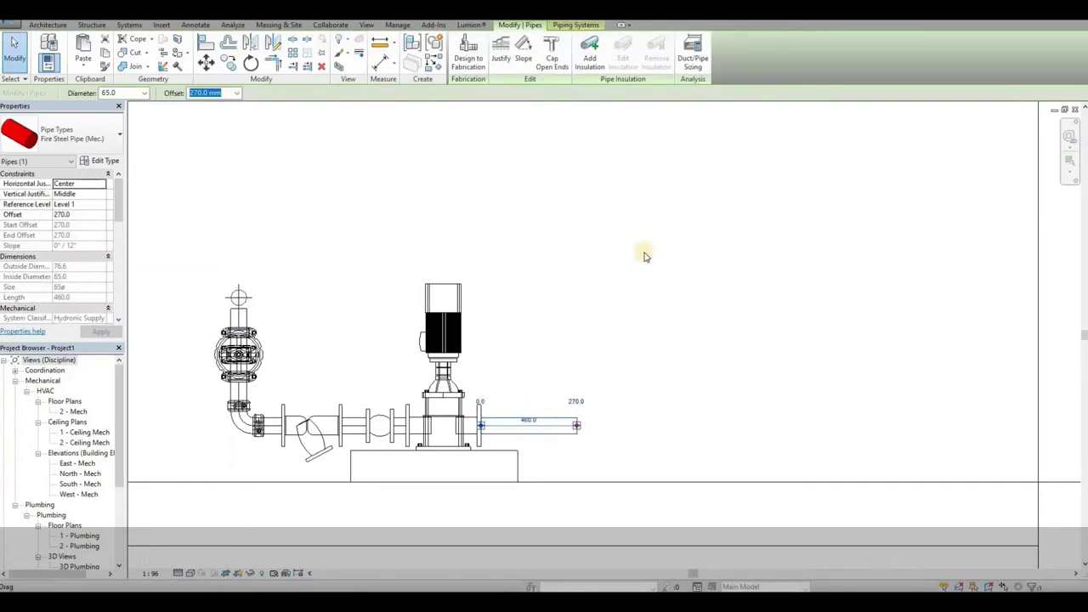
{"action": "right_click", "coordinate": [575, 429]}
{"action": "left_click", "coordinate": [337, 237]}
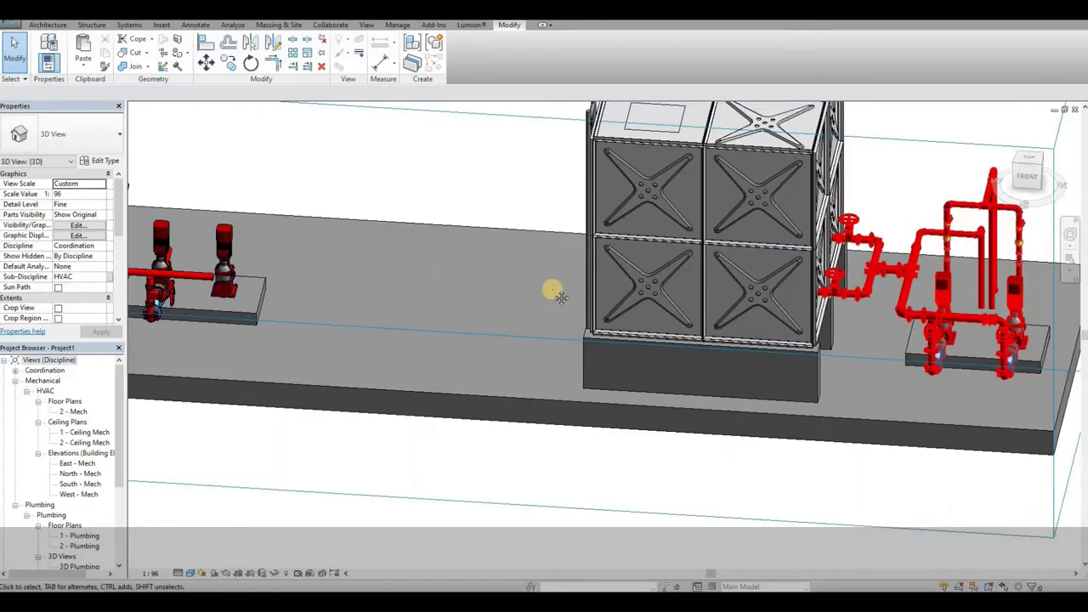
- Check the finished example's discharge riser and set the new pump's discharge pipe diameter to 50 mm
{"action": "middle_click_drag", "start_coordinate": [553, 287], "coordinate": [776, 414], "text": "shift"}
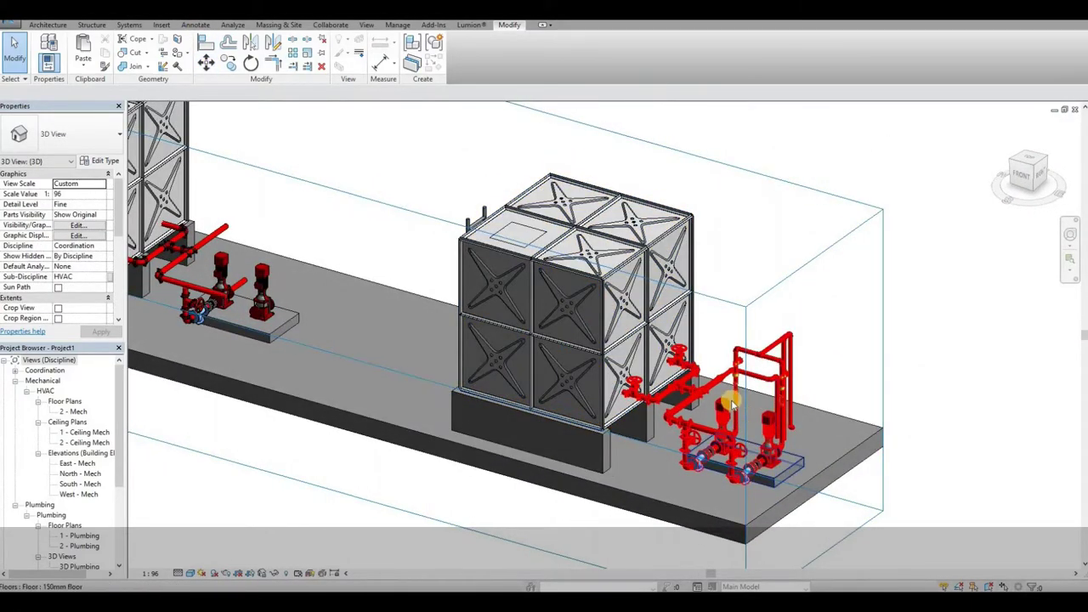
{"action": "scroll", "coordinate": [753, 429], "scroll_direction": "up", "scroll_amount": 1}
{"action": "left_click", "coordinate": [733, 406]}
{"action": "scroll", "coordinate": [738, 409], "scroll_direction": "down", "scroll_amount": 3}
{"action": "left_click", "coordinate": [267, 292]}
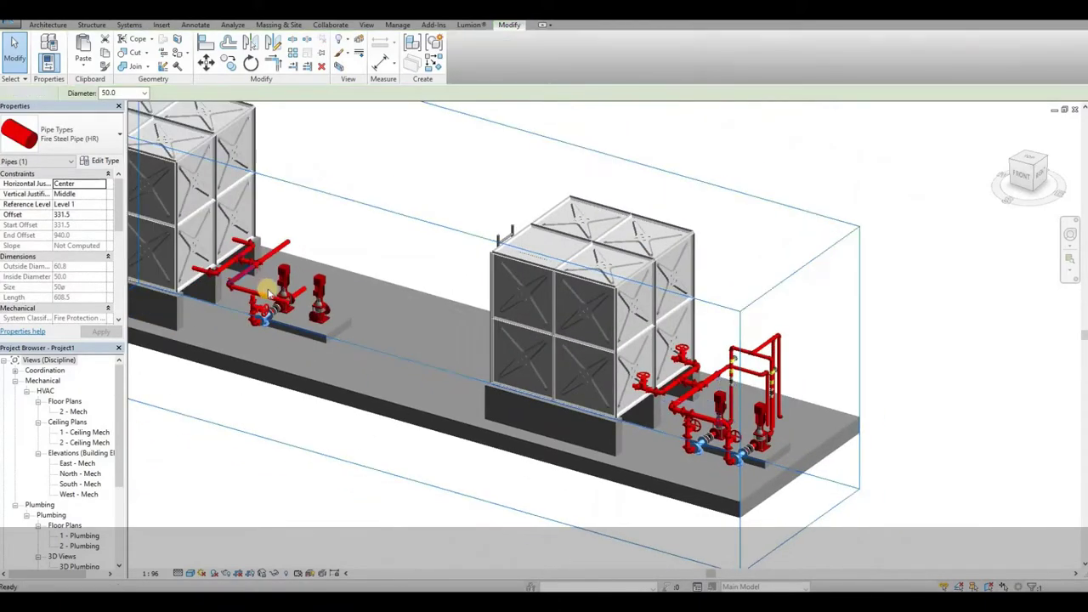
{"action": "scroll", "coordinate": [274, 293], "scroll_direction": "up", "scroll_amount": 3}
{"action": "left_click", "coordinate": [322, 292]}
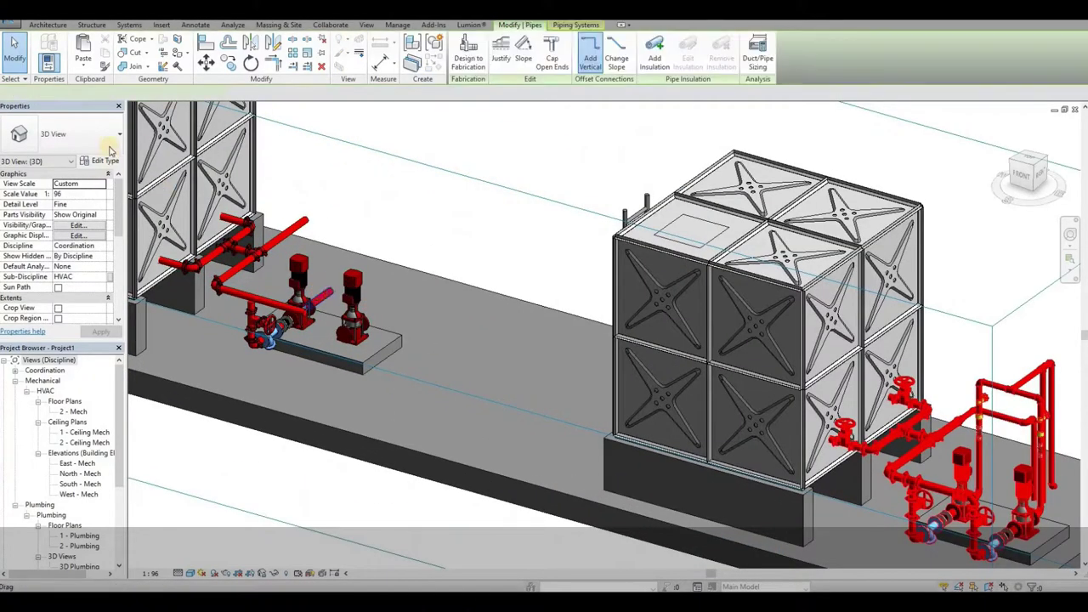
{"action": "left_click", "coordinate": [145, 92]}
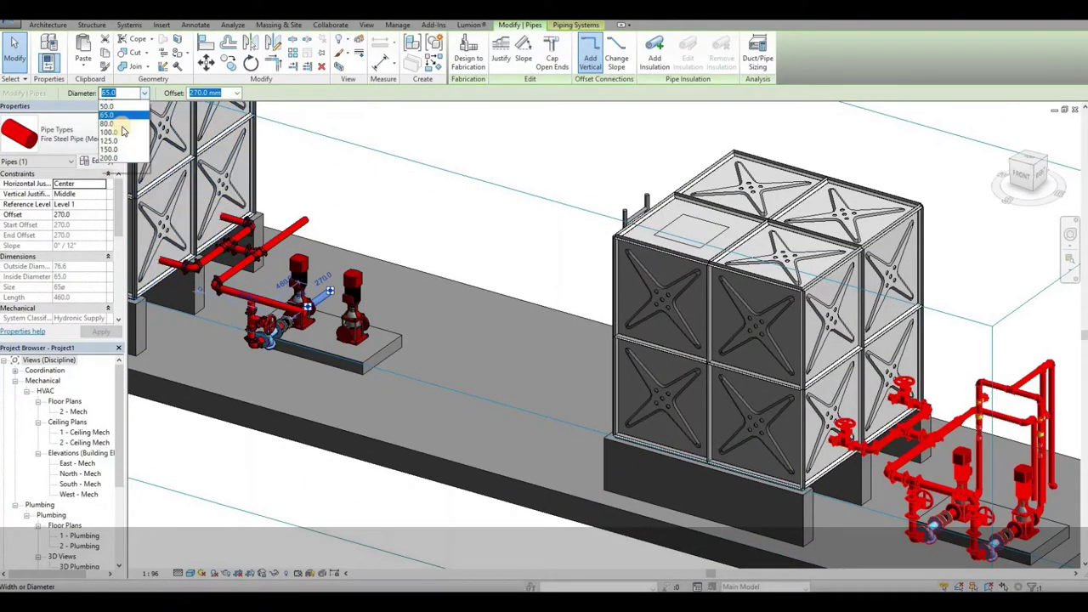
{"action": "key", "text": "Return"}
{"action": "left_click", "coordinate": [407, 227]}
- Draw a vertical 50 mm Fire Steel Pipe (Mec.) upward from the free end of the pump's discharge pipe
{"action": "scroll", "coordinate": [340, 314], "scroll_direction": "up", "scroll_amount": 5}
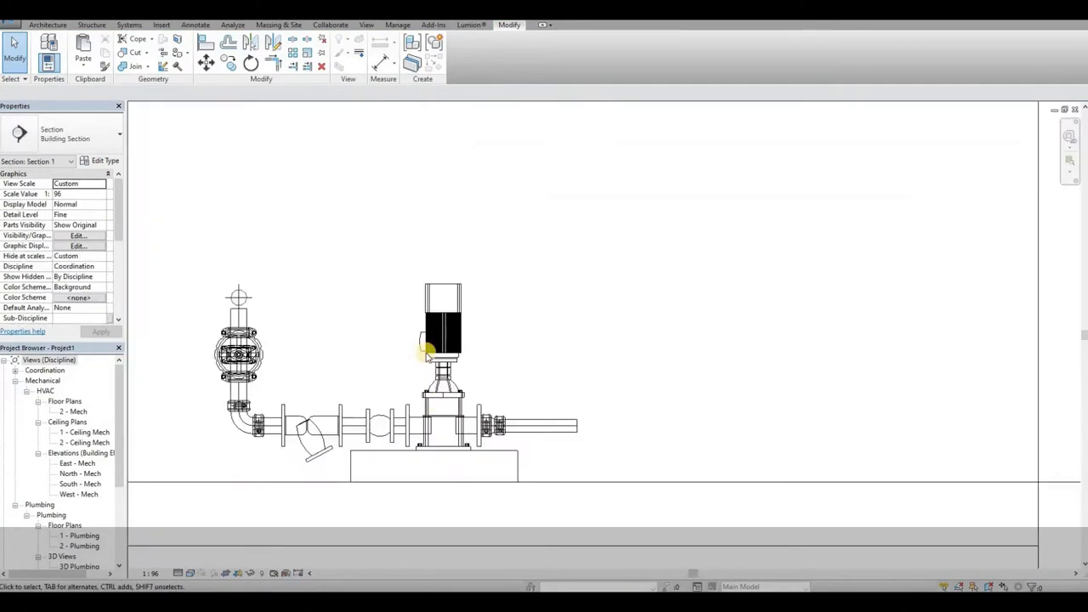
{"action": "left_click_drag", "start_coordinate": [504, 426], "coordinate": [576, 425]}
{"action": "right_click", "coordinate": [577, 425]}
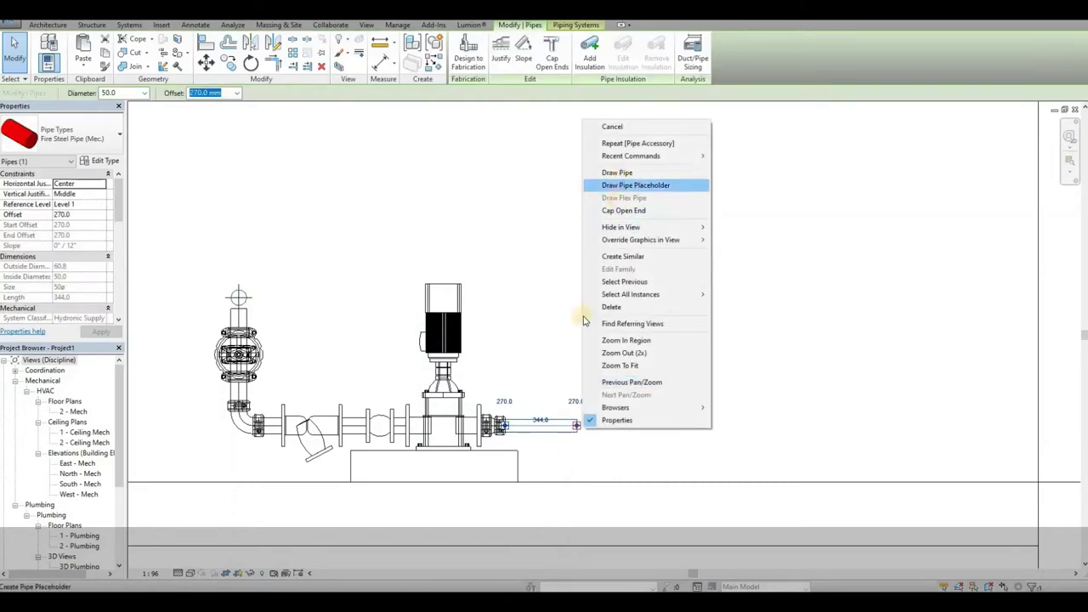
{"action": "left_click", "coordinate": [621, 174]}
{"action": "scroll", "coordinate": [577, 308], "scroll_direction": "up", "scroll_amount": 1}
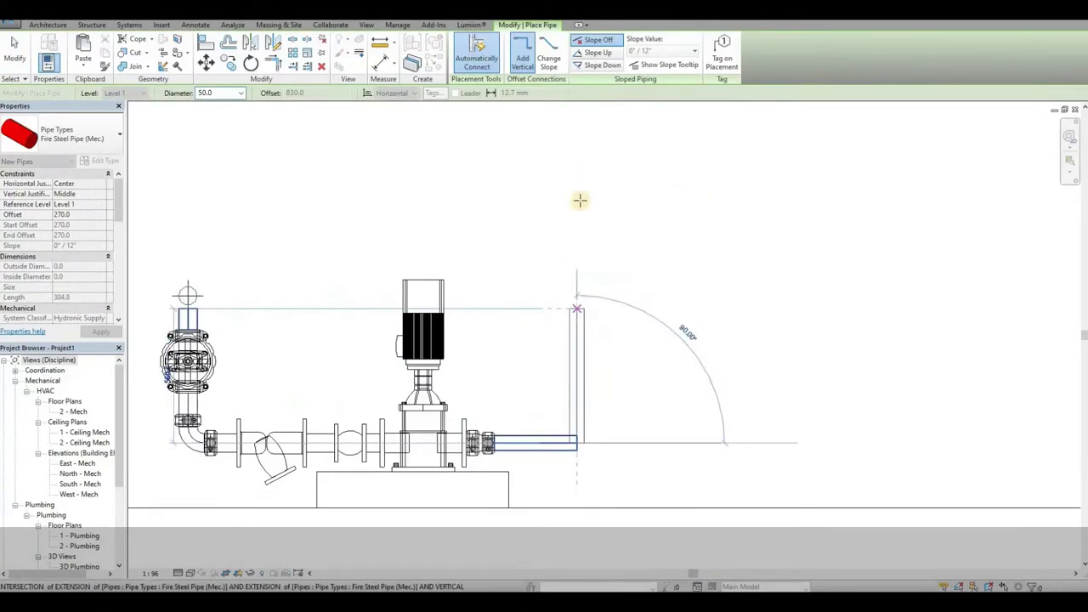
{"action": "left_click", "coordinate": [573, 157]}
{"action": "key", "text": "Escape"}
{"action": "key", "text": "Escape"}
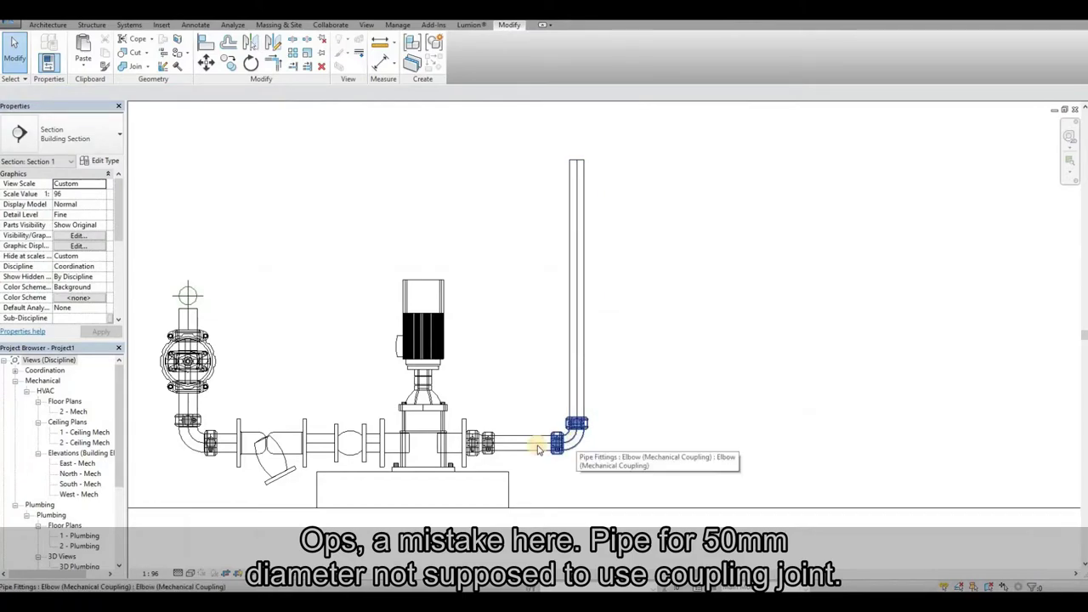
- Delete the pump's discharge piping with mechanical couplings: reducer, horizontal pipe, elbow and vertical pipe
{"action": "left_click", "coordinate": [482, 444], "text": "ctrl"}
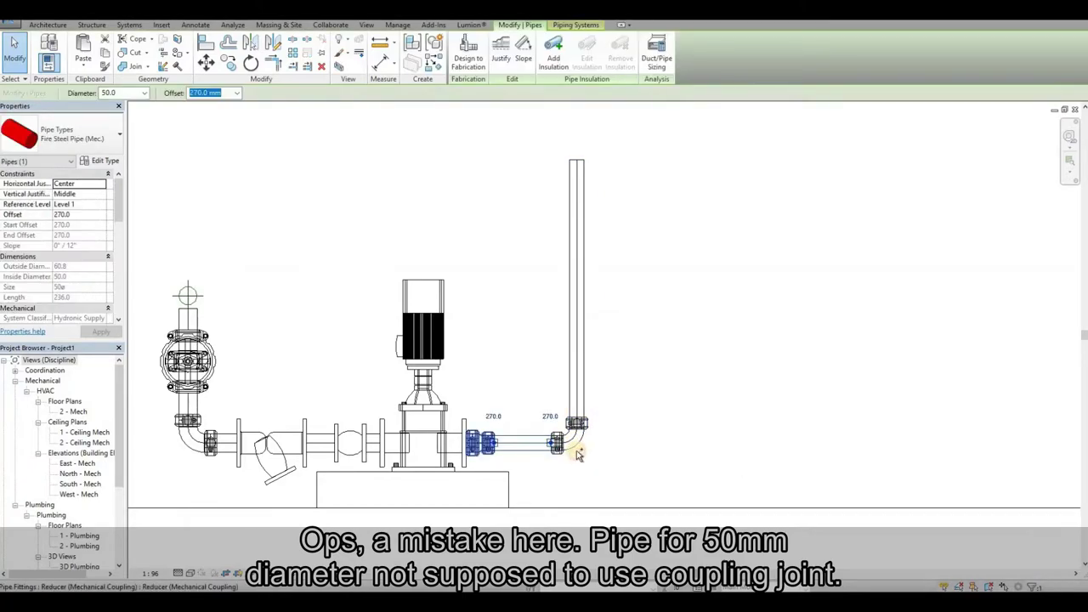
{"action": "left_click", "coordinate": [578, 448], "text": "ctrl"}
{"action": "left_click", "coordinate": [583, 343], "text": "ctrl"}
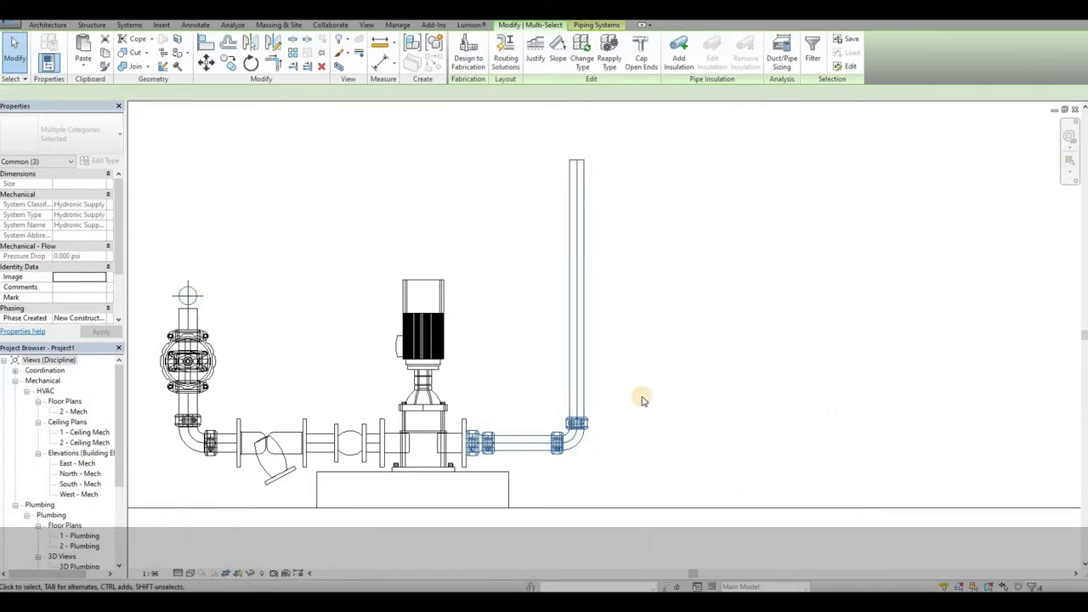
{"action": "key", "text": "Delete"}
- Draw a 65 mm Fire Steel Pipe Grove Joint run horizontally from the pump's outlet and vertically up to an offset of about 1510 mm
{"action": "left_click", "coordinate": [464, 440]}
{"action": "right_click", "coordinate": [466, 442]}
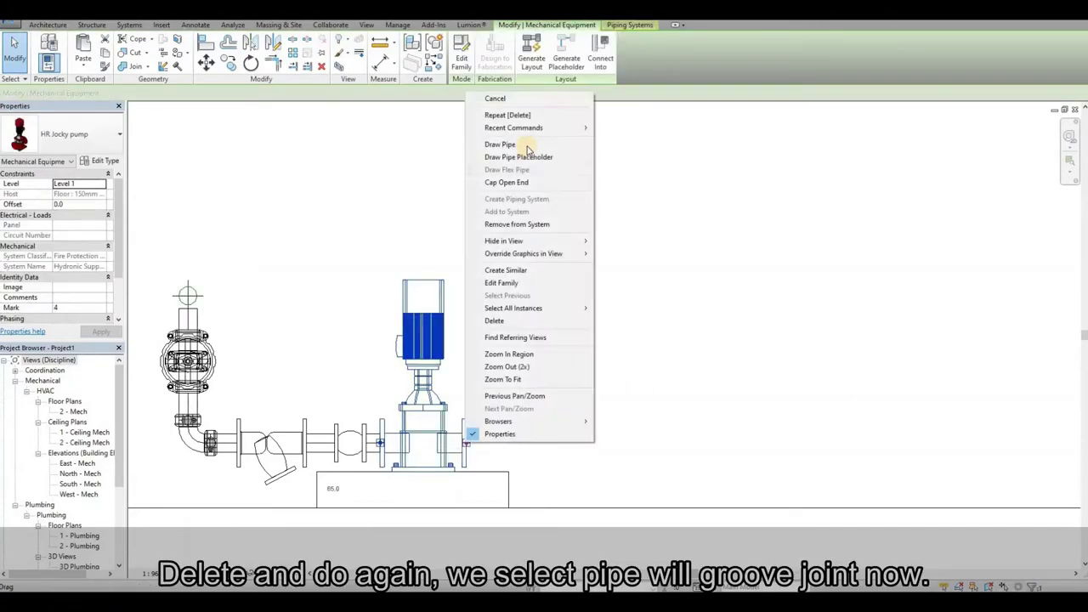
{"action": "left_click", "coordinate": [500, 144]}
{"action": "left_click", "coordinate": [69, 135]}
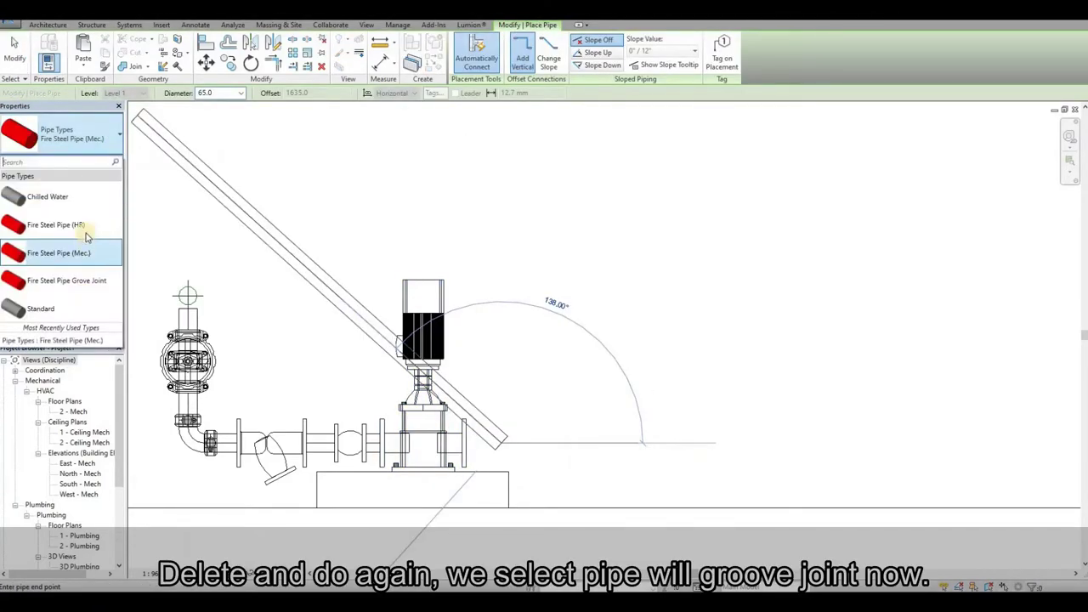
{"action": "left_click", "coordinate": [85, 281]}
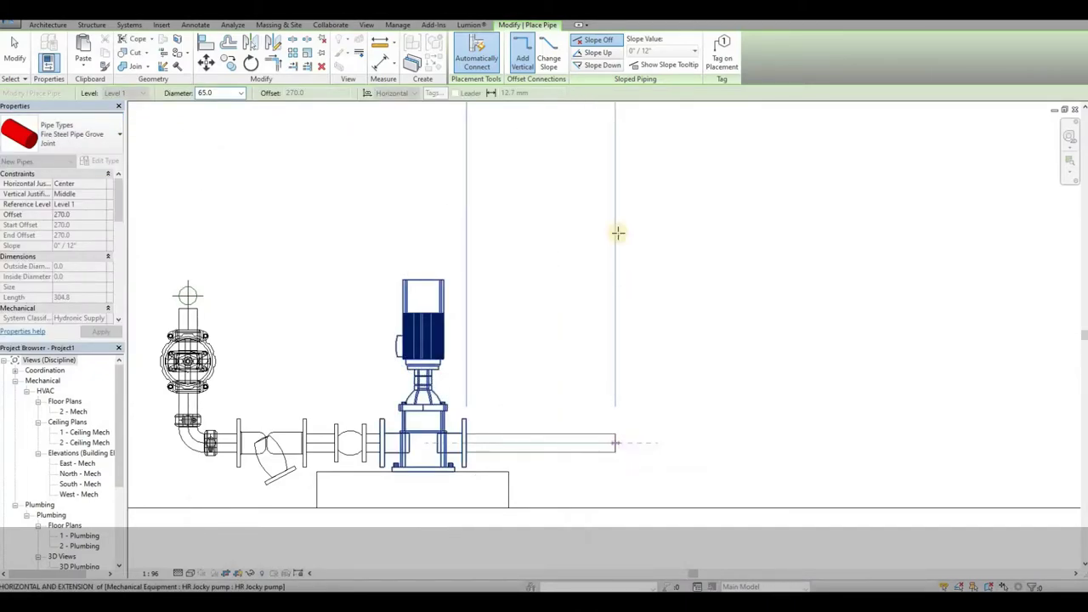
{"action": "left_click", "coordinate": [619, 232]}
{"action": "left_click", "coordinate": [615, 147]}
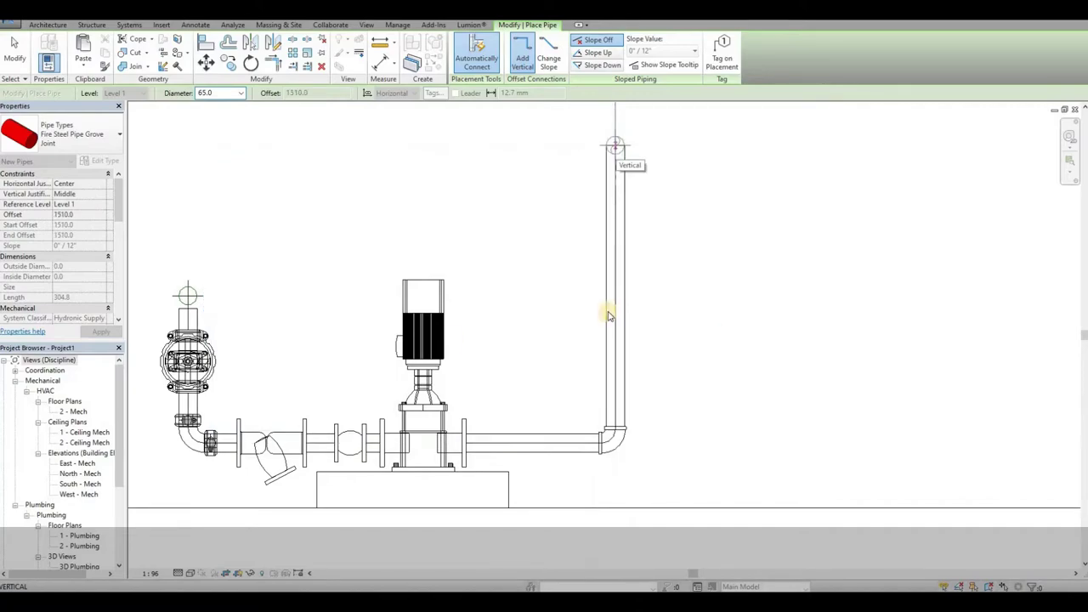
{"action": "key", "text": "Escape"}
{"action": "key", "text": "Escape"}
- Set the diameter of the new discharge run, including both pipes and the elbow, to 50 mm
{"action": "scroll", "coordinate": [451, 337], "scroll_direction": "down", "scroll_amount": 4}
{"action": "scroll", "coordinate": [542, 307], "scroll_direction": "up", "scroll_amount": 3}
{"action": "left_click", "coordinate": [540, 307]}
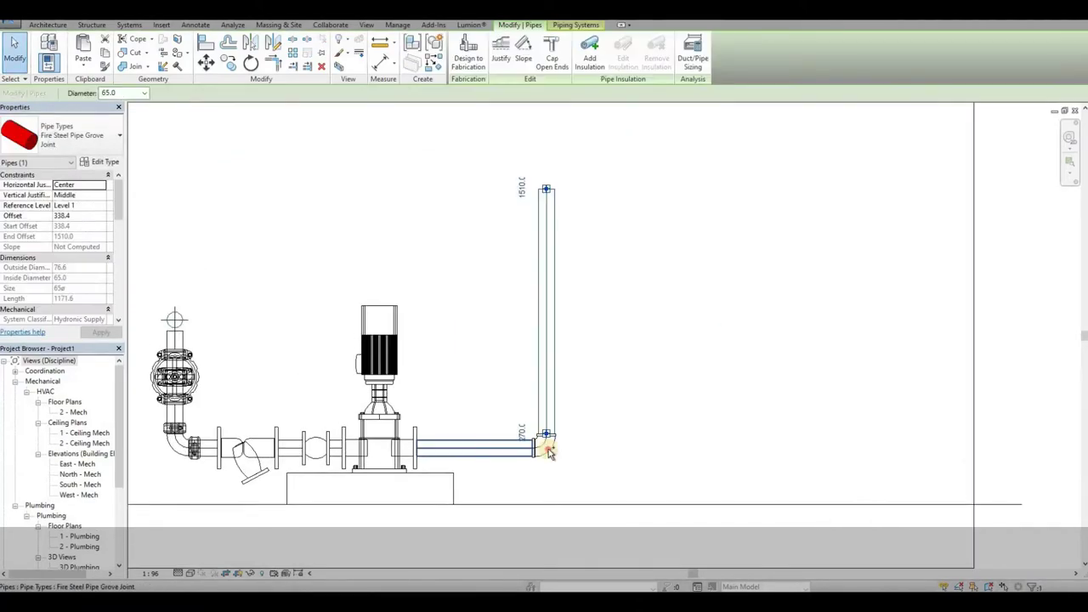
{"action": "left_click", "coordinate": [546, 448]}
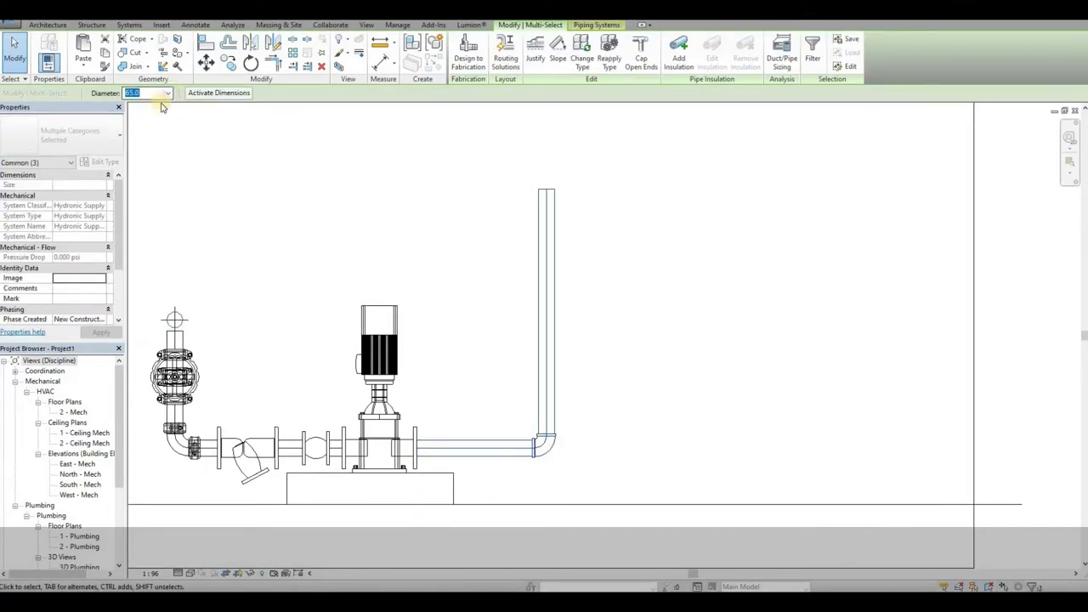
{"action": "left_click", "coordinate": [168, 93]}
{"action": "left_click", "coordinate": [146, 139]}
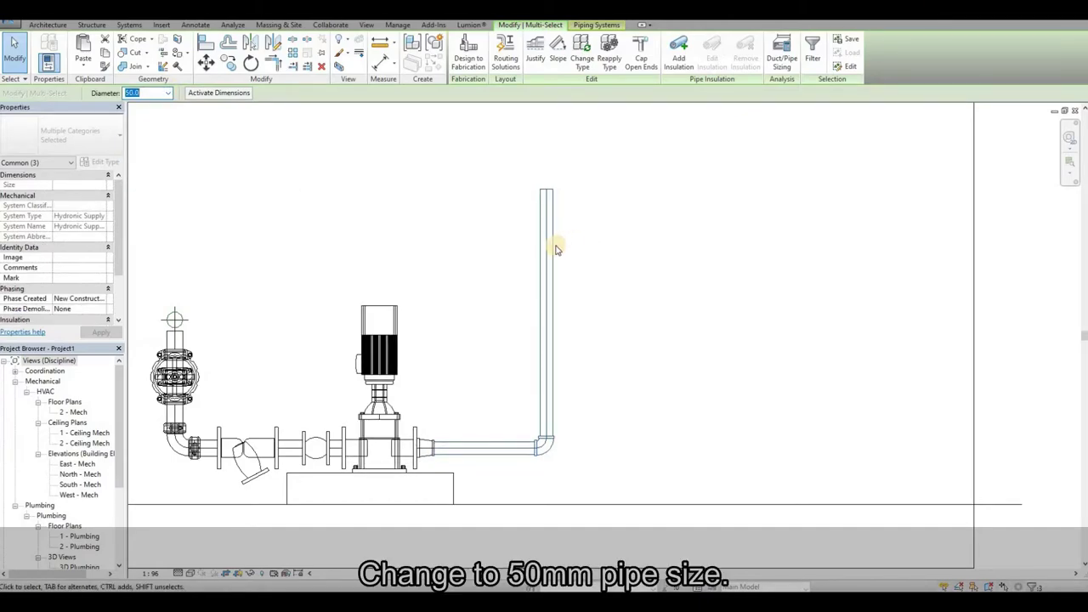
{"action": "key", "text": "Escape"}
- Insert a 50mm dia brass gate valve (MIHA) near the upper end of the vertical discharge pipe
{"action": "key", "text": "p"}
{"action": "key", "text": "a"}
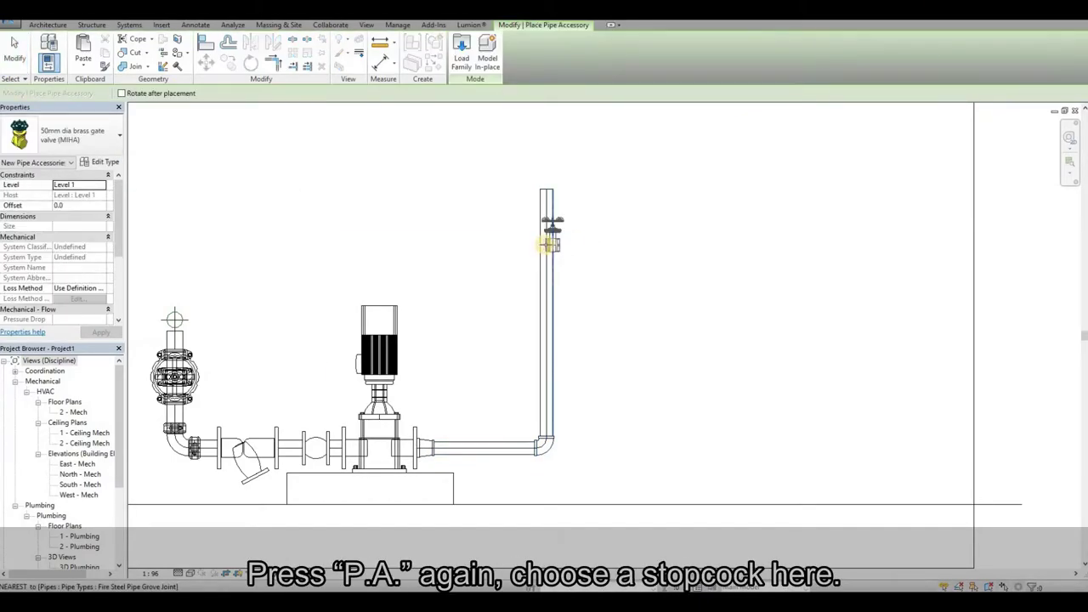
{"action": "left_click", "coordinate": [585, 253]}
{"action": "key", "text": "Escape"}
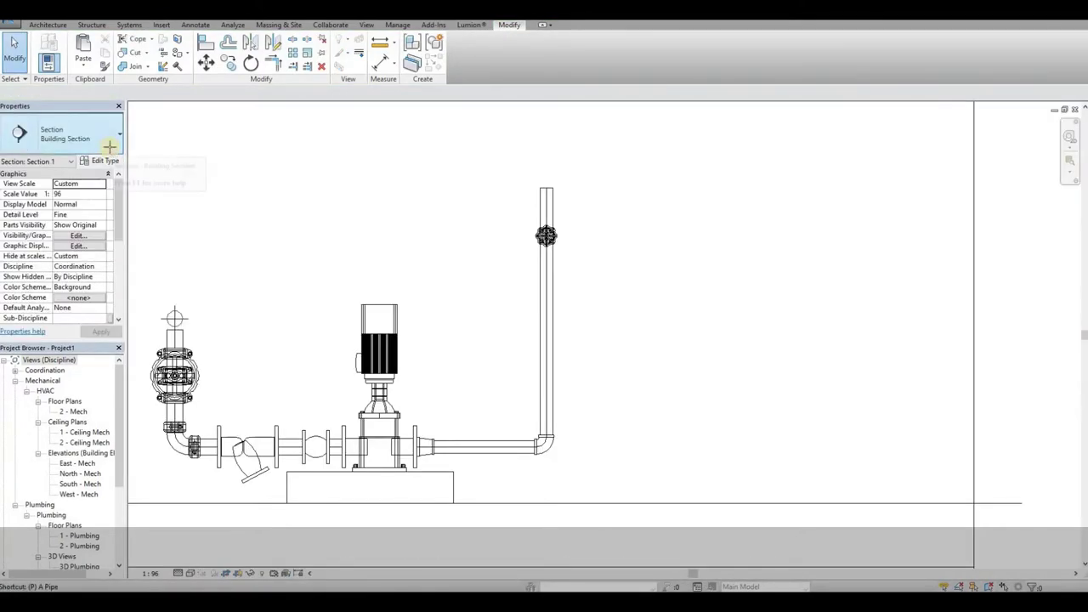
- Insert a 50mm dia brass check valve (MIHA) into the vertical discharge pipe below the gate valve, about 1000 mm above Level 1
{"action": "key", "text": "a"}
{"action": "left_click", "coordinate": [77, 134]}
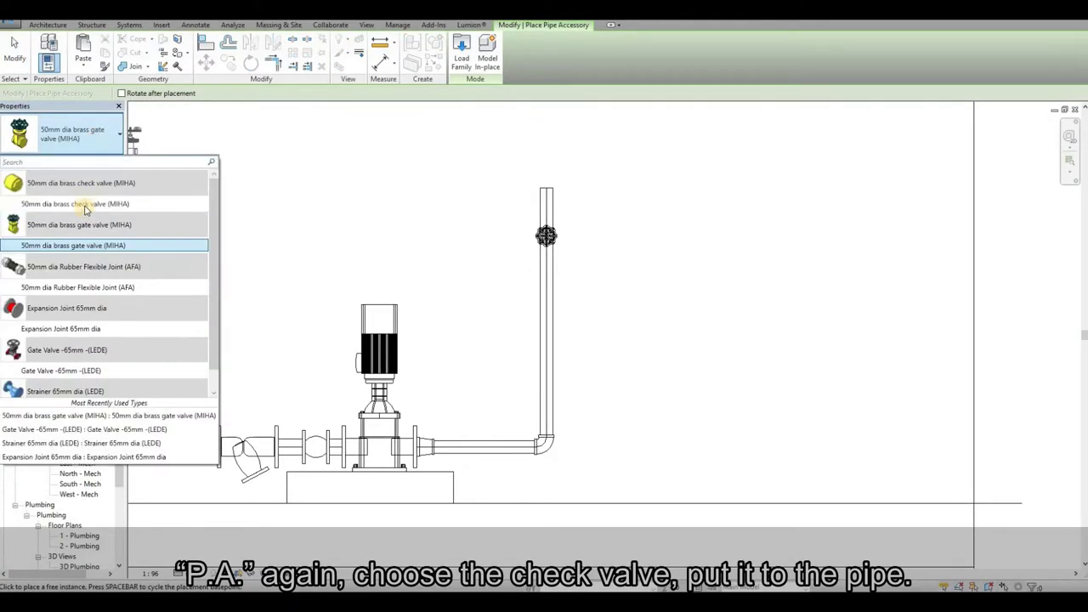
{"action": "left_click", "coordinate": [85, 205]}
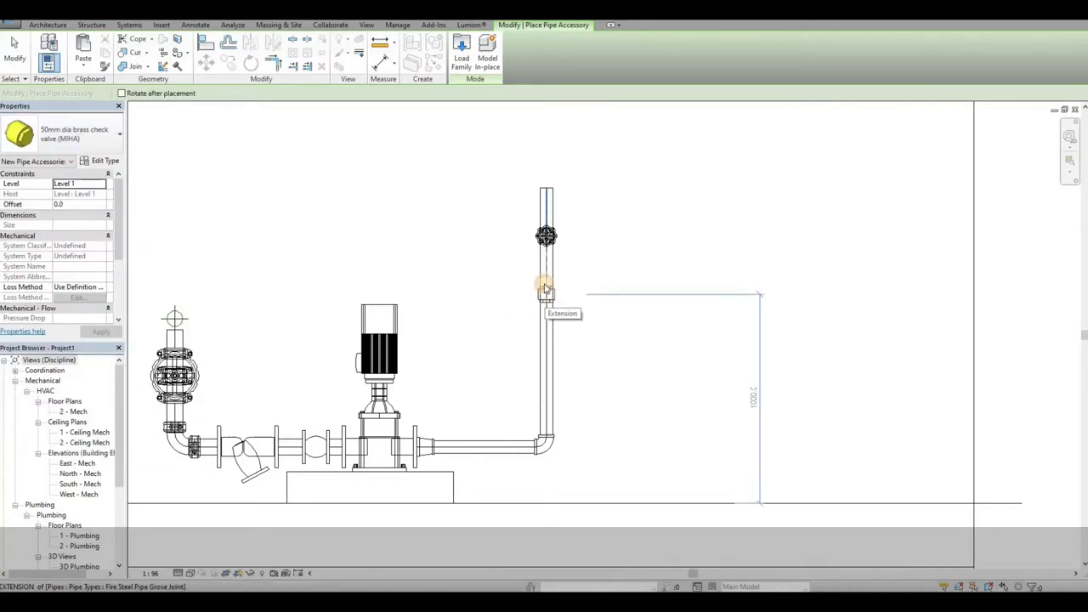
{"action": "left_click", "coordinate": [545, 289]}
{"action": "key", "text": "Escape"}
{"action": "key", "text": "Escape"}
{"action": "scroll", "coordinate": [566, 292], "scroll_direction": "down", "scroll_amount": 3}
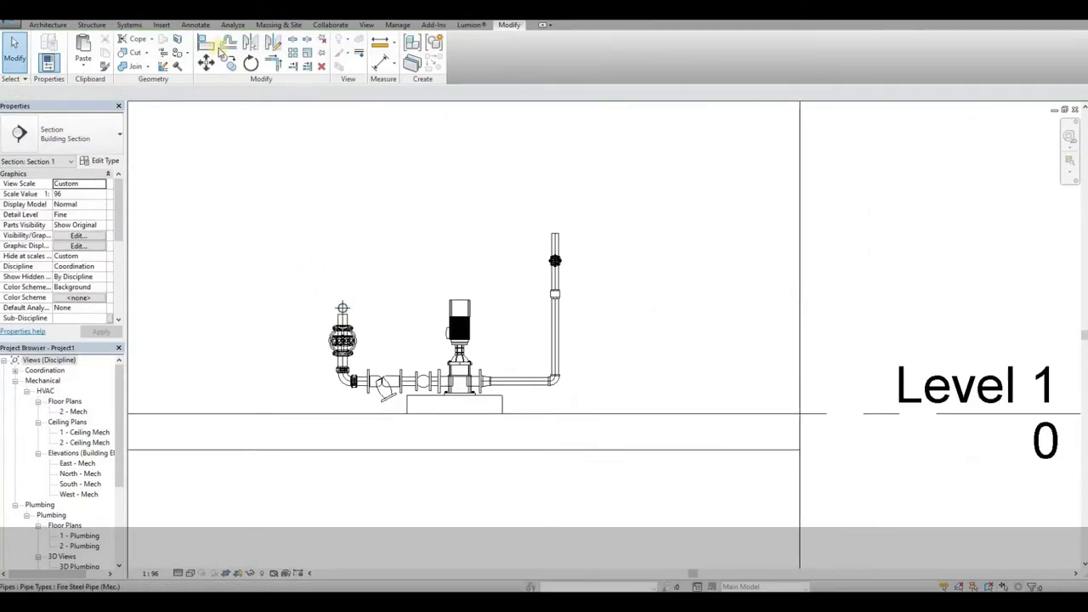
- Review the first pump's piping in 3D and move the section line in the floor plan past the second pump
{"action": "key", "text": "ctrl+Tab"}
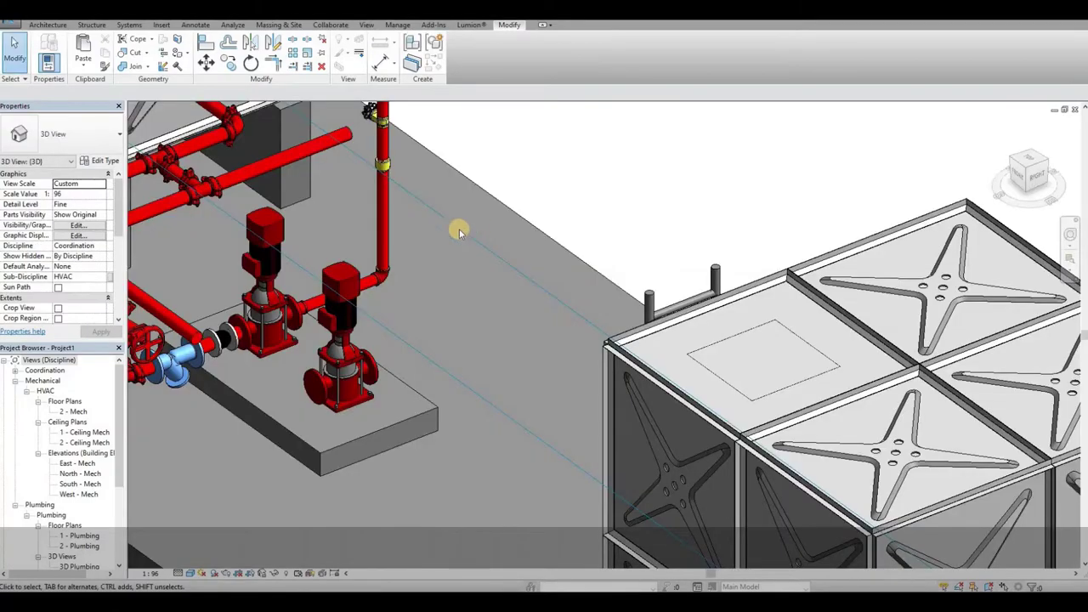
{"action": "scroll", "coordinate": [493, 239], "scroll_direction": "down", "scroll_amount": 3}
{"action": "middle_click_drag", "start_coordinate": [493, 240], "coordinate": [383, 241], "text": "shift"}
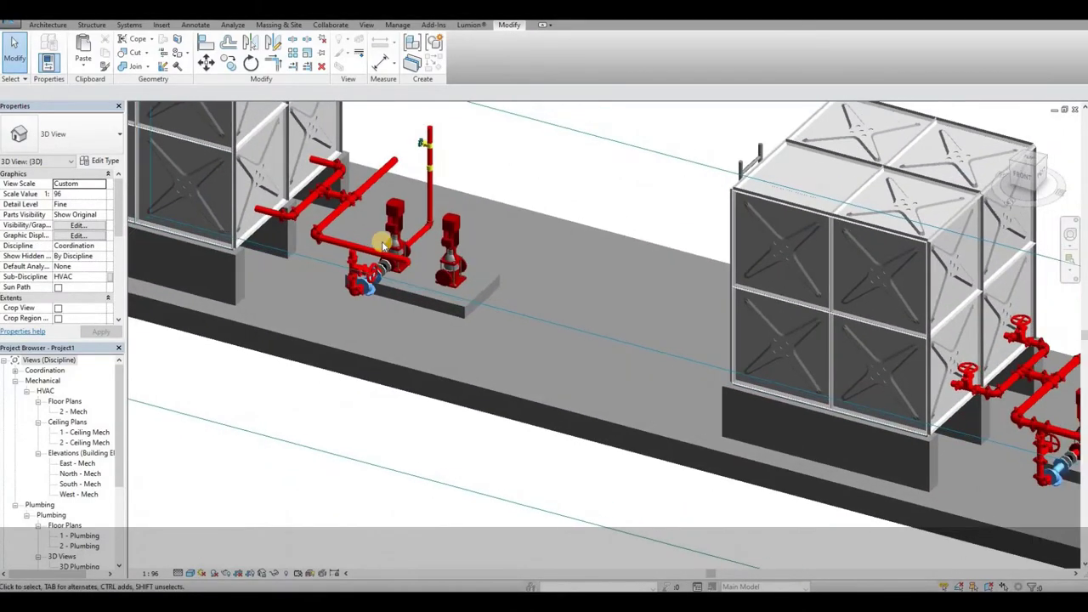
{"action": "scroll", "coordinate": [383, 240], "scroll_direction": "up", "scroll_amount": 2}
{"action": "key", "text": "ctrl+Tab"}
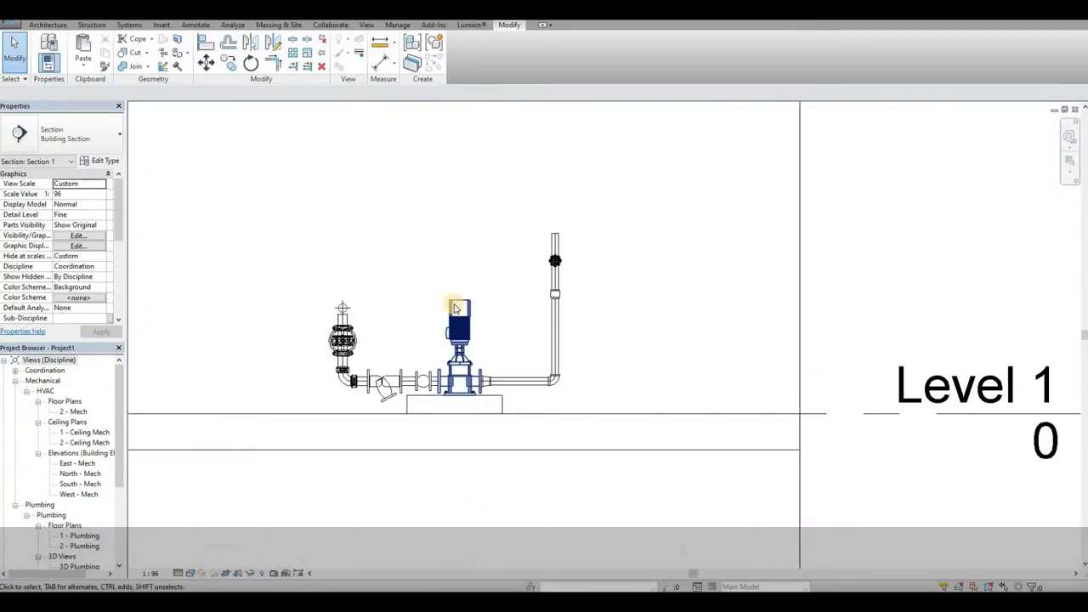
{"action": "key", "text": "ctrl+Tab"}
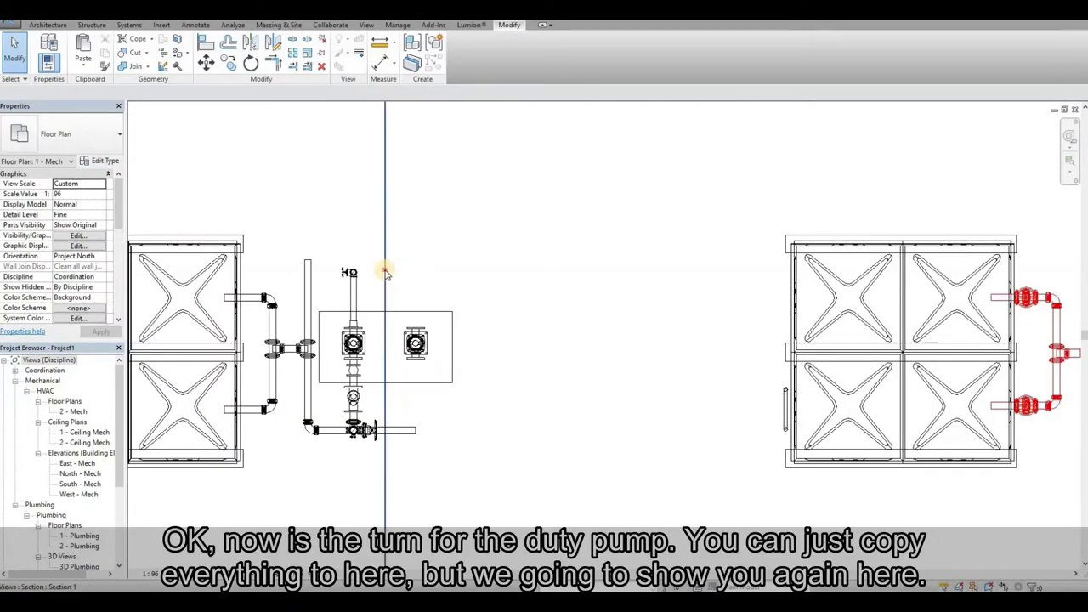
{"action": "left_click", "coordinate": [385, 272]}
{"action": "left_click_drag", "start_coordinate": [385, 272], "coordinate": [440, 272]}
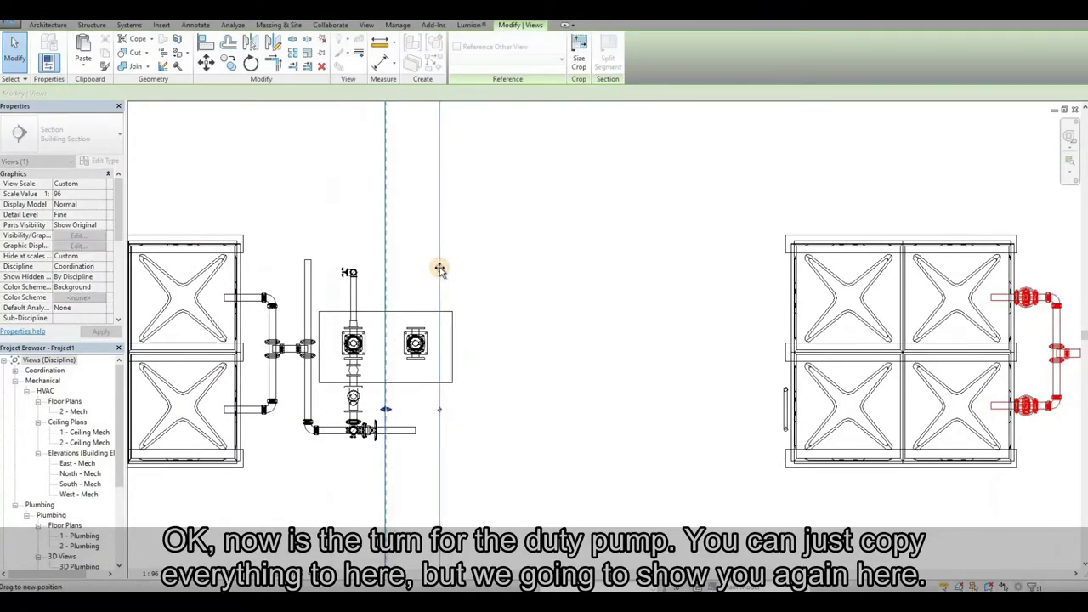
- Open the section view from its relocated section line beside the second pump
{"action": "right_click", "coordinate": [440, 269]}
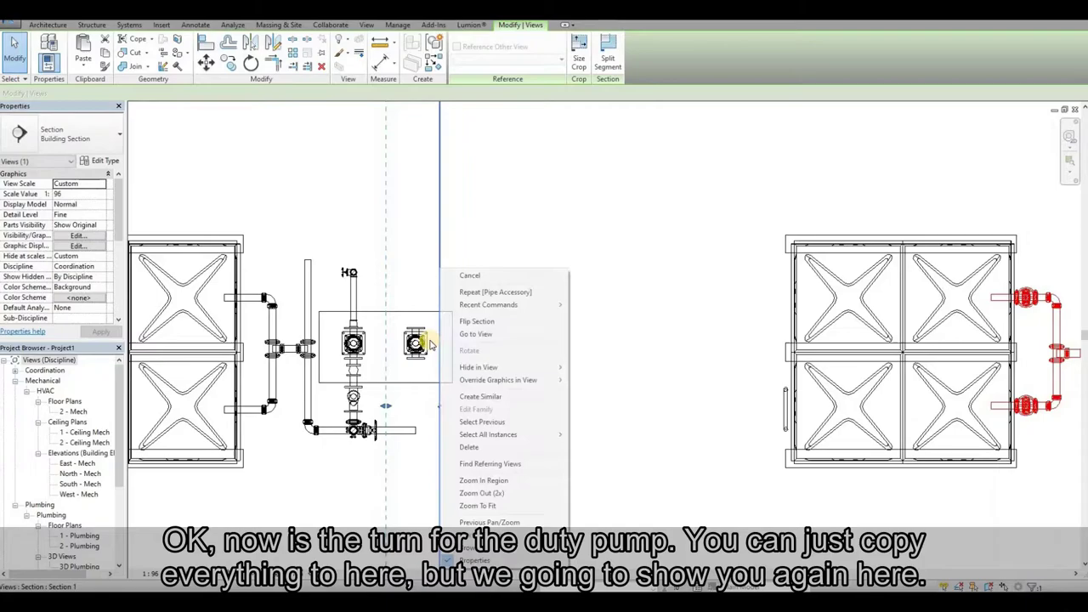
{"action": "left_click", "coordinate": [385, 407]}
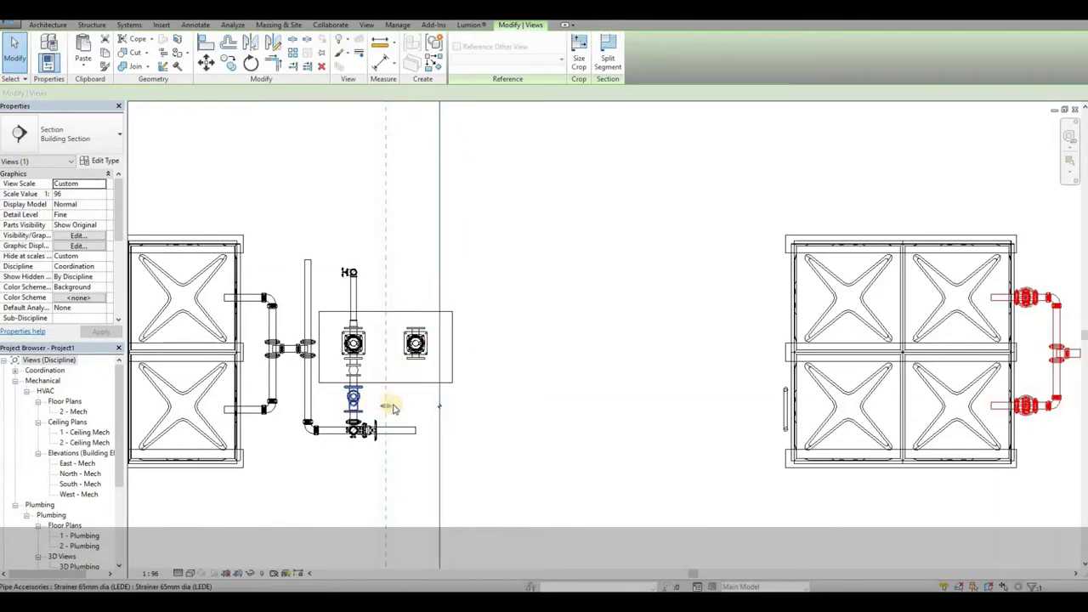
{"action": "left_click", "coordinate": [427, 388]}
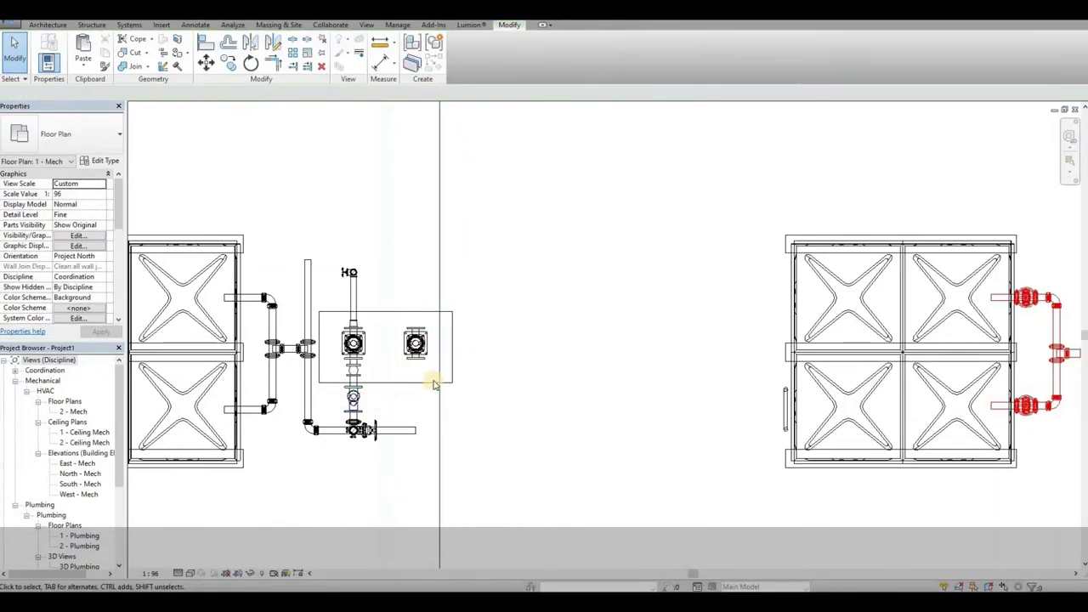
{"action": "left_click", "coordinate": [442, 426]}
{"action": "right_click", "coordinate": [444, 121]}
{"action": "left_click", "coordinate": [489, 187]}
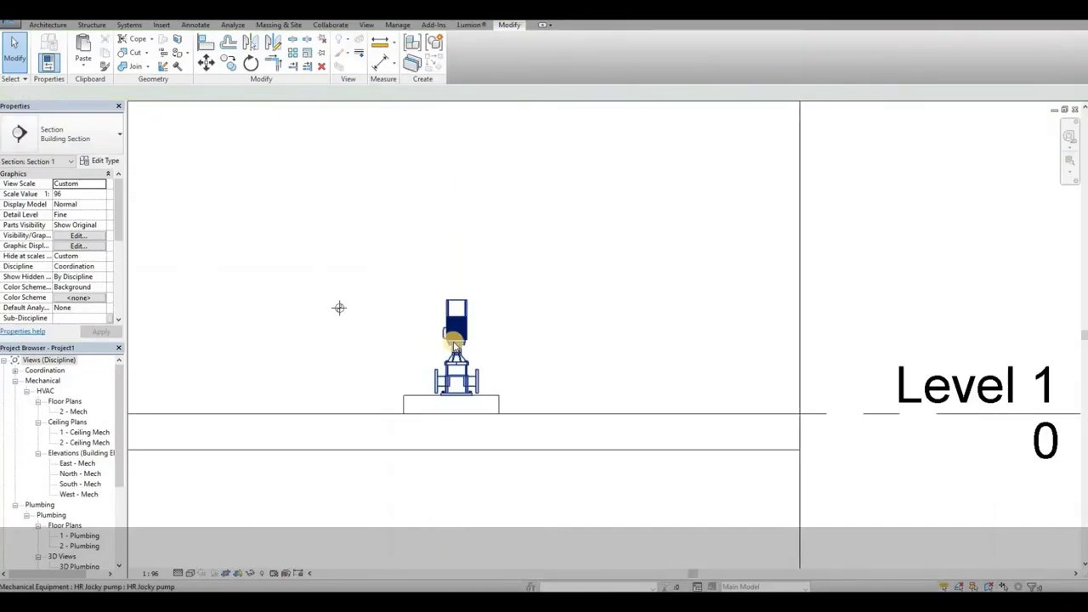
{"action": "scroll", "coordinate": [451, 353], "scroll_direction": "down", "scroll_amount": 2}
{"action": "scroll", "coordinate": [438, 366], "scroll_direction": "up", "scroll_amount": 3}
{"action": "left_click", "coordinate": [438, 371]}
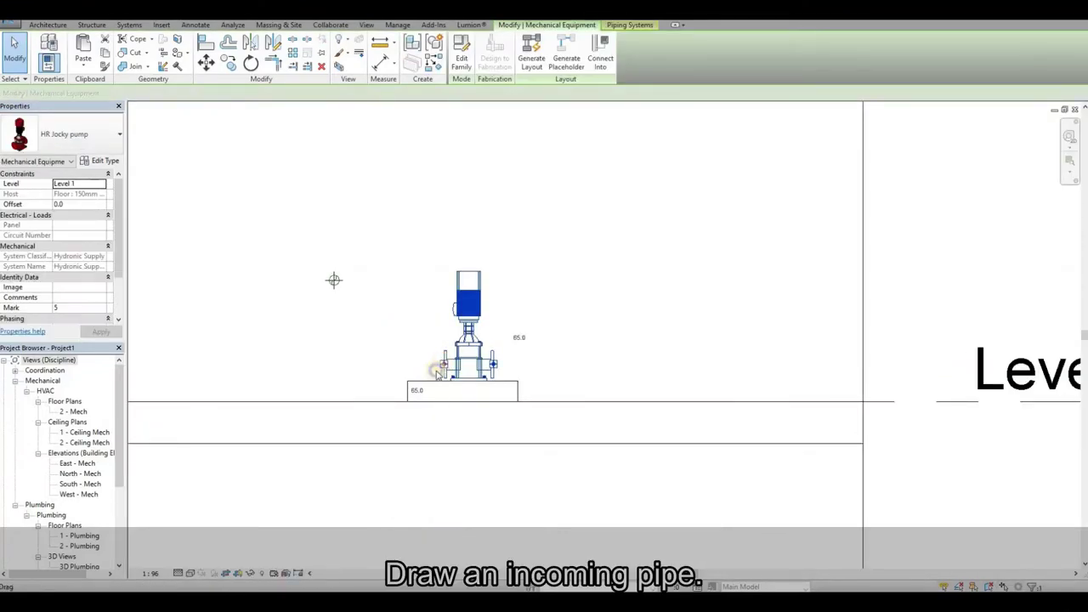
{"action": "right_click", "coordinate": [439, 370]}
{"action": "left_click", "coordinate": [515, 77]}
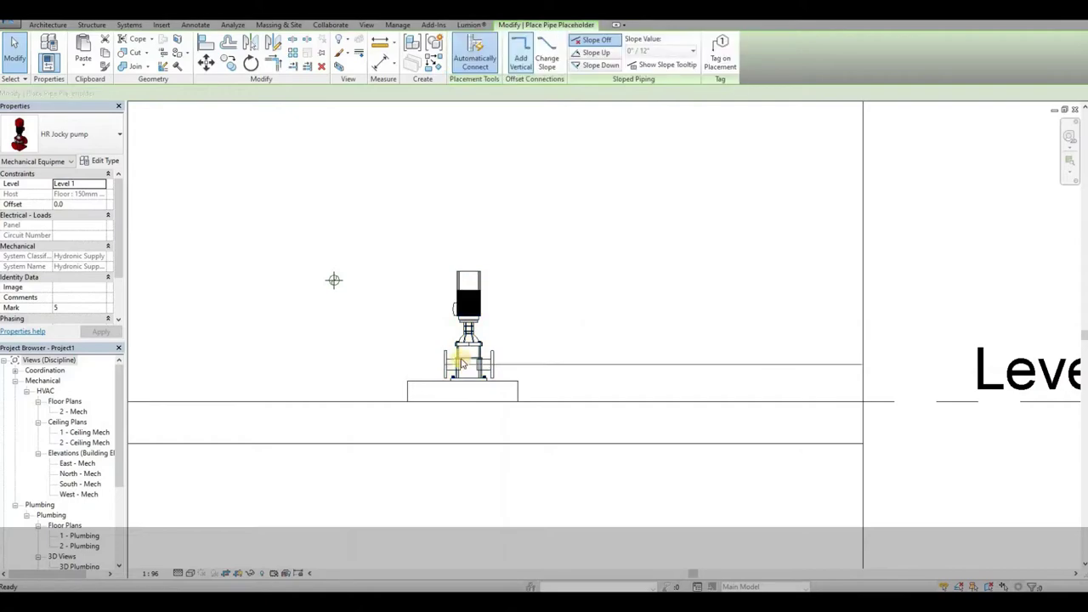
{"action": "left_click", "coordinate": [443, 366]}
- Draw a 65 mm Fire Steel Pipe (Mec.) suction pipe from the second pump's inlet, running horizontally and then vertically up to the header pipe
{"action": "left_click", "coordinate": [443, 366]}
{"action": "right_click", "coordinate": [443, 366]}
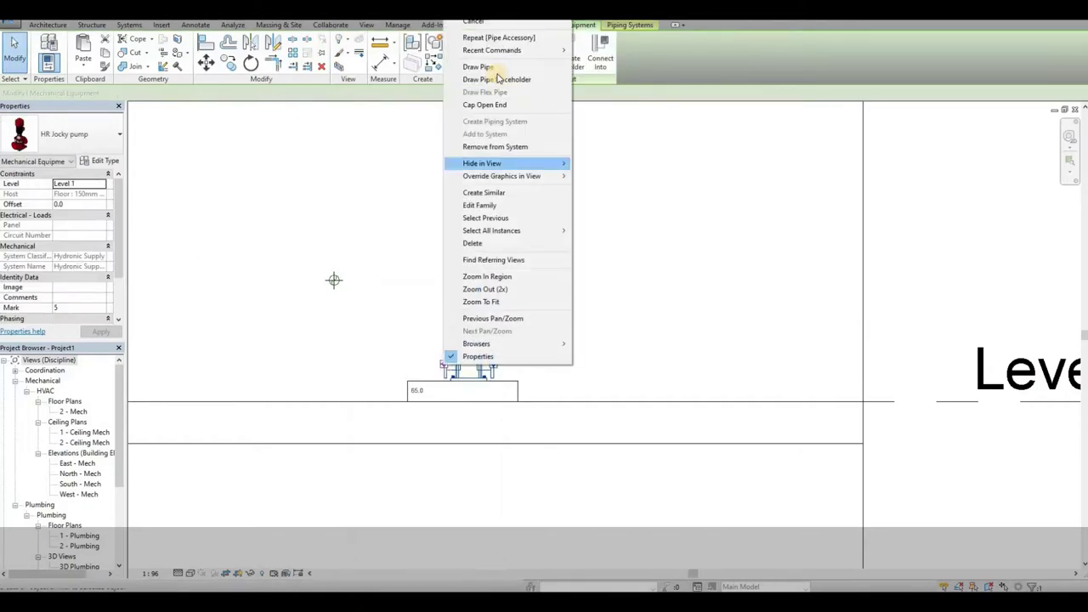
{"action": "left_click", "coordinate": [500, 68]}
{"action": "key", "text": "p"}
{"action": "key", "text": "i"}
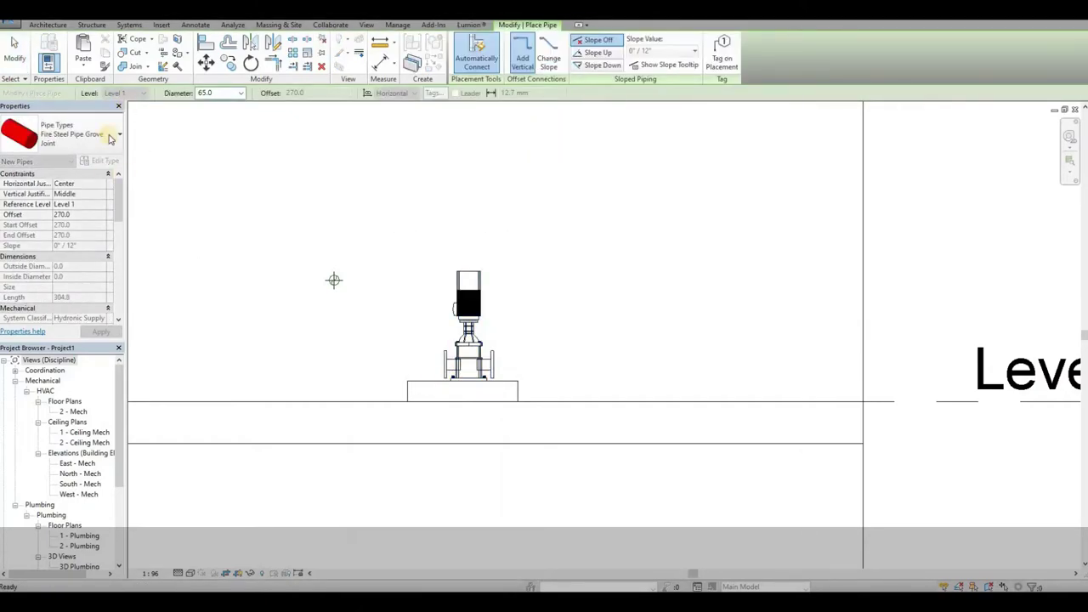
{"action": "left_click", "coordinate": [111, 136]}
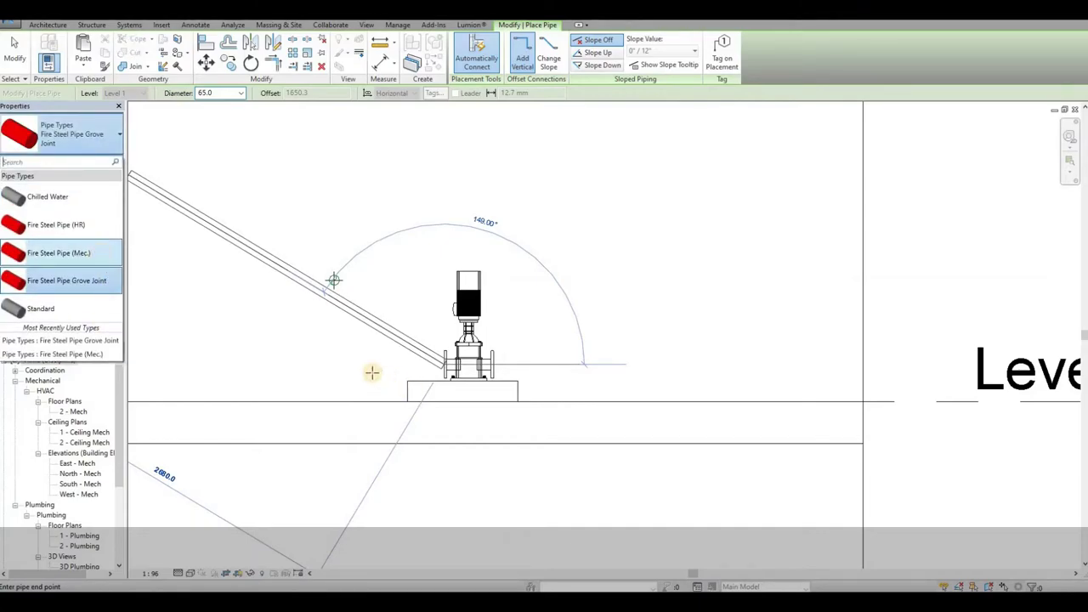
{"action": "key", "text": "Return"}
{"action": "left_click", "coordinate": [337, 364]}
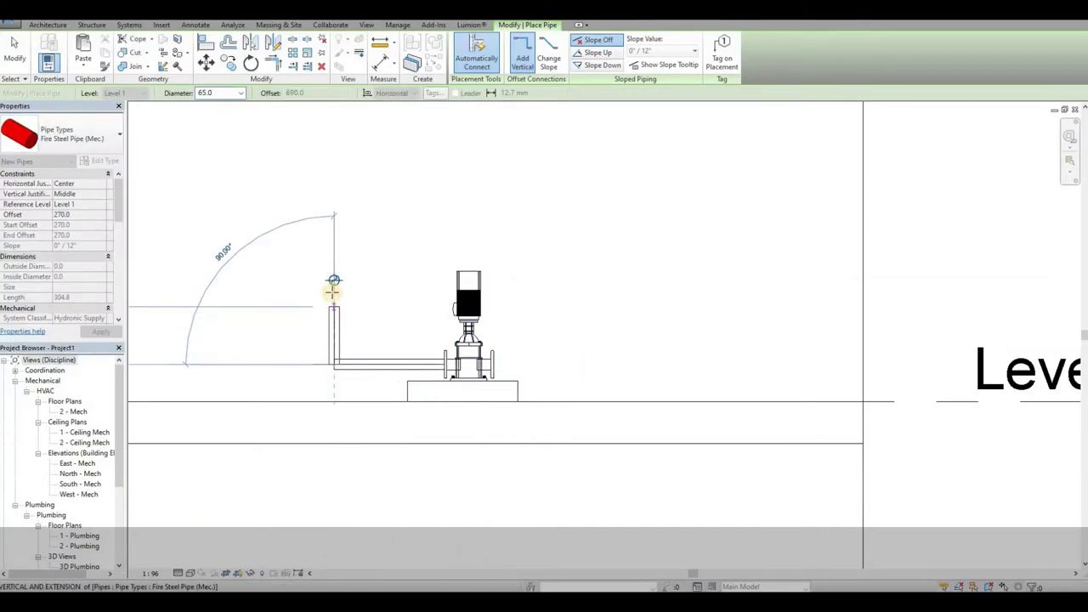
{"action": "scroll", "coordinate": [333, 289], "scroll_direction": "up", "scroll_amount": 2}
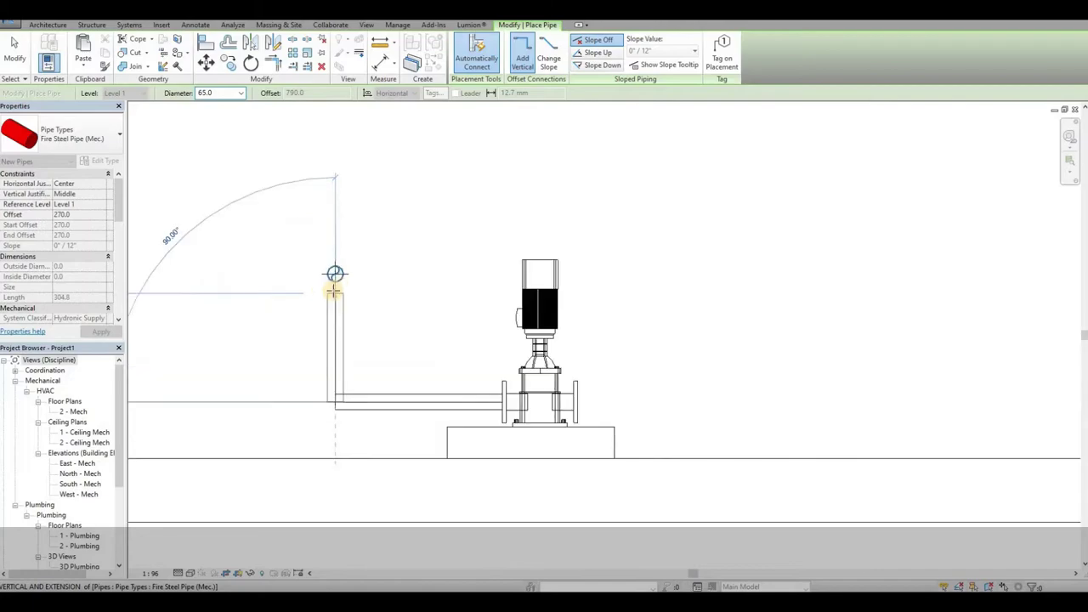
{"action": "left_click", "coordinate": [334, 274]}
{"action": "key", "text": "Escape"}
{"action": "key", "text": "Escape"}
- Draw a 50 mm Fire Steel Pipe Grove Joint discharge pipe from the second pump's outlet, turning vertically up about 900 mm
{"action": "scroll", "coordinate": [507, 393], "scroll_direction": "down", "scroll_amount": 2}
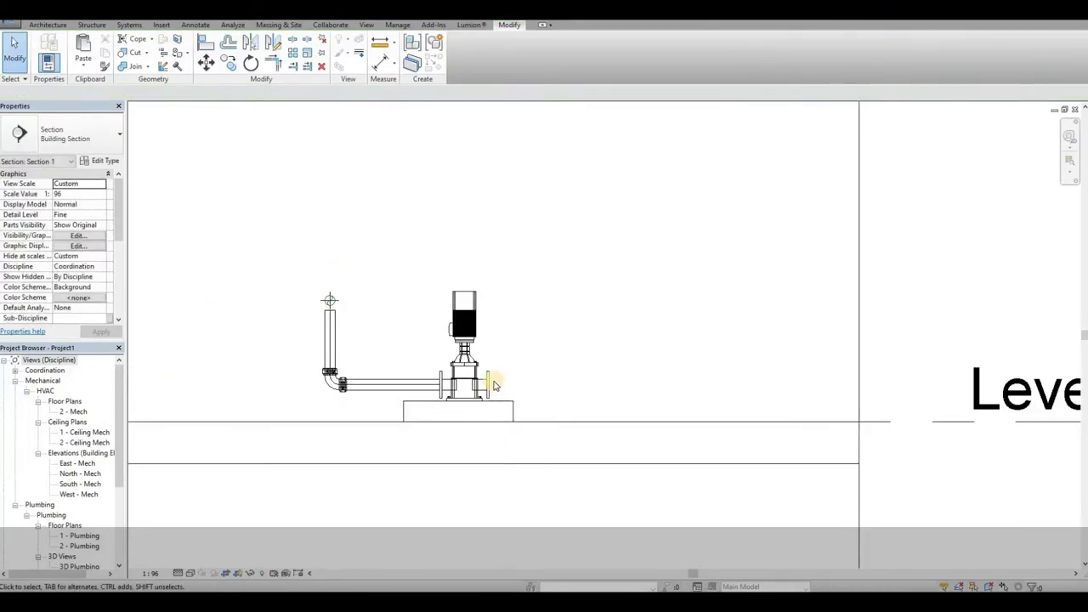
{"action": "left_click", "coordinate": [493, 382]}
{"action": "right_click", "coordinate": [500, 34]}
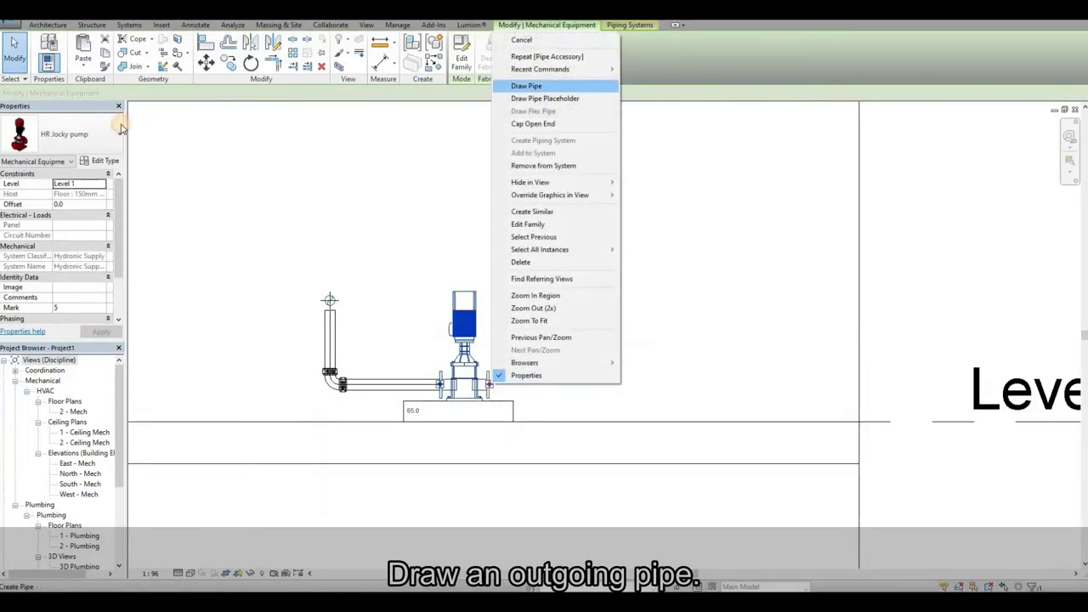
{"action": "left_click", "coordinate": [544, 86]}
{"action": "left_click", "coordinate": [72, 134]}
{"action": "left_click", "coordinate": [82, 288]}
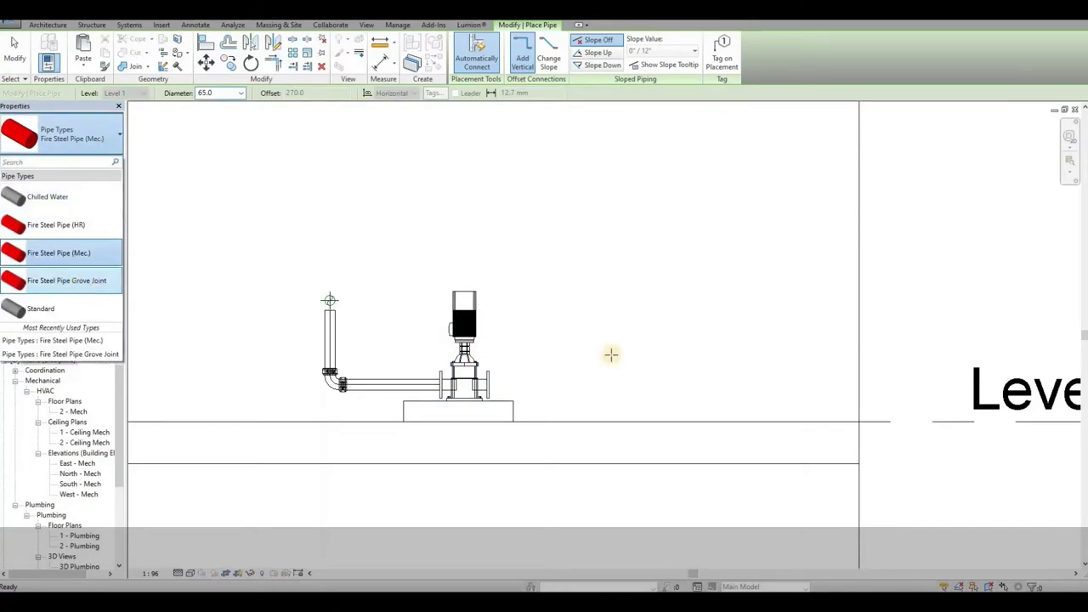
{"action": "left_click", "coordinate": [241, 93]}
{"action": "left_click", "coordinate": [204, 139]}
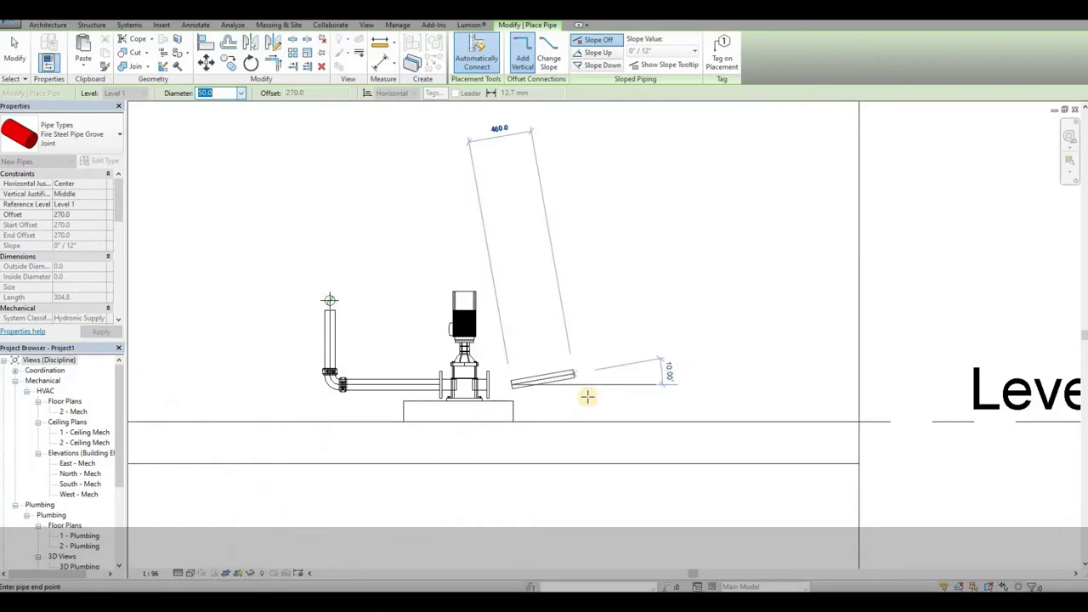
{"action": "left_click", "coordinate": [598, 261]}
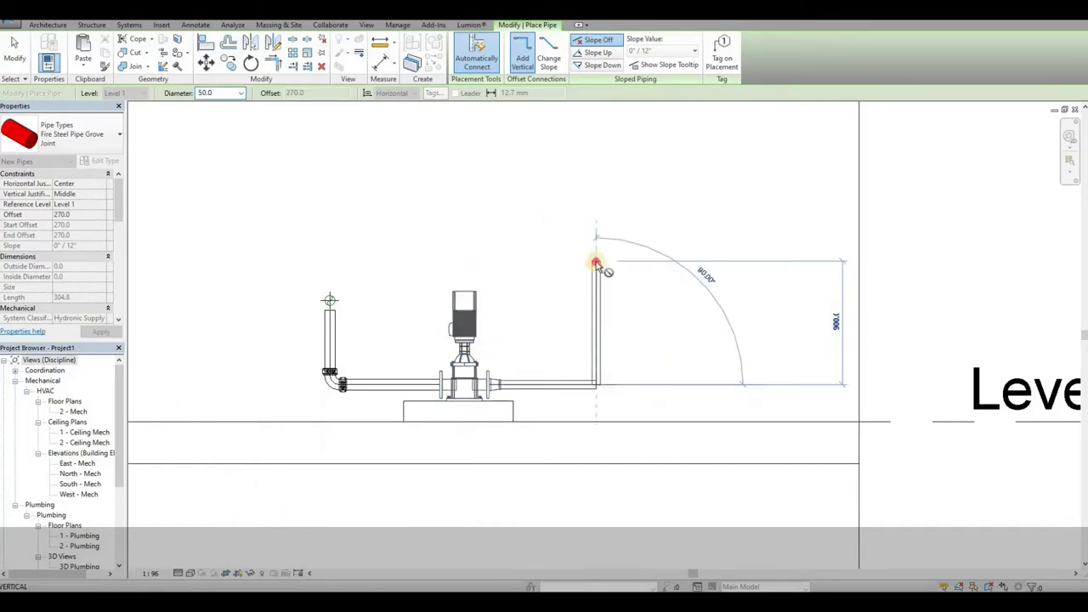
{"action": "left_click", "coordinate": [601, 259]}
{"action": "key", "text": "Escape"}
{"action": "key", "text": "Escape"}
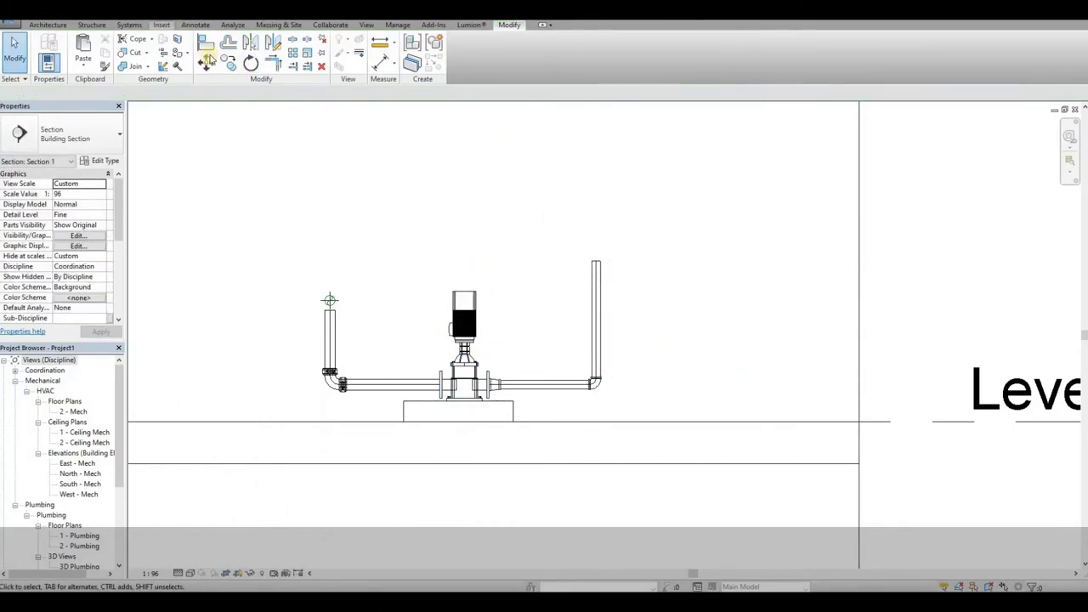
- In the 3D view, insert a 50mm dia brass check valve (MIHA) midway up the second pump's vertical discharge pipe
{"action": "key", "text": "ctrl+Tab"}
{"action": "scroll", "coordinate": [509, 304], "scroll_direction": "down", "scroll_amount": 2}
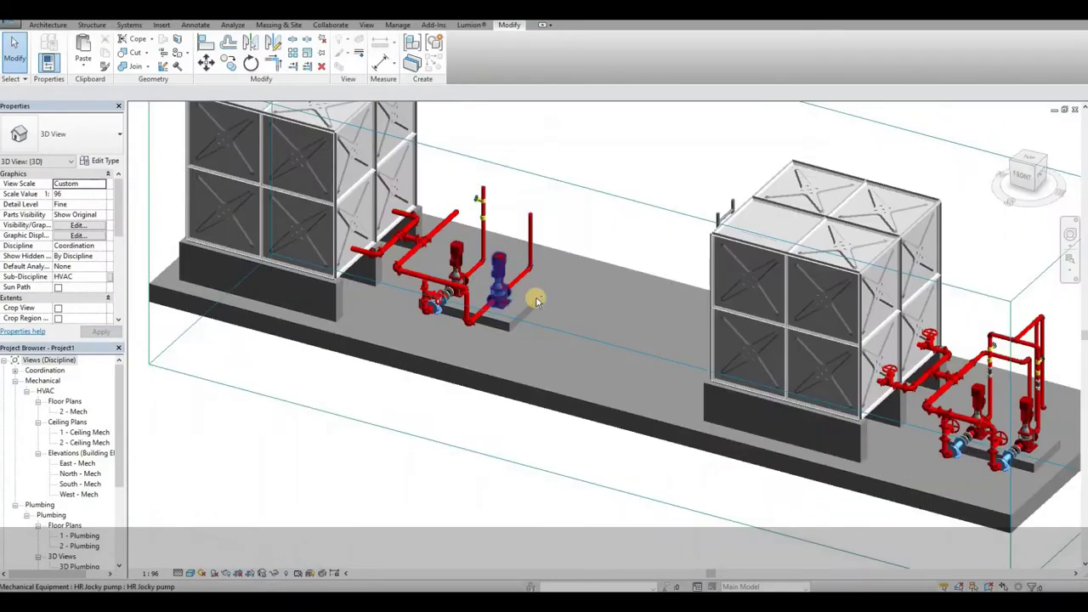
{"action": "scroll", "coordinate": [536, 297], "scroll_direction": "down", "scroll_amount": 1}
{"action": "middle_click_drag", "start_coordinate": [517, 298], "coordinate": [511, 297], "text": "shift"}
{"action": "scroll", "coordinate": [514, 293], "scroll_direction": "up", "scroll_amount": 1}
{"action": "scroll", "coordinate": [523, 247], "scroll_direction": "up", "scroll_amount": 3}
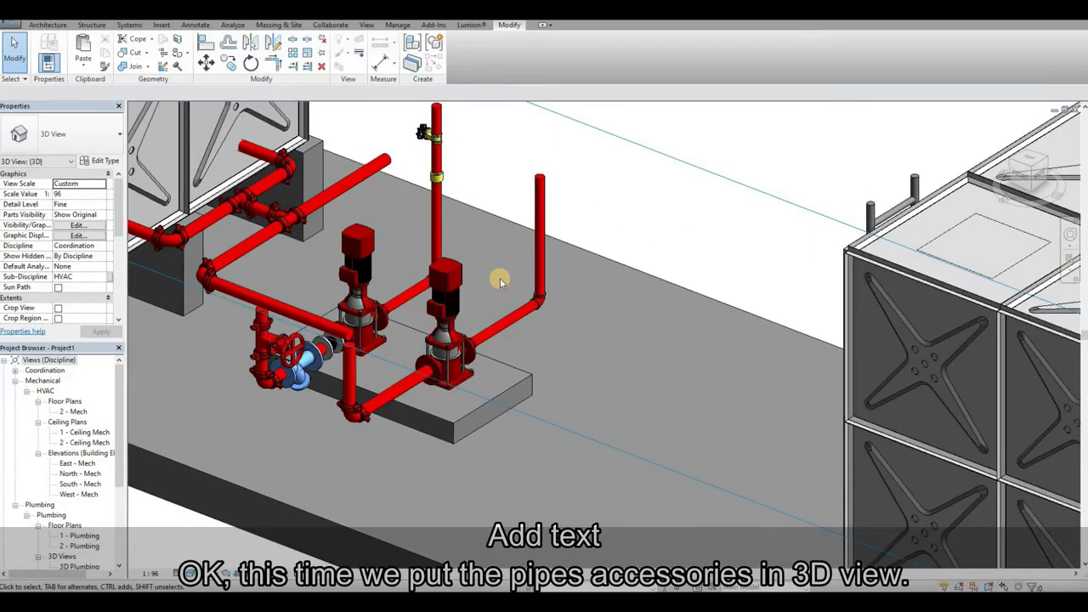
{"action": "key", "text": "p"}
{"action": "key", "text": "a"}
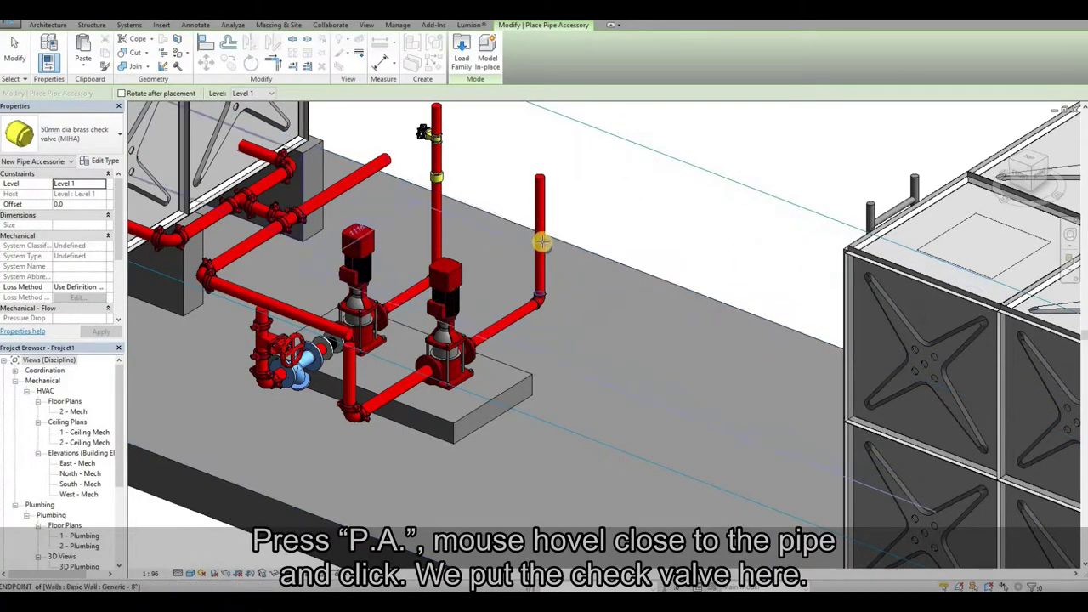
{"action": "left_click", "coordinate": [540, 237]}
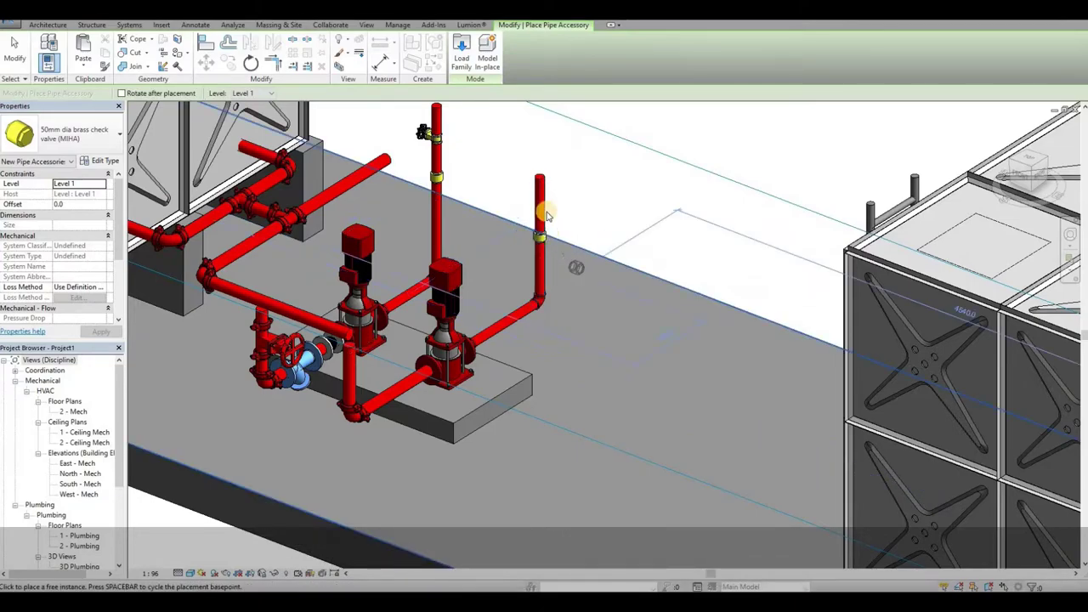
{"action": "key", "text": "Escape"}
- Insert a 50mm dia brass gate valve (MIHA) above the check valve on the second pump's discharge pipe
{"action": "key", "text": "p"}
{"action": "key", "text": "a"}
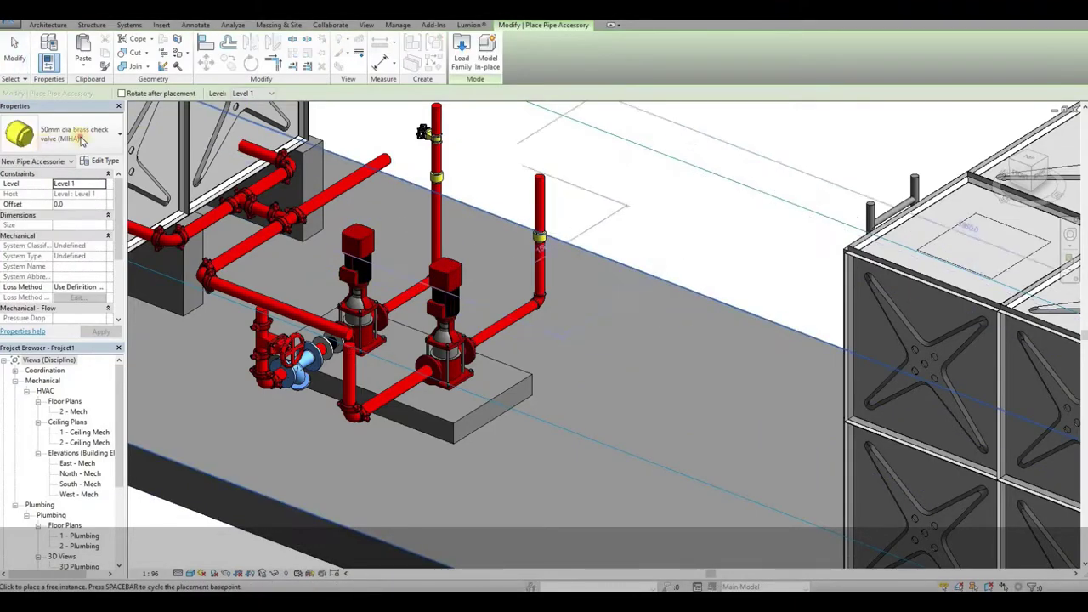
{"action": "left_click", "coordinate": [119, 134]}
{"action": "left_click", "coordinate": [74, 245]}
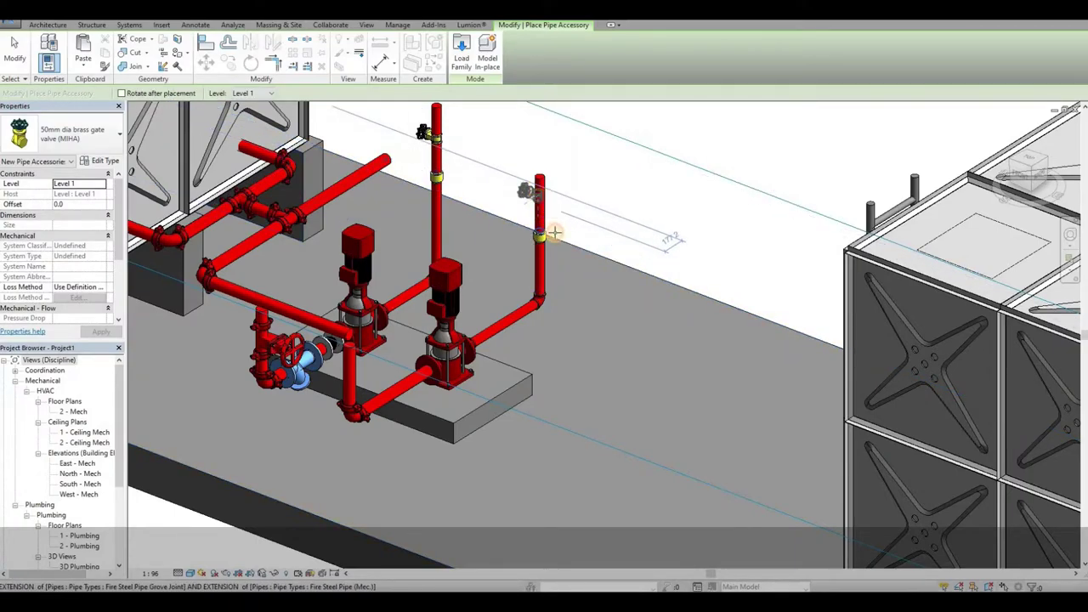
{"action": "left_click", "coordinate": [554, 232]}
{"action": "key", "text": "Escape"}
{"action": "key", "text": "Escape"}
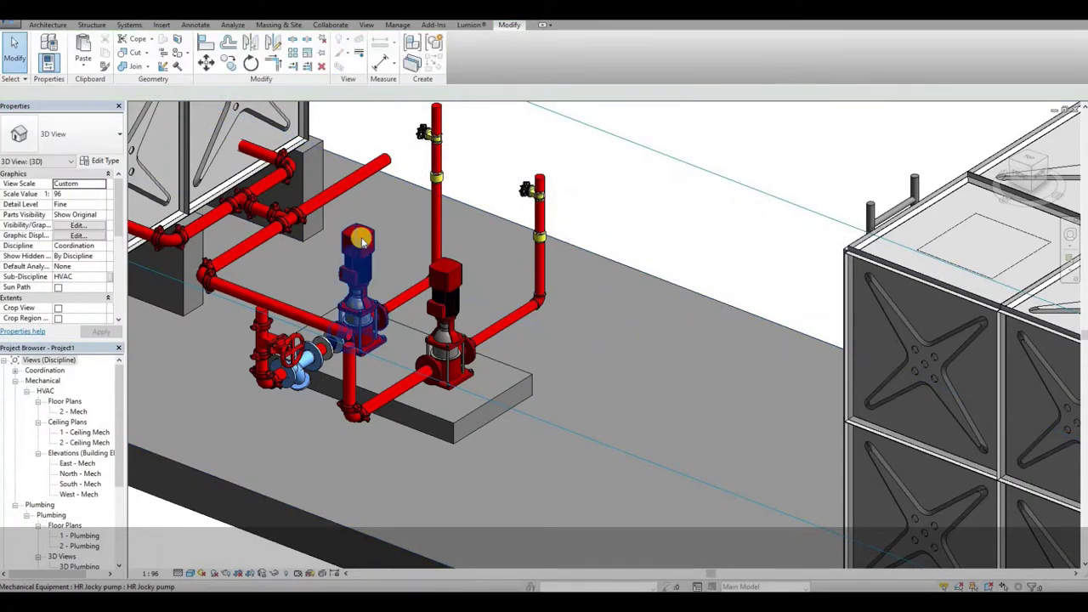
- Insert an Expansion Joint 65mm dia into the second pump's suction pipe next to the pump inlet
{"action": "key", "text": "p"}
{"action": "key", "text": "a"}
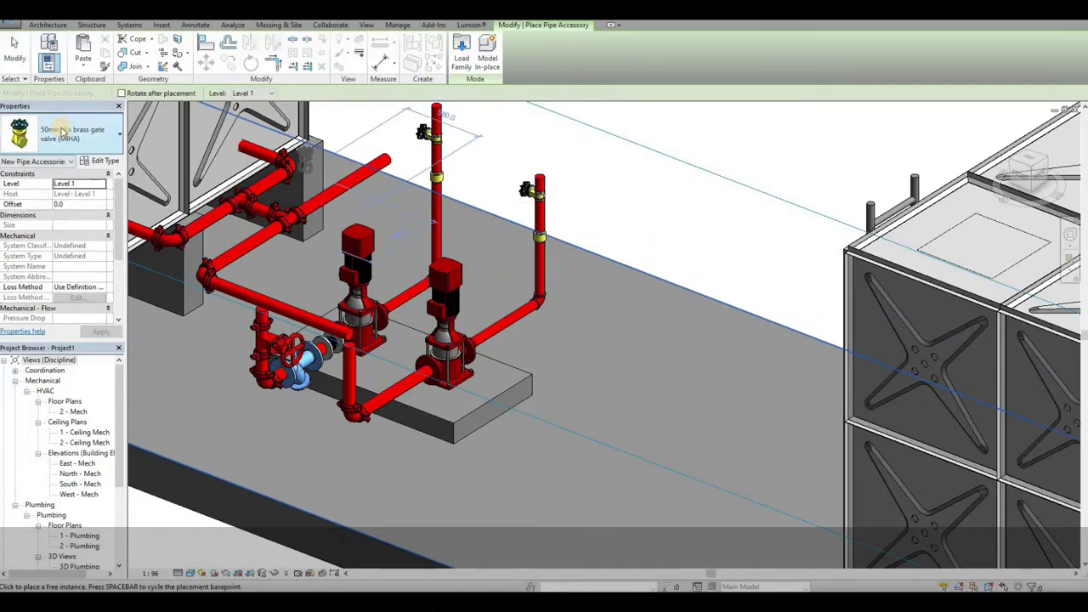
{"action": "left_click", "coordinate": [61, 145]}
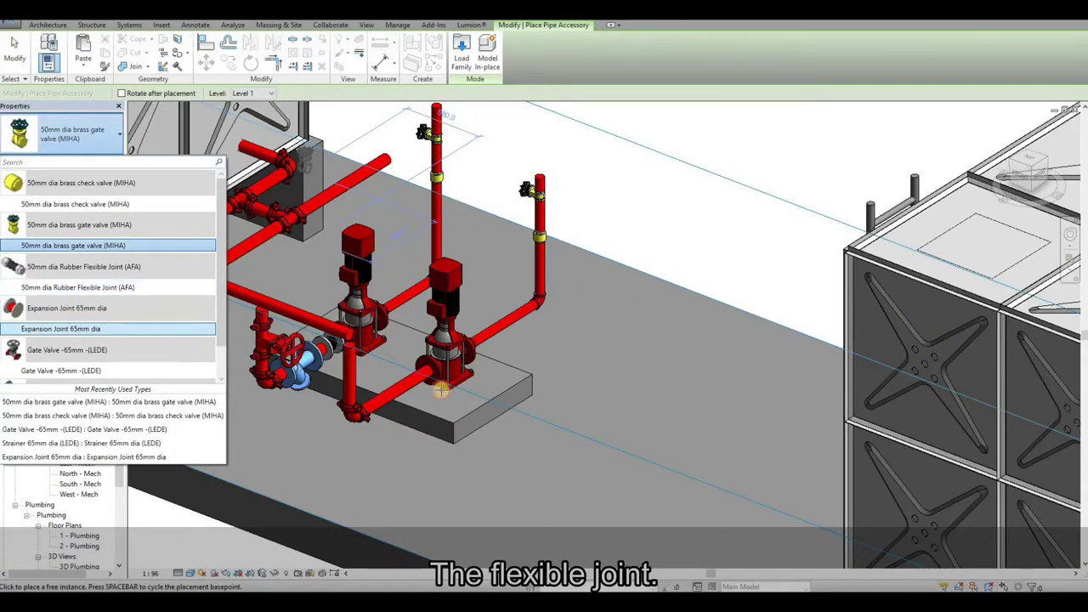
{"action": "left_click", "coordinate": [77, 329]}
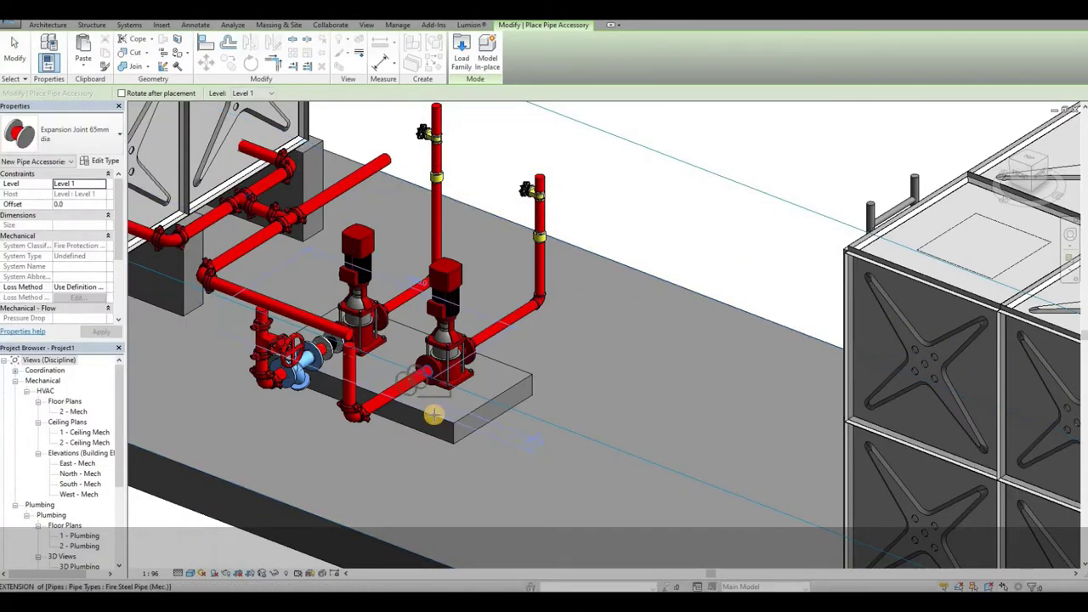
{"action": "left_click", "coordinate": [434, 414]}
{"action": "key", "text": "Escape"}
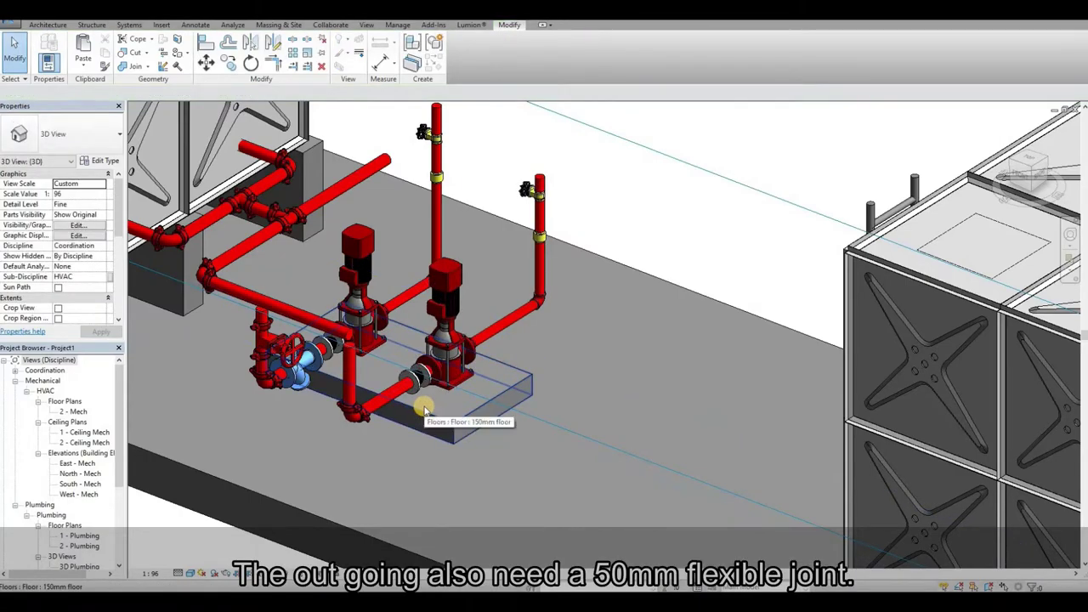
- Insert a 50mm dia Rubber Flexible Joint (AFA) below the check valve on both vertical discharge pipes
{"action": "key", "text": "a"}
{"action": "left_click", "coordinate": [68, 134]}
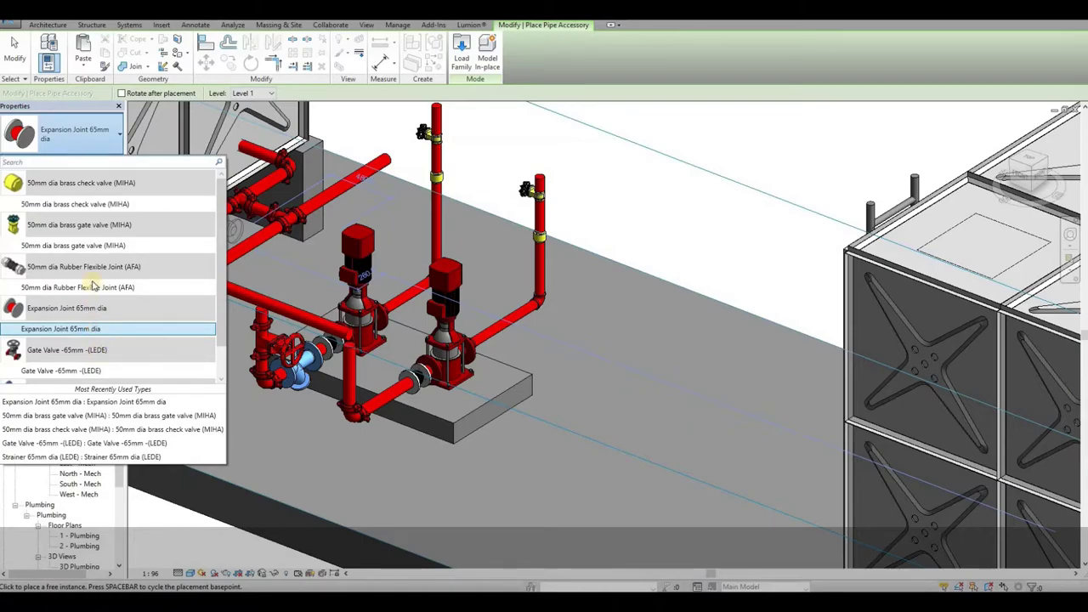
{"action": "left_click", "coordinate": [92, 287]}
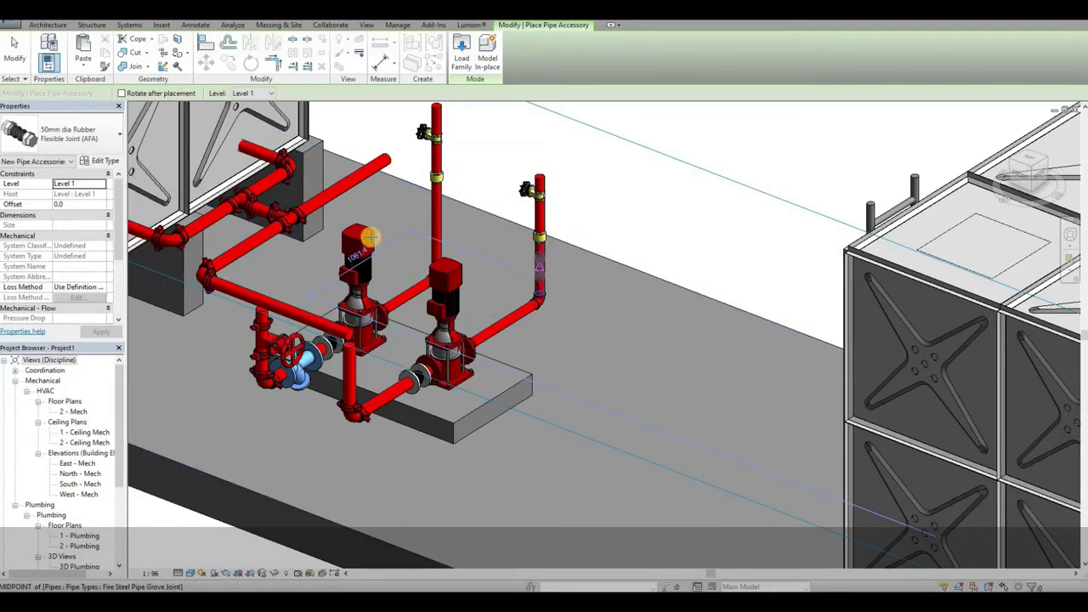
{"action": "left_click", "coordinate": [438, 229]}
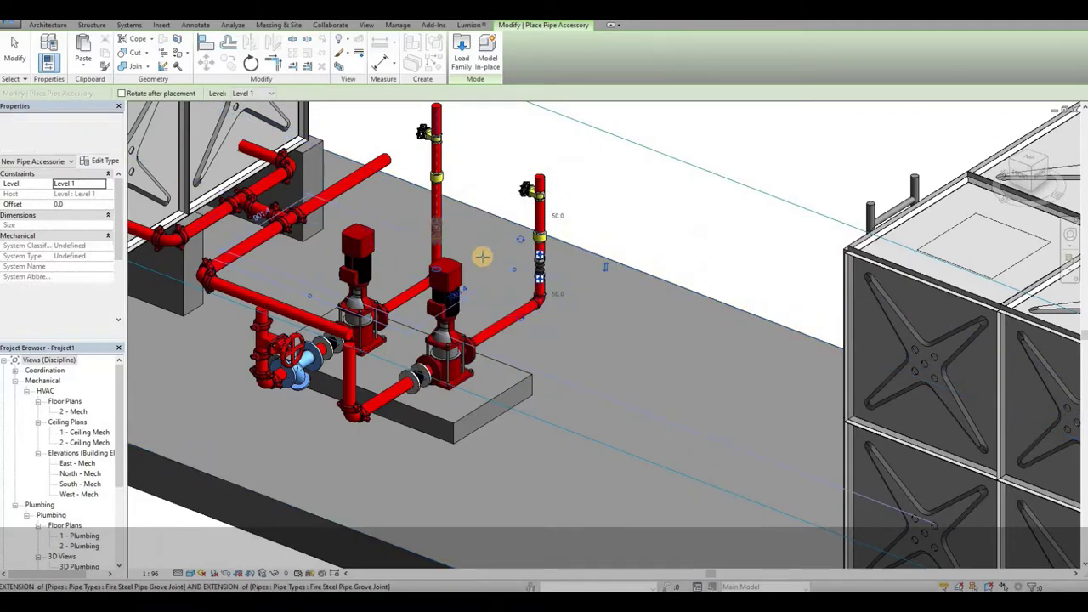
{"action": "key", "text": "Escape"}
{"action": "key", "text": "Escape"}
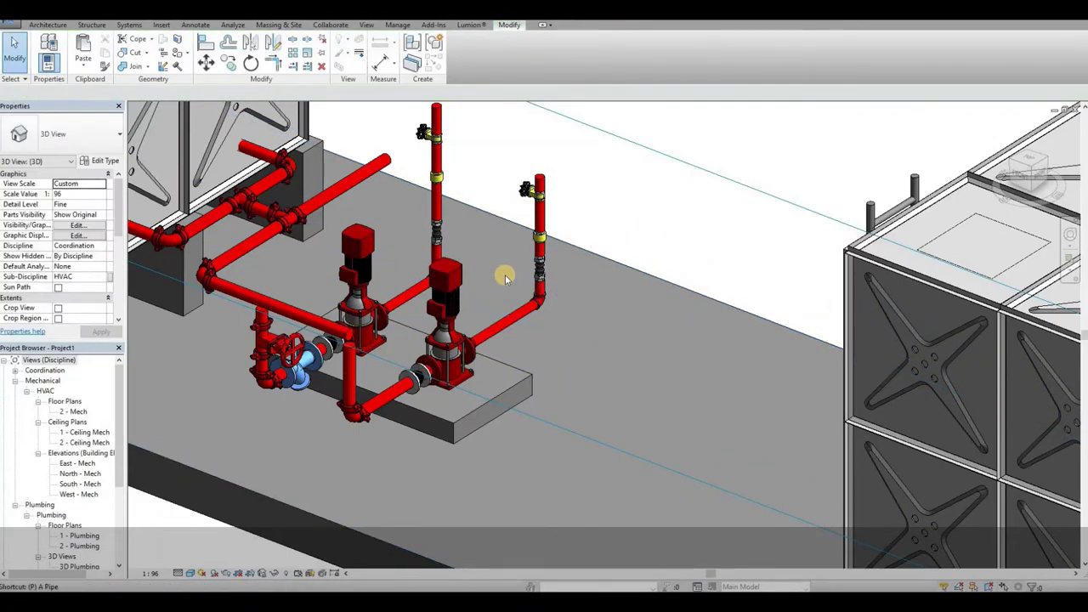
- Insert a Strainer 65mm dia (LEDE) into the second pump's suction pipe between the elbow and the expansion joint
{"action": "key", "text": "p"}
{"action": "key", "text": "a"}
{"action": "left_click", "coordinate": [71, 143]}
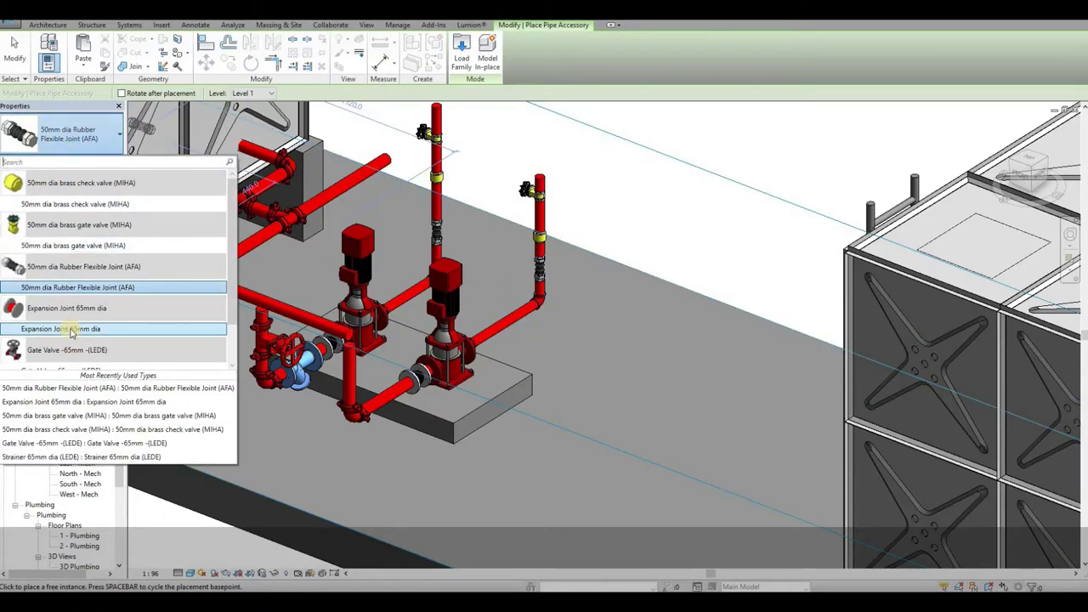
{"action": "scroll", "coordinate": [74, 346], "scroll_direction": "down", "scroll_amount": 2}
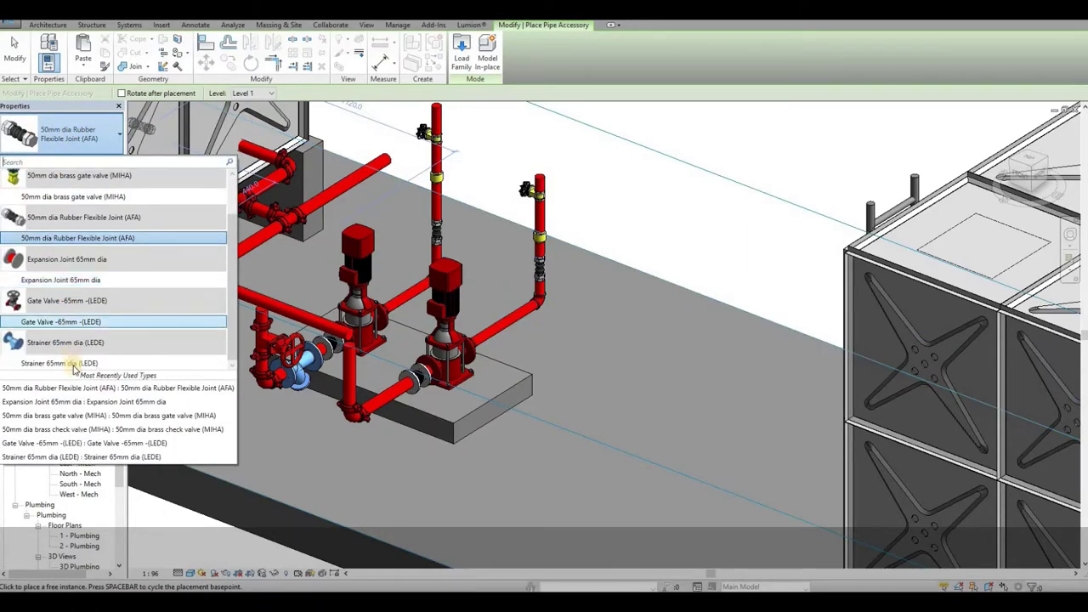
{"action": "left_click", "coordinate": [73, 364]}
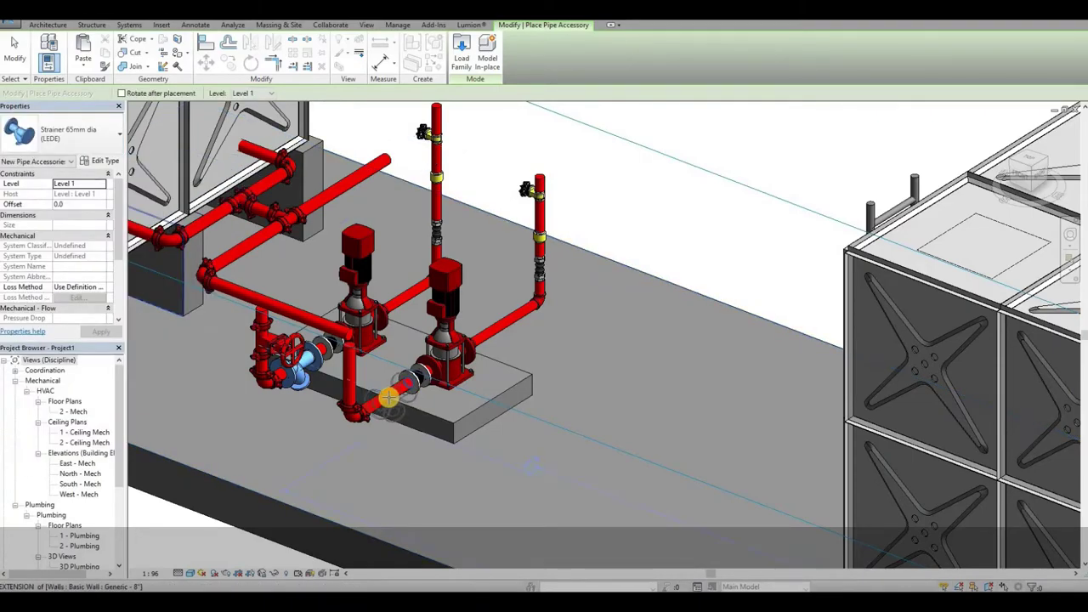
{"action": "scroll", "coordinate": [387, 395], "scroll_direction": "up", "scroll_amount": 2}
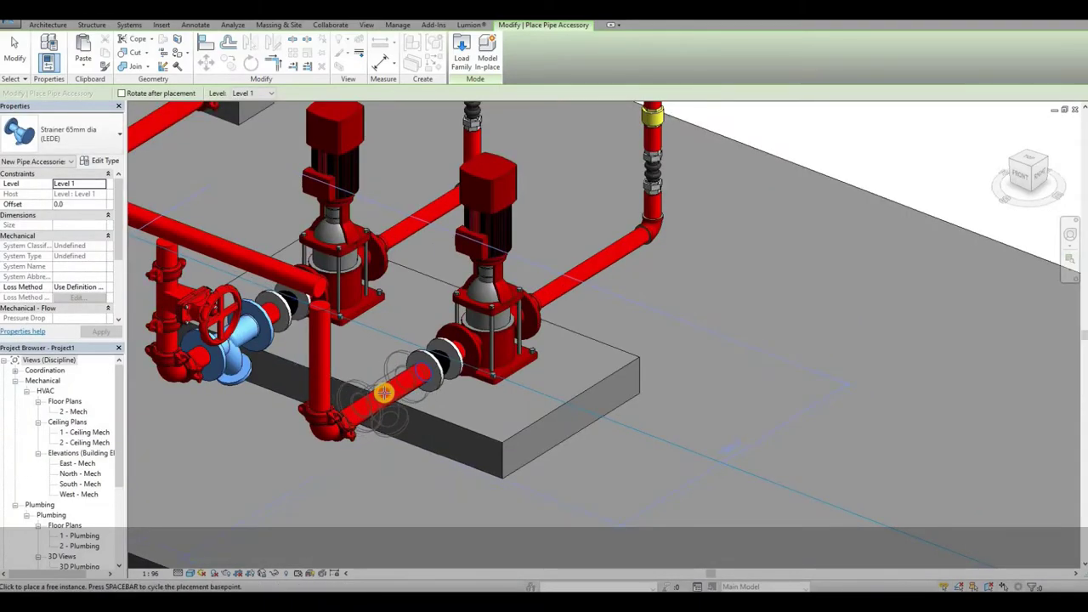
{"action": "left_click", "coordinate": [391, 423]}
{"action": "key", "text": "Escape"}
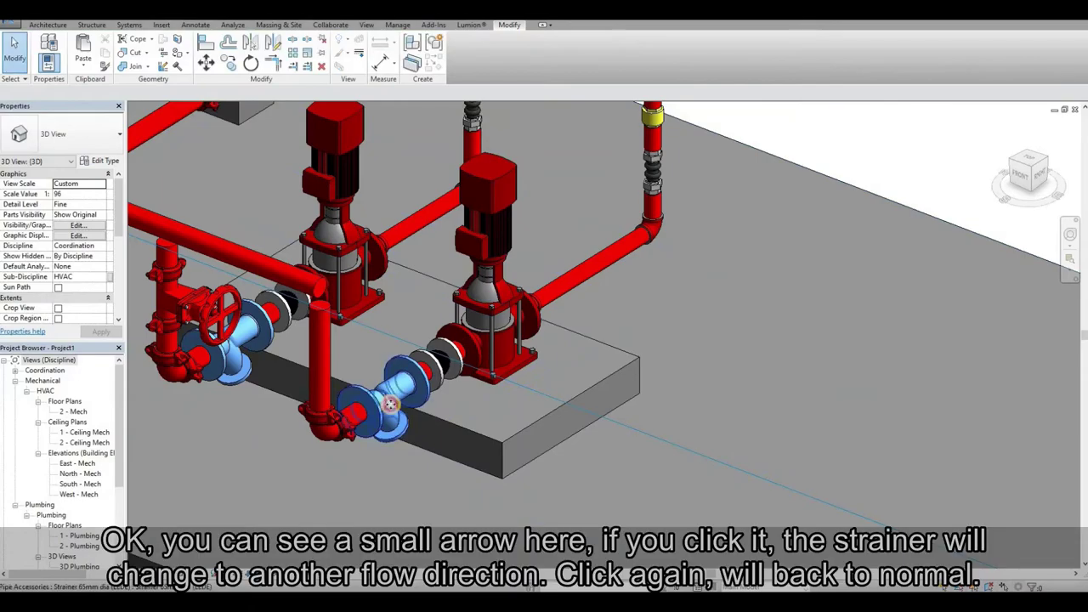
- Flip the second pump's 65 mm strainer to the opposite flow direction, and flip it back to its original orientation
{"action": "left_click", "coordinate": [396, 408]}
{"action": "middle_click_drag", "start_coordinate": [357, 450], "coordinate": [402, 378], "text": "shift"}
{"action": "left_click", "coordinate": [355, 306]}
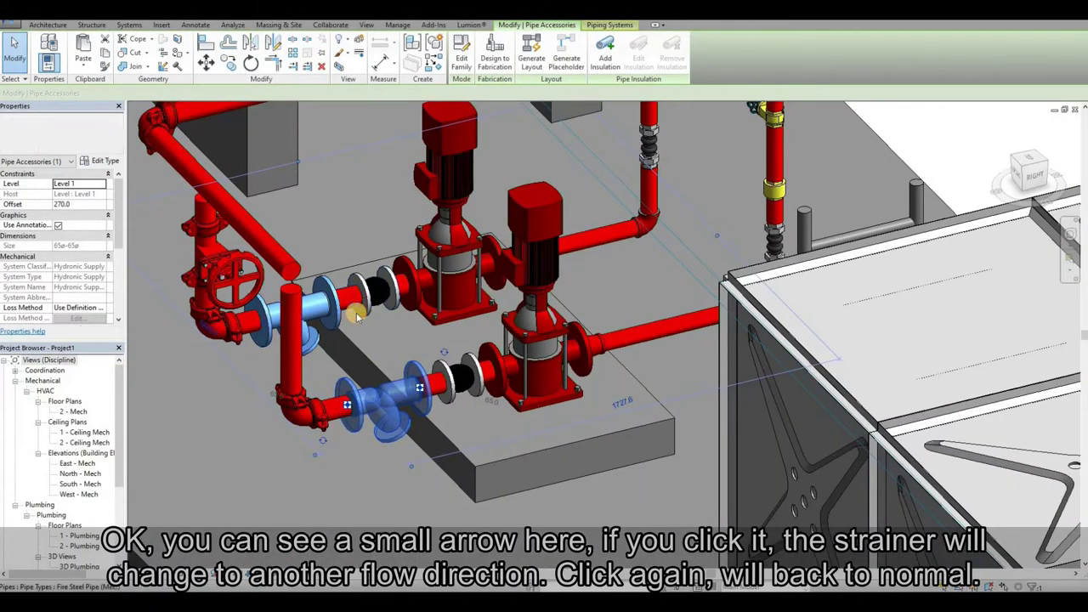
{"action": "left_click", "coordinate": [417, 514]}
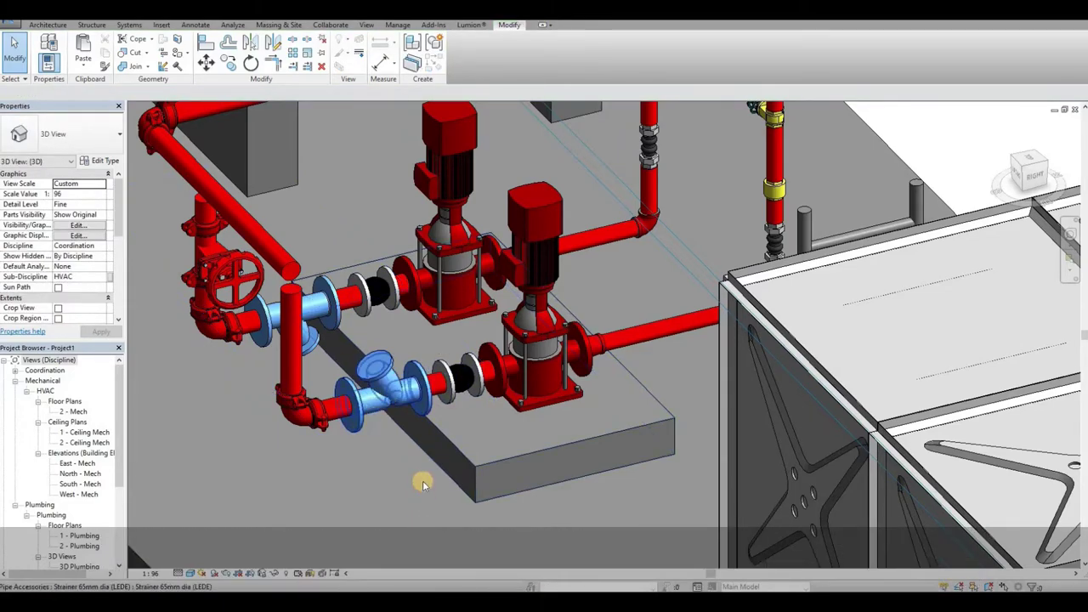
{"action": "left_click", "coordinate": [415, 515]}
- Rotate the second pump's strainer around its pipe axis until its branch points down as before
{"action": "left_click", "coordinate": [394, 457]}
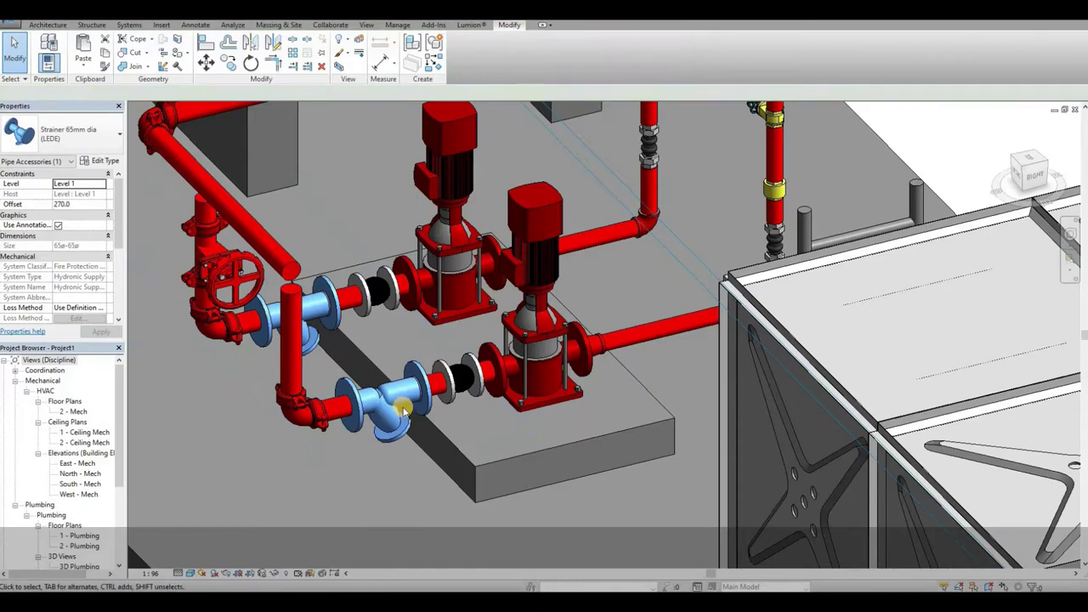
{"action": "left_click", "coordinate": [467, 330]}
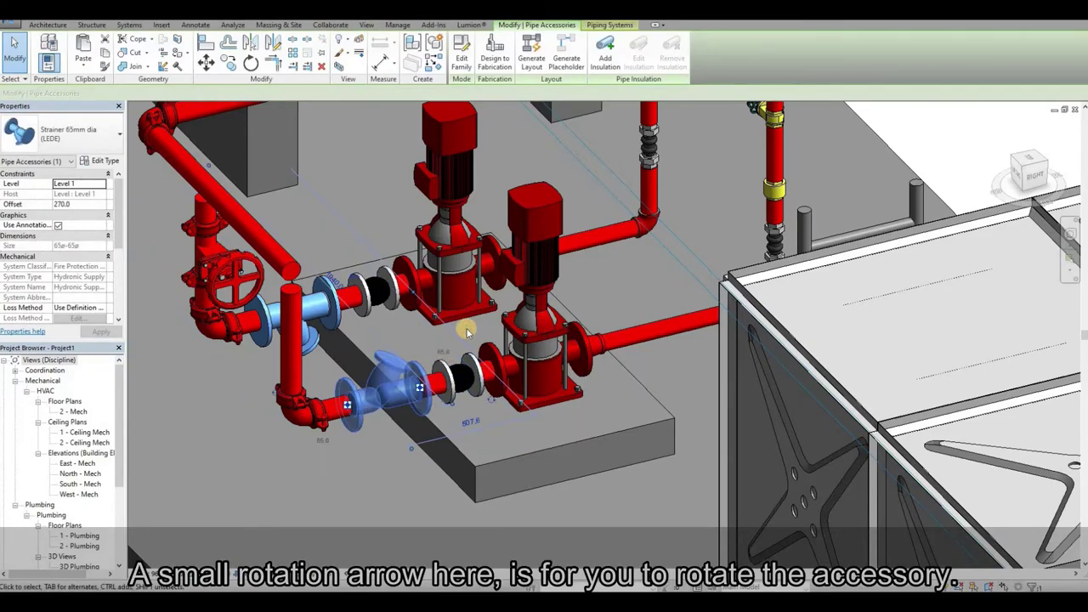
{"action": "left_click", "coordinate": [491, 398]}
{"action": "left_click", "coordinate": [467, 422]}
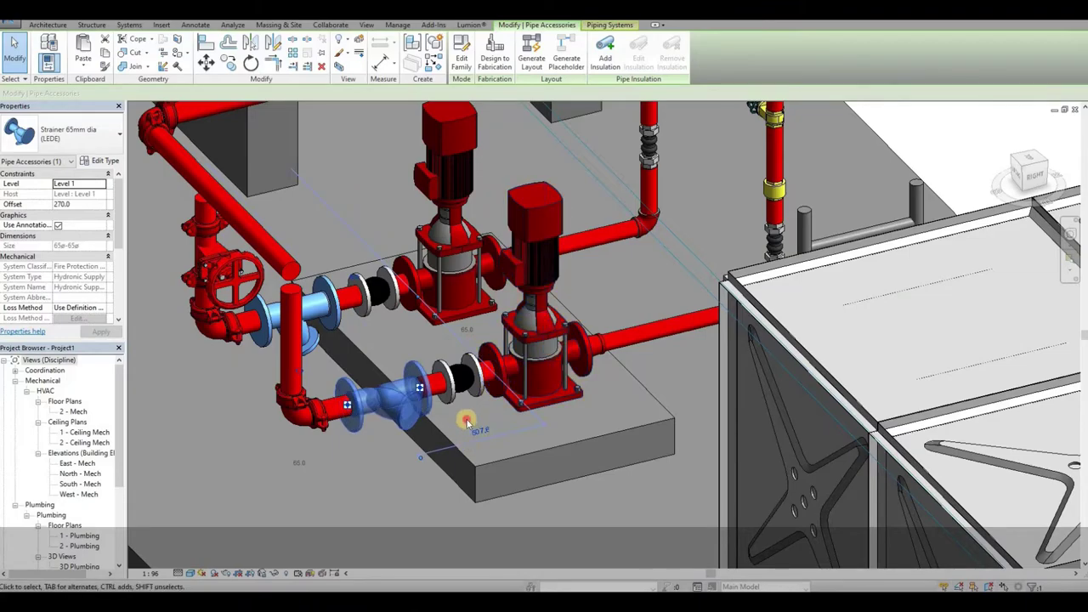
{"action": "left_click", "coordinate": [385, 450]}
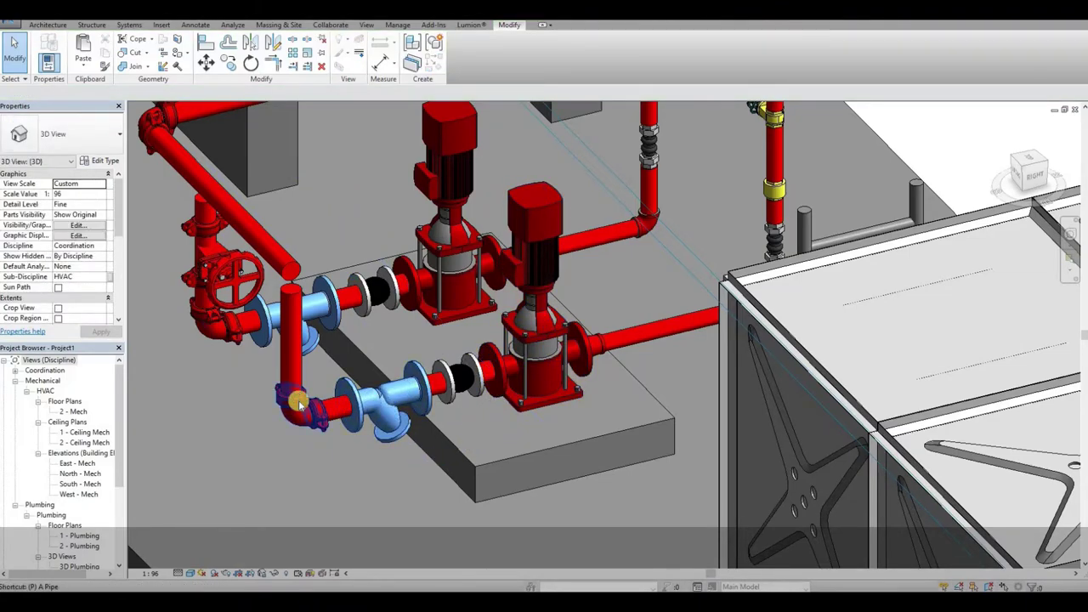
- Insert a Gate Valve -65mm (LEDE) into the second pump's vertical suction pipe, above the elbow
{"action": "key", "text": "a"}
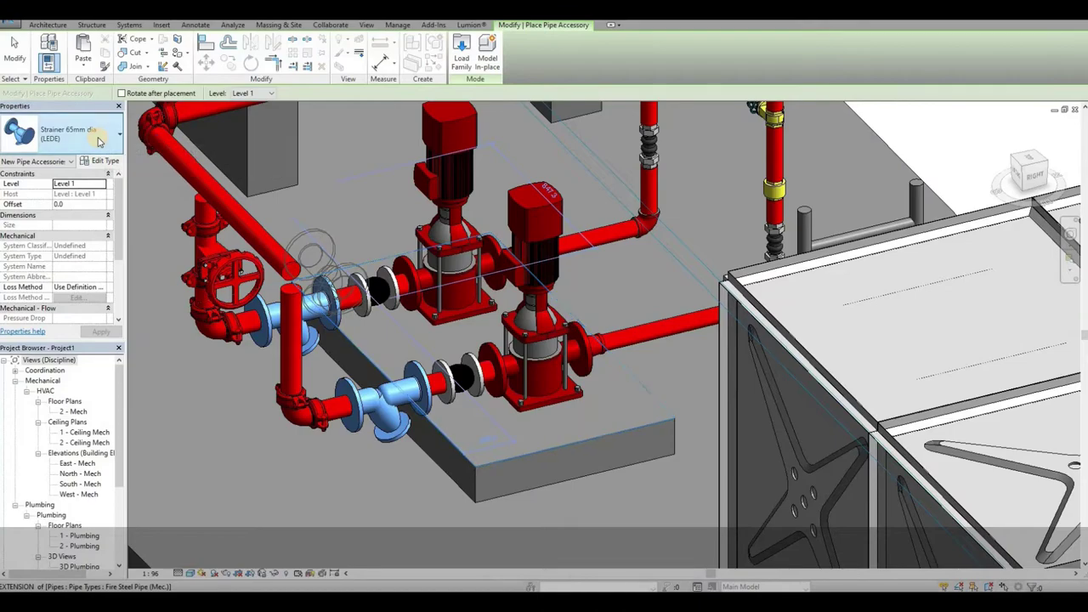
{"action": "left_click", "coordinate": [98, 140]}
{"action": "left_click", "coordinate": [72, 322]}
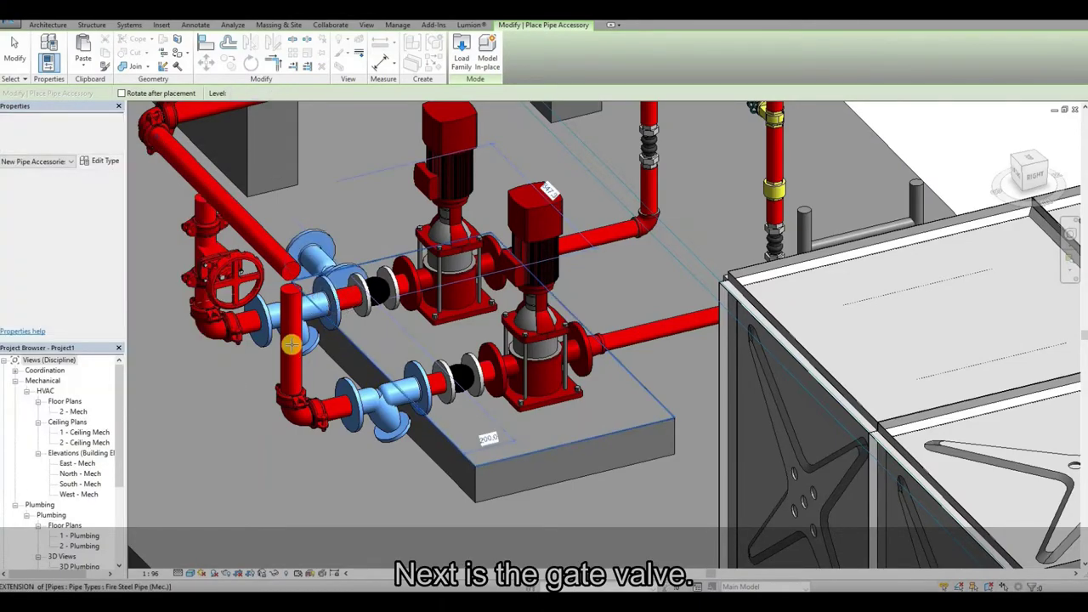
{"action": "left_click", "coordinate": [309, 377]}
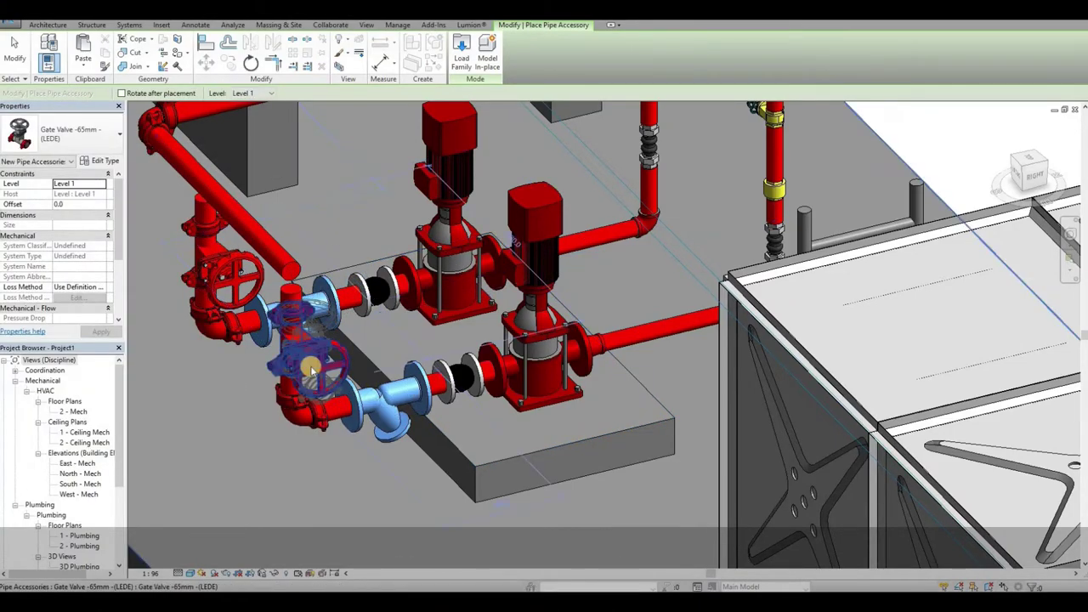
{"action": "key", "text": "Escape"}
- Rotate the gate valves on both vertical suction pipes so their handwheels face the pumps
{"action": "left_click", "coordinate": [309, 373]}
{"action": "middle_click_drag", "start_coordinate": [321, 406], "coordinate": [287, 329], "text": "shift"}
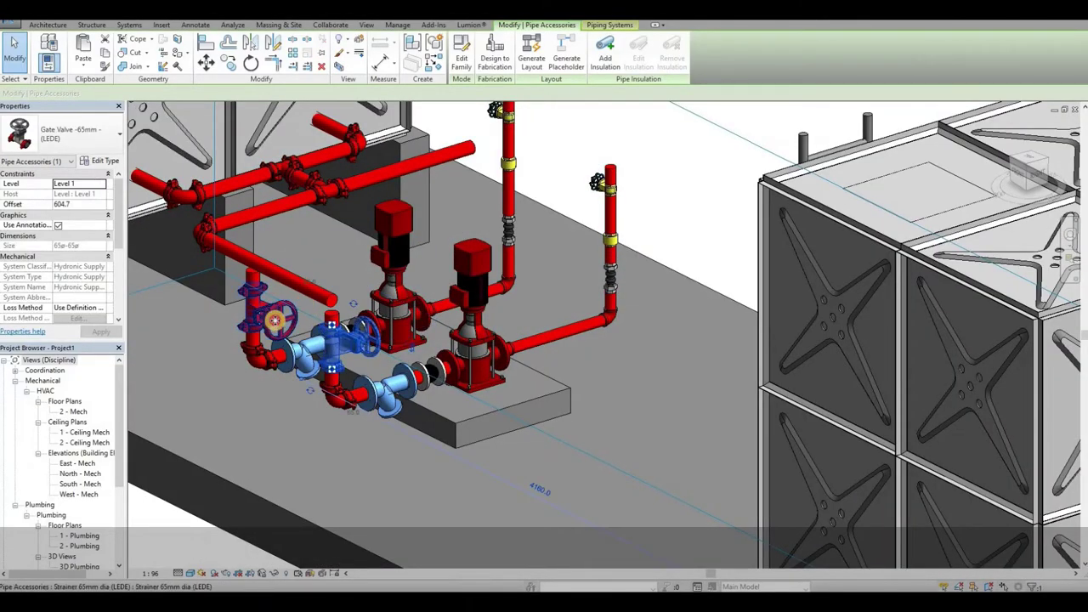
{"action": "middle_click_drag", "start_coordinate": [255, 269], "coordinate": [229, 266], "text": "shift"}
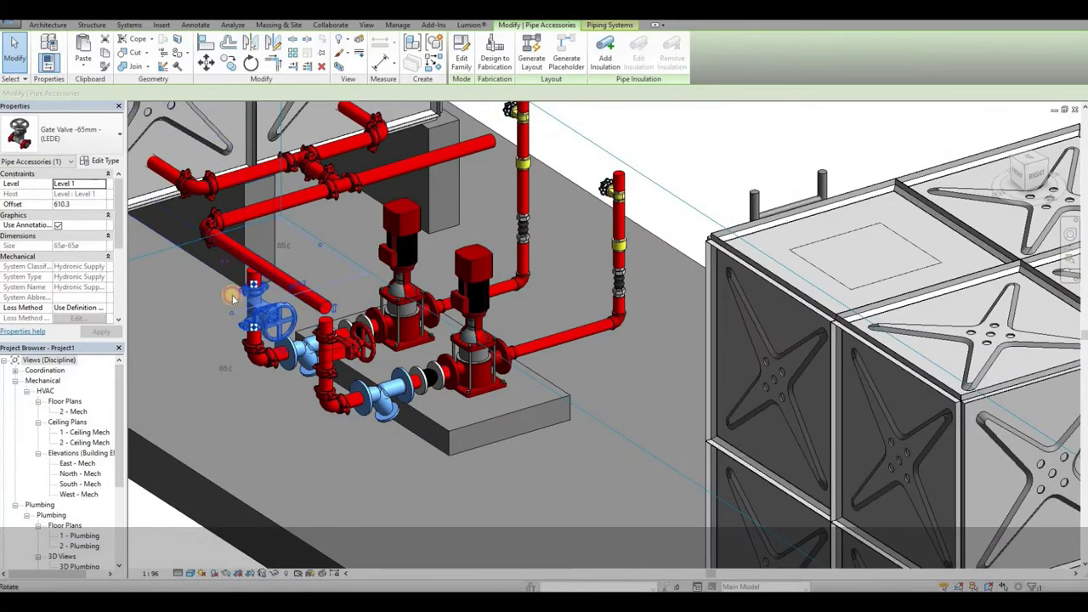
{"action": "scroll", "coordinate": [238, 310], "scroll_direction": "down", "scroll_amount": 1}
{"action": "left_click", "coordinate": [277, 359]}
- Insert a Tee (Mechanical Coupling) into the suction header above the first pump's vertical suction pipe
{"action": "middle_click_drag", "start_coordinate": [340, 376], "coordinate": [231, 315], "text": "shift"}
{"action": "scroll", "coordinate": [231, 314], "scroll_direction": "down", "scroll_amount": 2}
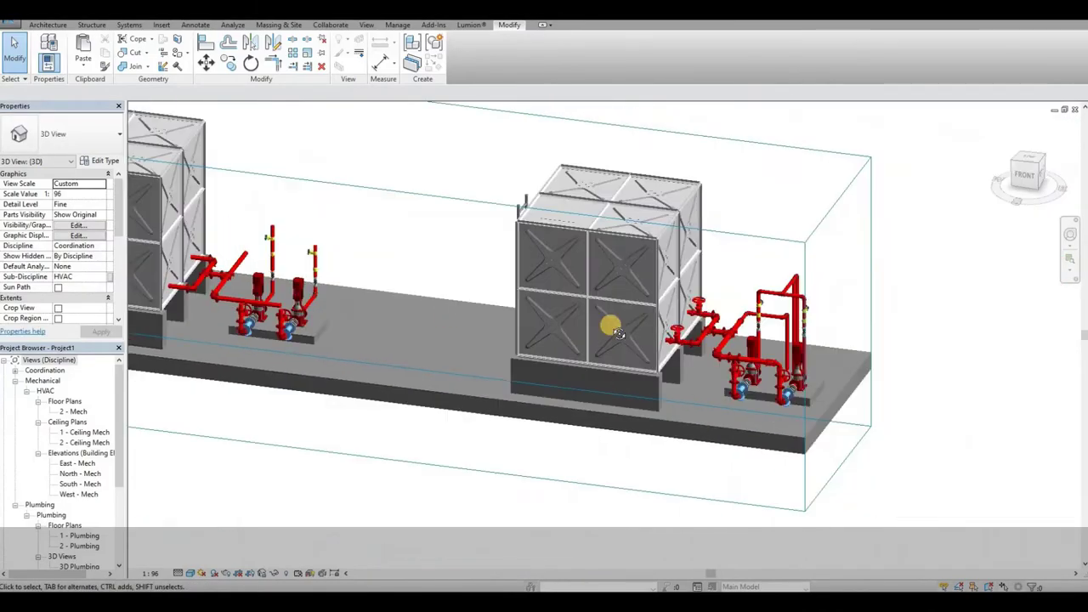
{"action": "middle_click_drag", "start_coordinate": [611, 326], "coordinate": [578, 311], "text": "shift"}
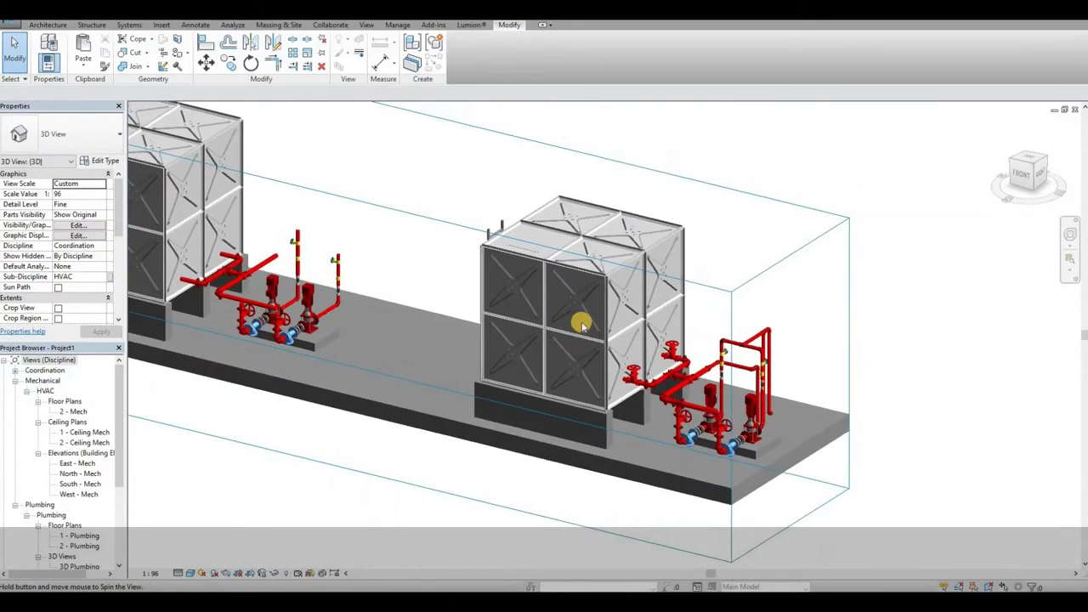
{"action": "scroll", "coordinate": [231, 304], "scroll_direction": "up", "scroll_amount": 3}
{"action": "scroll", "coordinate": [339, 340], "scroll_direction": "up", "scroll_amount": 2}
{"action": "middle_click_drag", "start_coordinate": [338, 340], "coordinate": [314, 345], "text": "shift"}
{"action": "scroll", "coordinate": [244, 320], "scroll_direction": "up", "scroll_amount": 4}
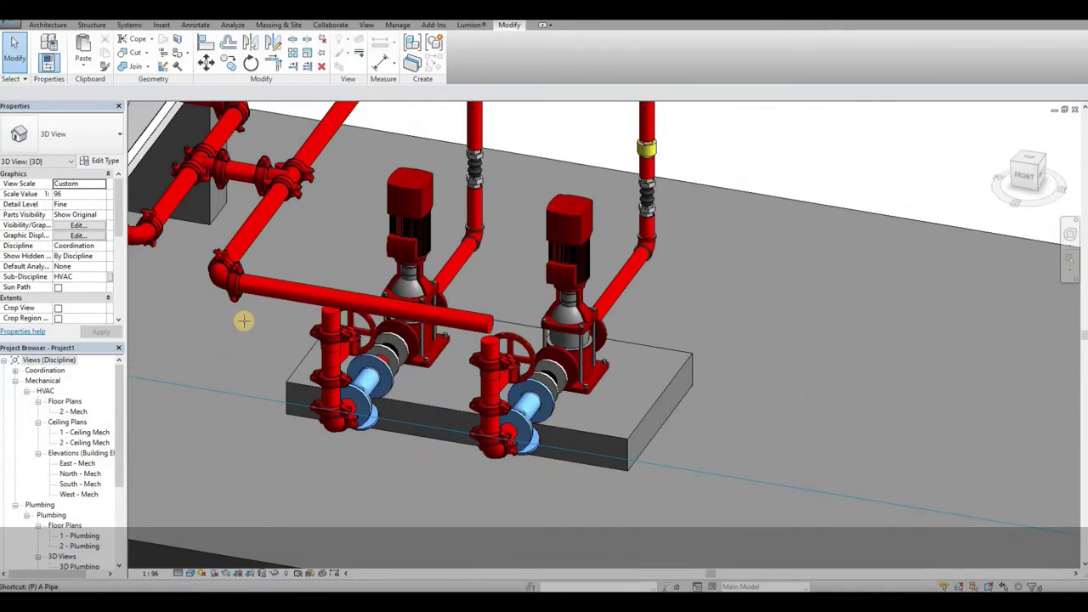
{"action": "key", "text": "f"}
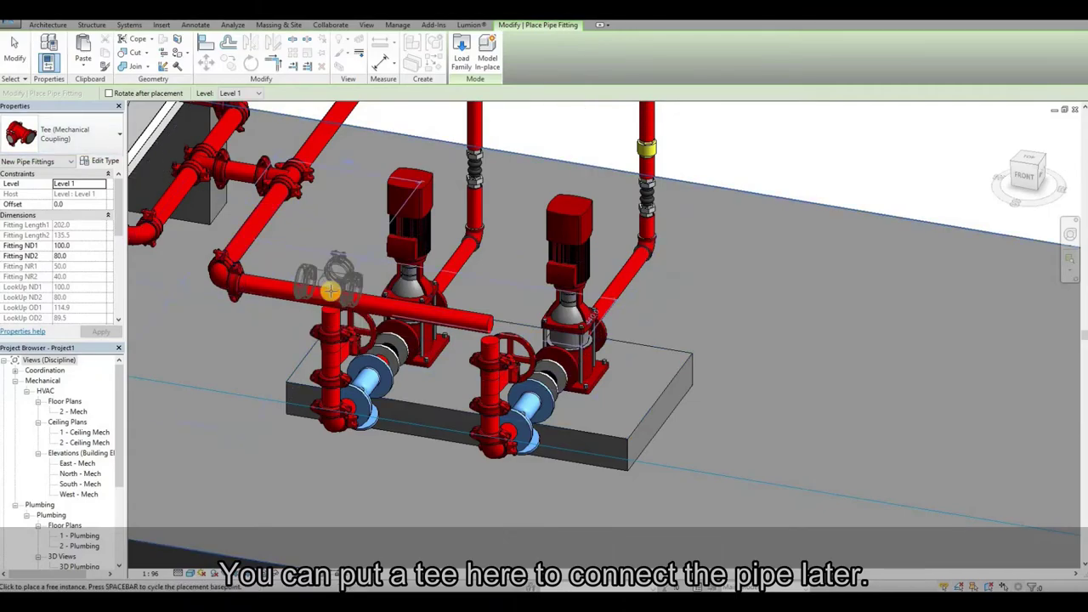
{"action": "scroll", "coordinate": [330, 293], "scroll_direction": "up", "scroll_amount": 4}
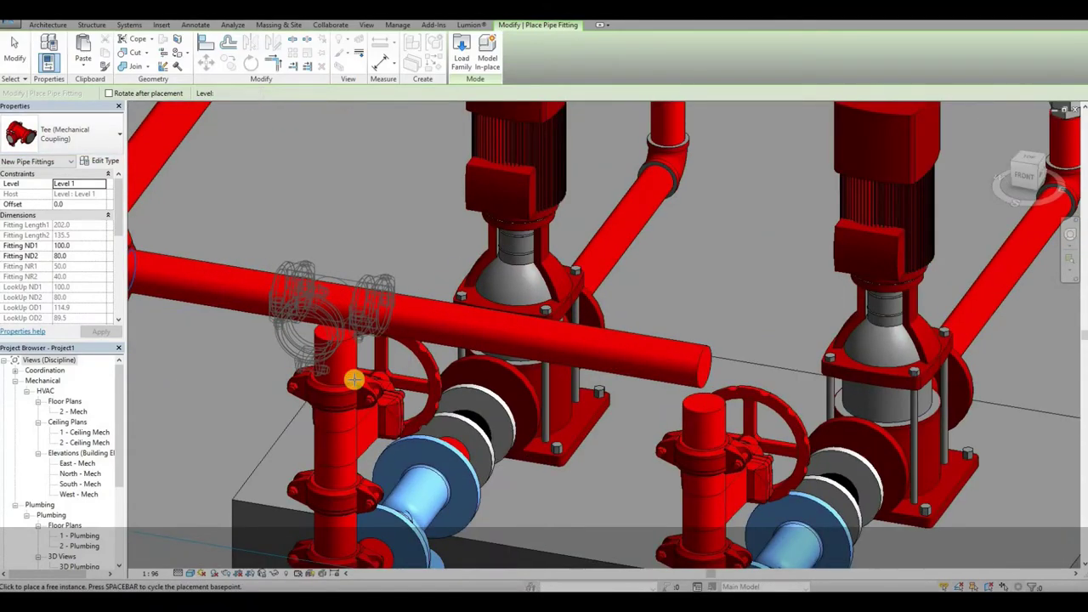
{"action": "left_click", "coordinate": [331, 337]}
{"action": "key", "text": "Escape"}
- Set the new tee's Fitting ND2 to 65 and rotate its branch about the header
{"action": "left_click", "coordinate": [331, 338]}
{"action": "scroll", "coordinate": [331, 337], "scroll_direction": "down", "scroll_amount": 4}
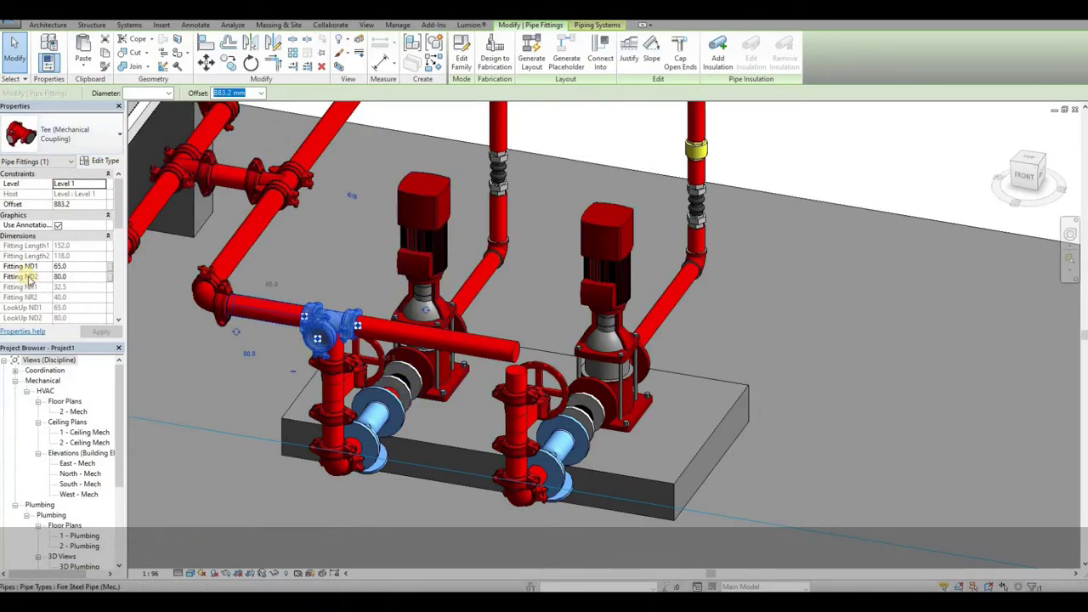
{"action": "left_click", "coordinate": [77, 278]}
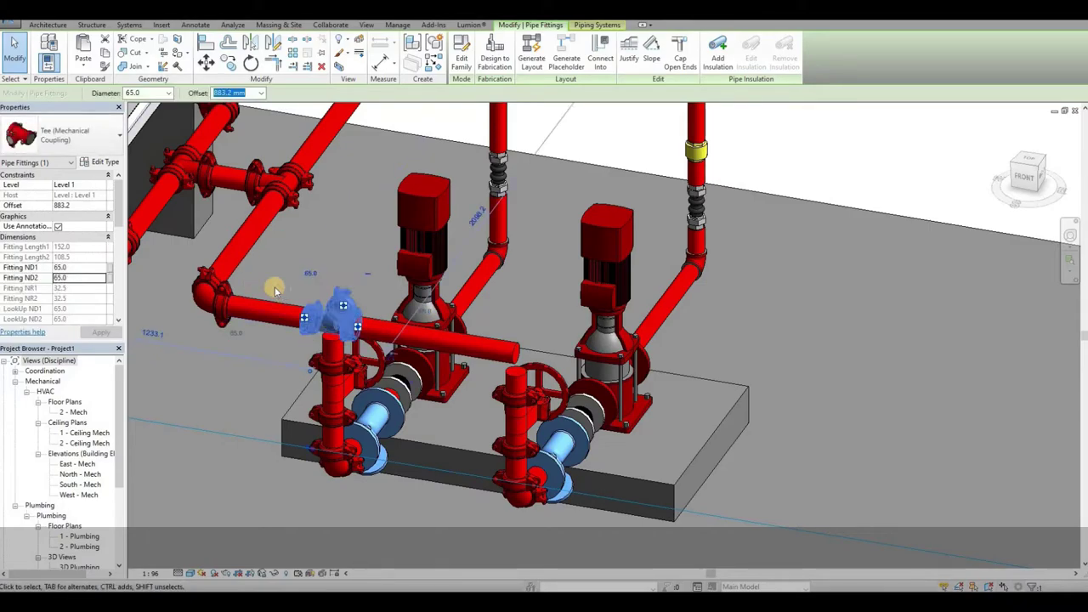
{"action": "key", "text": "Escape"}
- Insert a Gate Valve -65mm (LEDE) into each of the two outlet pipes at the new tank
{"action": "scroll", "coordinate": [455, 401], "scroll_direction": "down", "scroll_amount": 2}
{"action": "middle_click_drag", "start_coordinate": [452, 401], "coordinate": [465, 434], "text": "shift"}
{"action": "scroll", "coordinate": [406, 409], "scroll_direction": "down", "scroll_amount": 3}
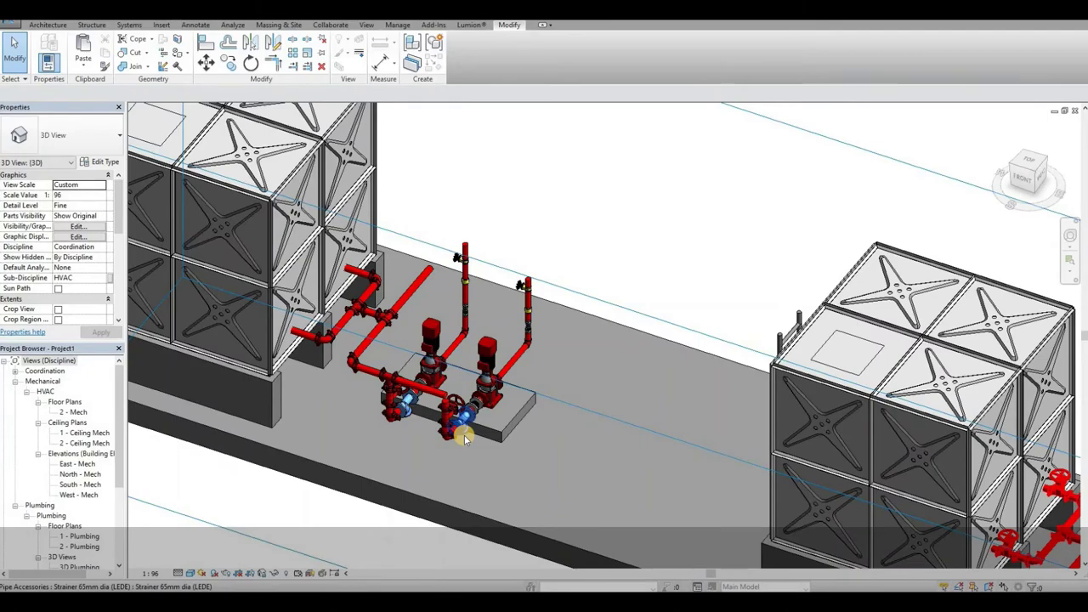
{"action": "key", "text": "Escape"}
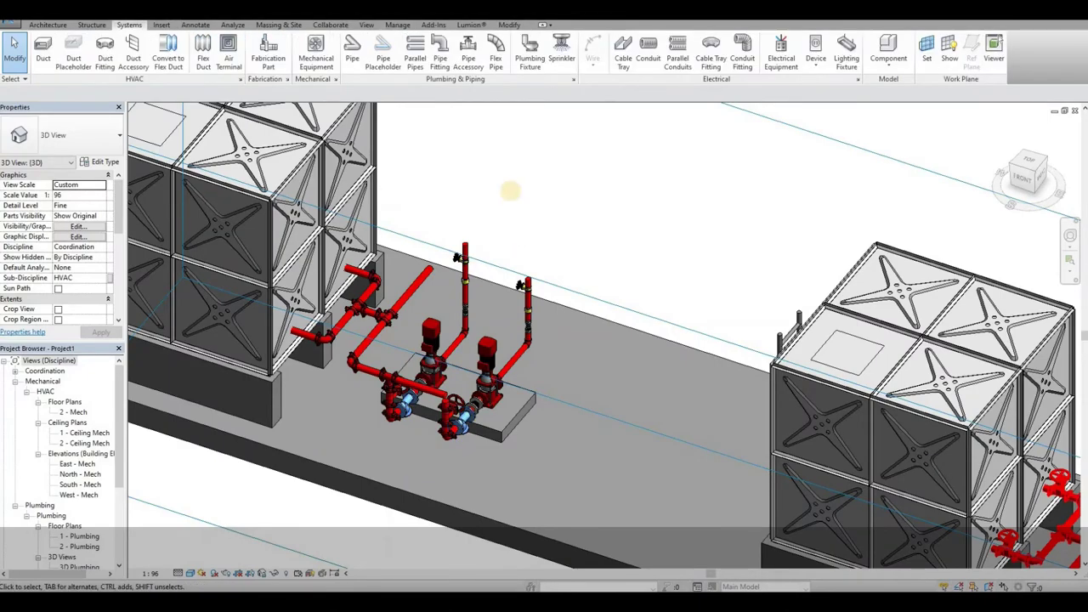
{"action": "left_click", "coordinate": [468, 55]}
{"action": "scroll", "coordinate": [359, 279], "scroll_direction": "up", "scroll_amount": 5}
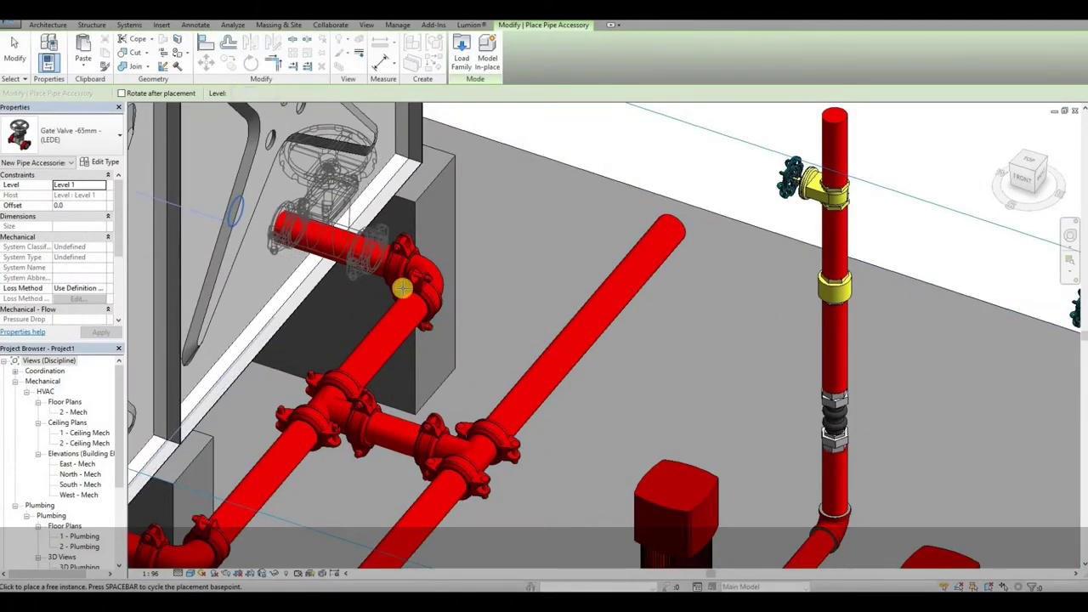
{"action": "scroll", "coordinate": [402, 289], "scroll_direction": "down", "scroll_amount": 4}
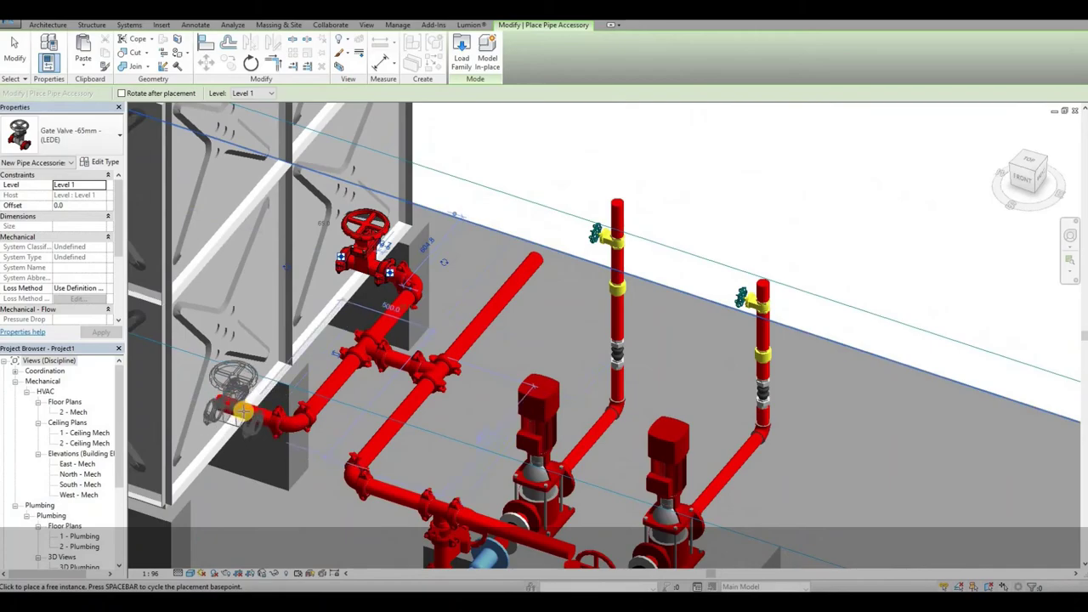
{"action": "left_click", "coordinate": [243, 412]}
{"action": "scroll", "coordinate": [323, 442], "scroll_direction": "down", "scroll_amount": 3}
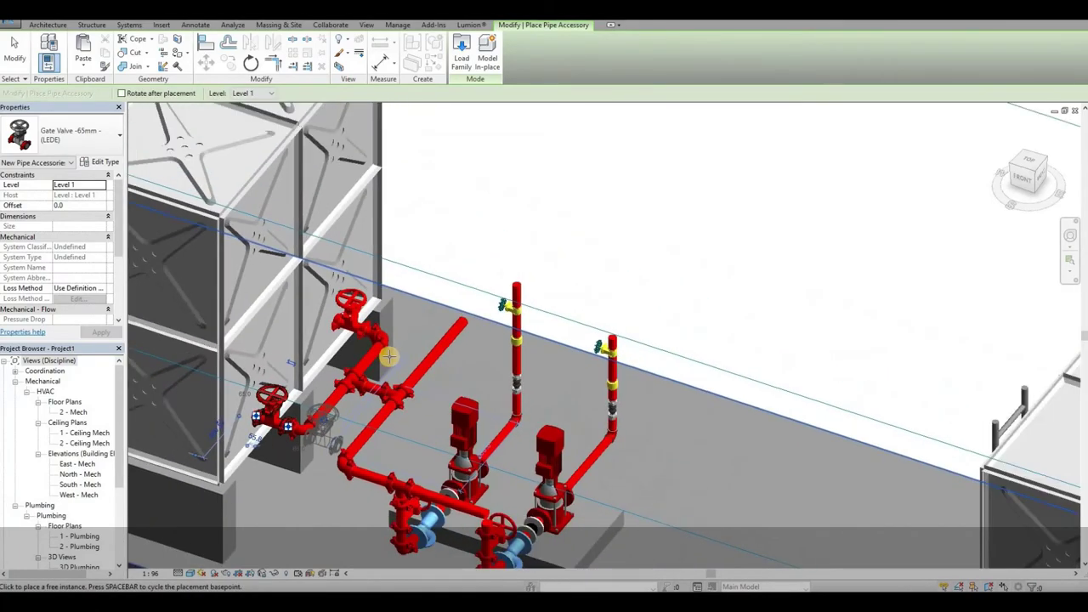
{"action": "scroll", "coordinate": [388, 357], "scroll_direction": "down", "scroll_amount": 1}
{"action": "key", "text": "Escape"}
{"action": "scroll", "coordinate": [411, 396], "scroll_direction": "down", "scroll_amount": 3}
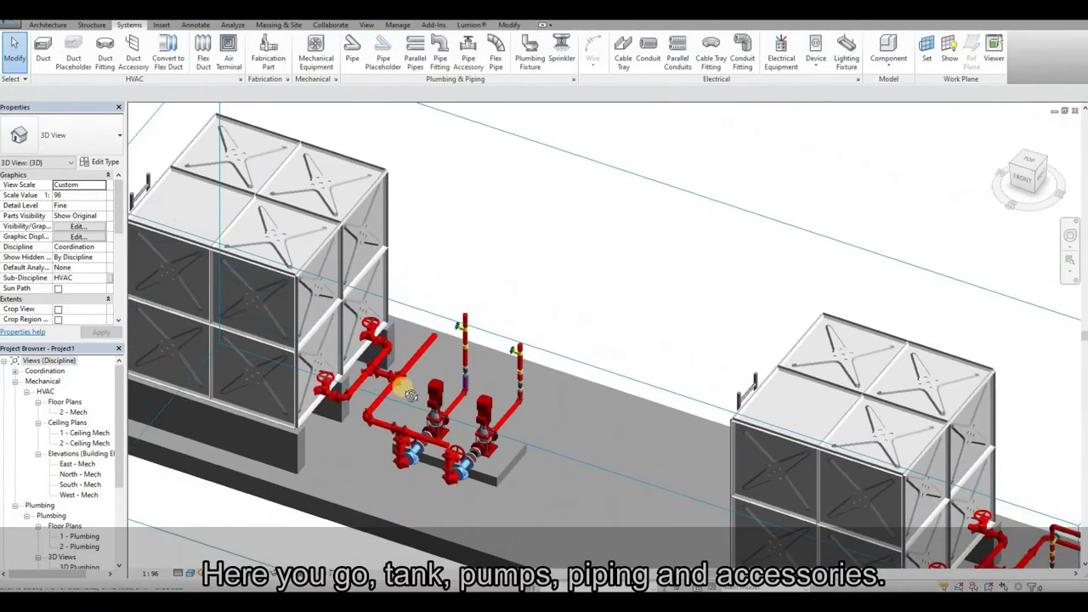
{"action": "middle_click_drag", "start_coordinate": [411, 396], "coordinate": [438, 322], "text": "shift"}
{"action": "scroll", "coordinate": [439, 322], "scroll_direction": "down", "scroll_amount": 3}
{"action": "middle_click_drag", "start_coordinate": [581, 390], "coordinate": [451, 396], "text": "shift"}
{"action": "scroll", "coordinate": [434, 390], "scroll_direction": "up", "scroll_amount": 3}
{"action": "scroll", "coordinate": [439, 392], "scroll_direction": "up", "scroll_amount": 2}
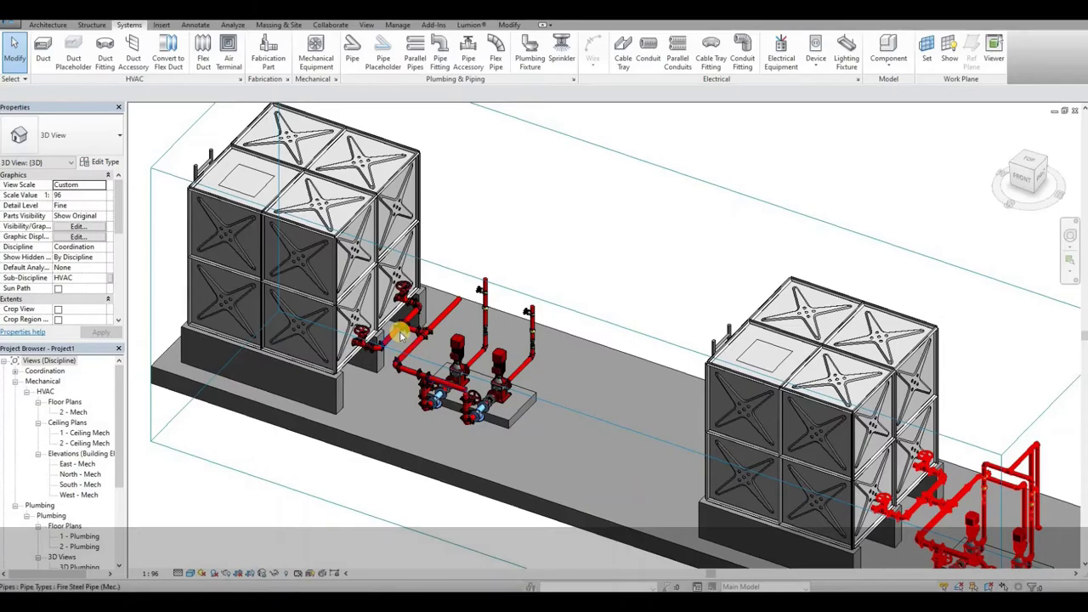